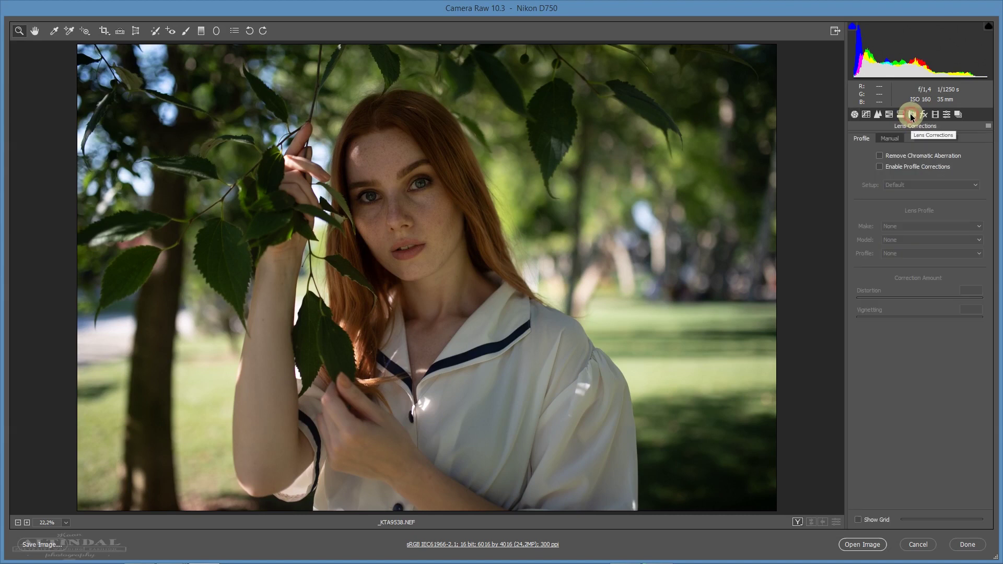
Enable lens profile corrections and reduce the vignetting and distortion correction amounts
left_click(891, 166)
left_click_drag(895, 317, 714, 338)
left_click_drag(892, 303, 672, 284)
Try the DVLOP* profile in the Basic adjustments and settle on Camera Standard as the photo's profile
left_click(855, 114)
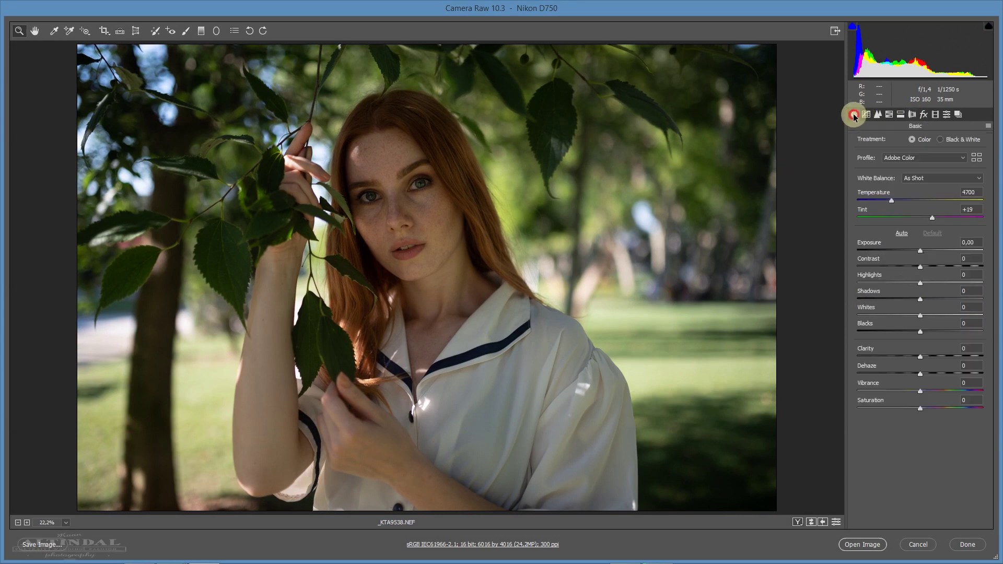
left_click(914, 159)
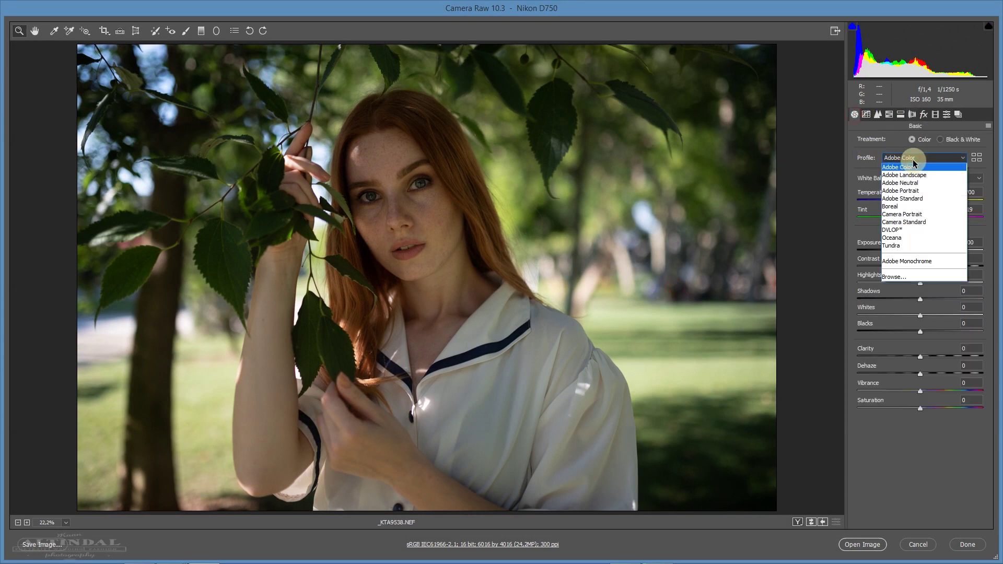
left_click(902, 229)
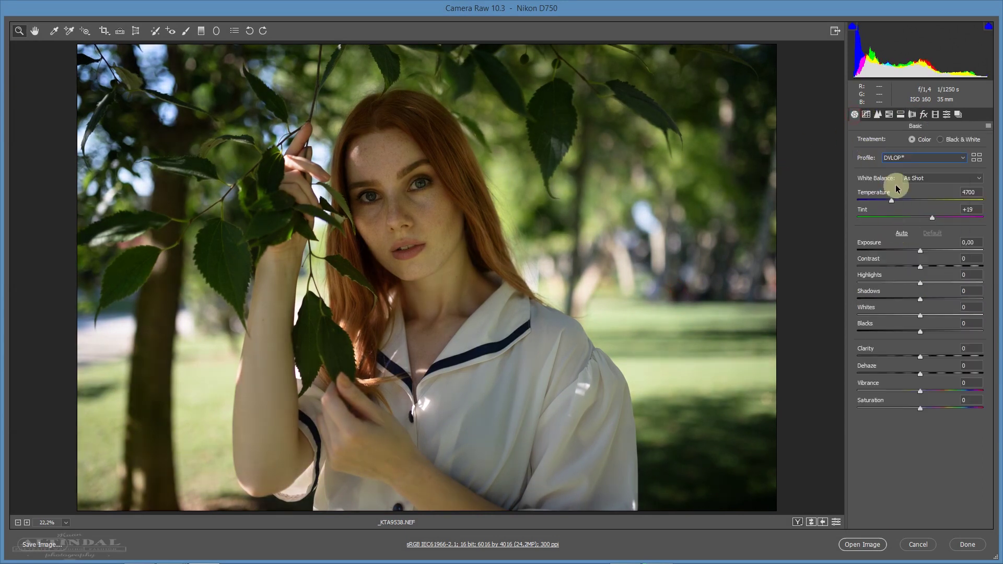
left_click(903, 157)
left_click(903, 217)
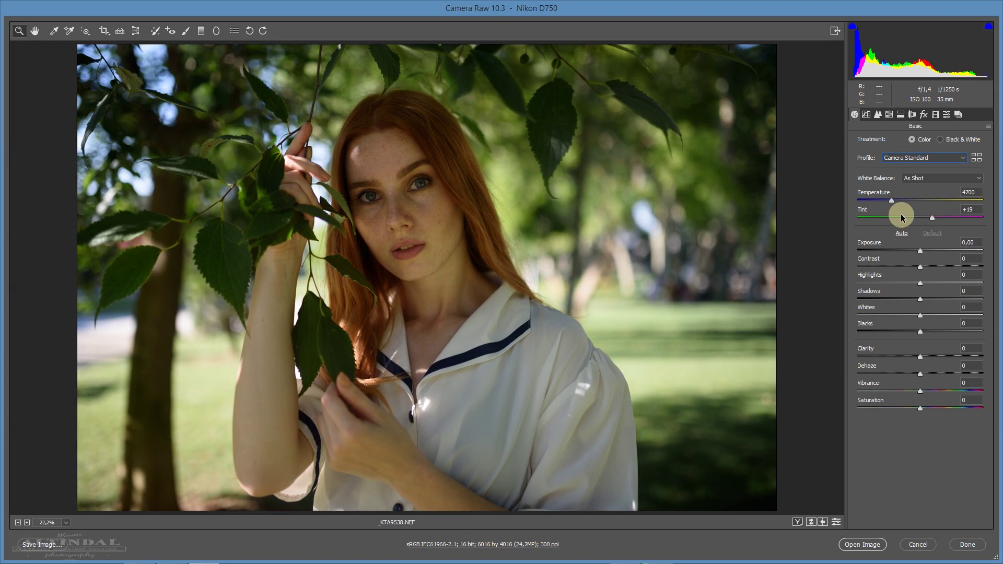
Set Shadows to +35, Exposure to +0.15 and Highlights to -48 in the Basic adjustments
mouse_move(923, 300)
left_mouse_down()
mouse_move(950, 301)
mouse_move(942, 301)
left_mouse_up()
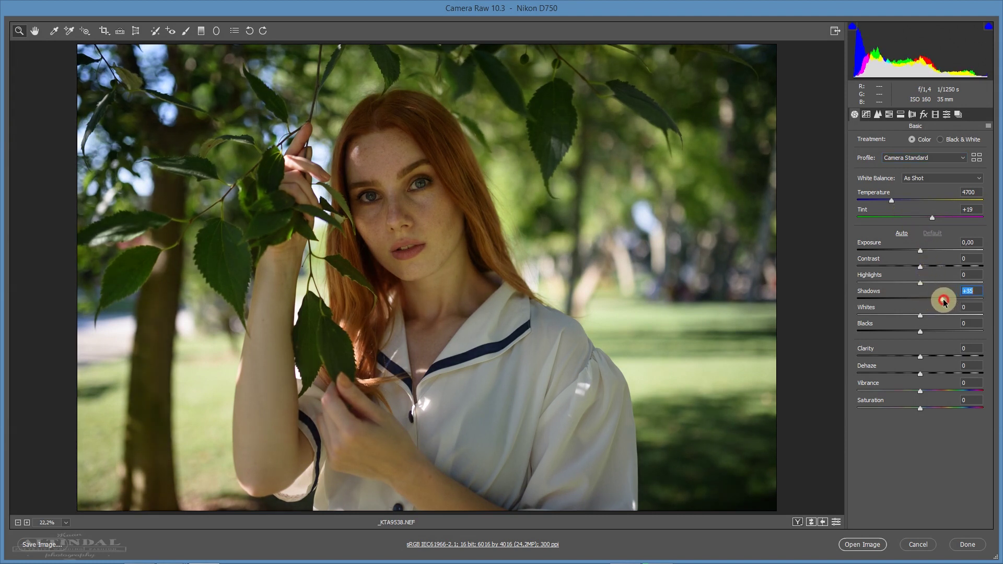
left_click_drag(921, 251, 925, 252)
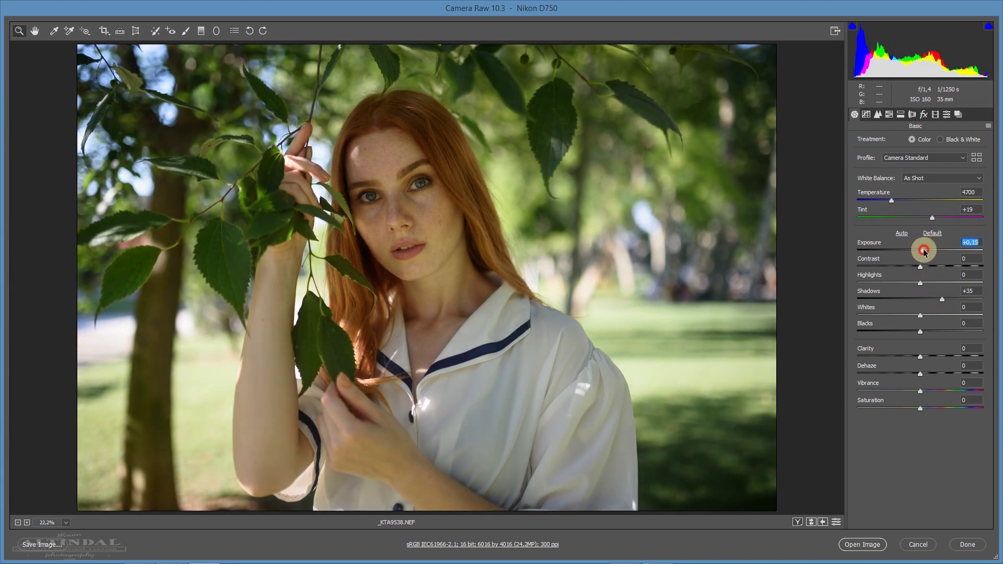
left_click_drag(888, 282, 894, 284)
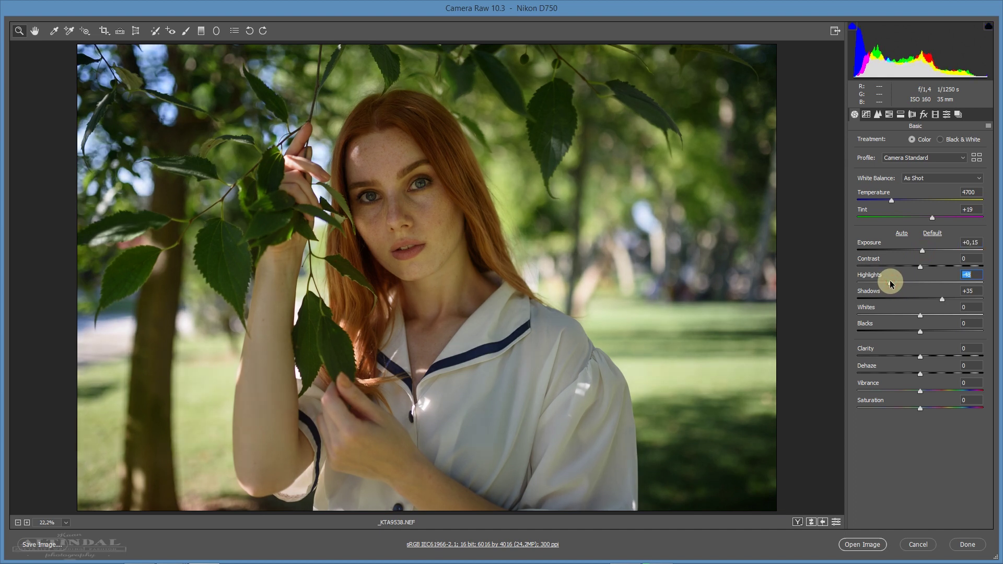
Set the sharpening Masking to 80 using the black-and-white mask preview, so mainly the edges are sharpened
left_click(878, 115)
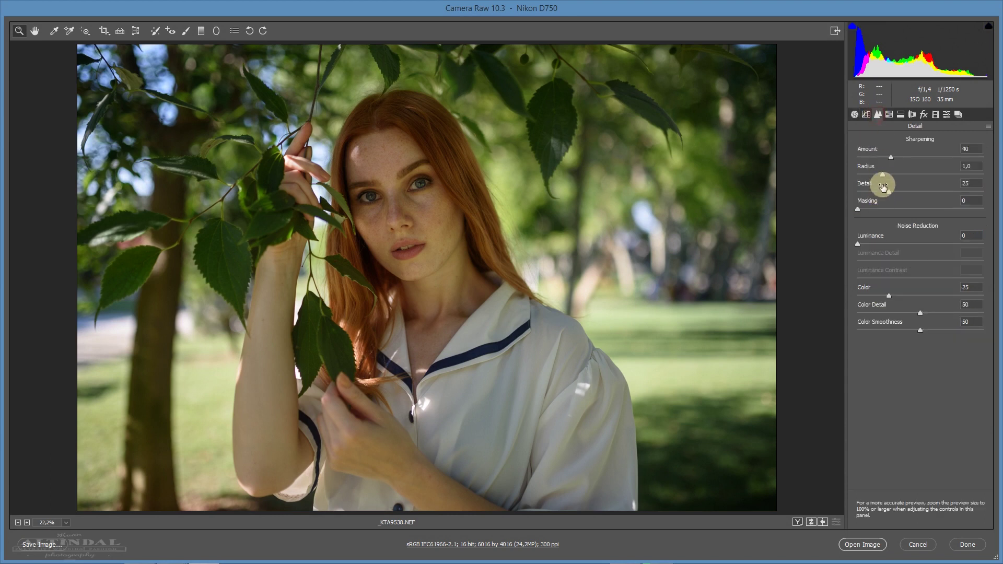
key("alt")
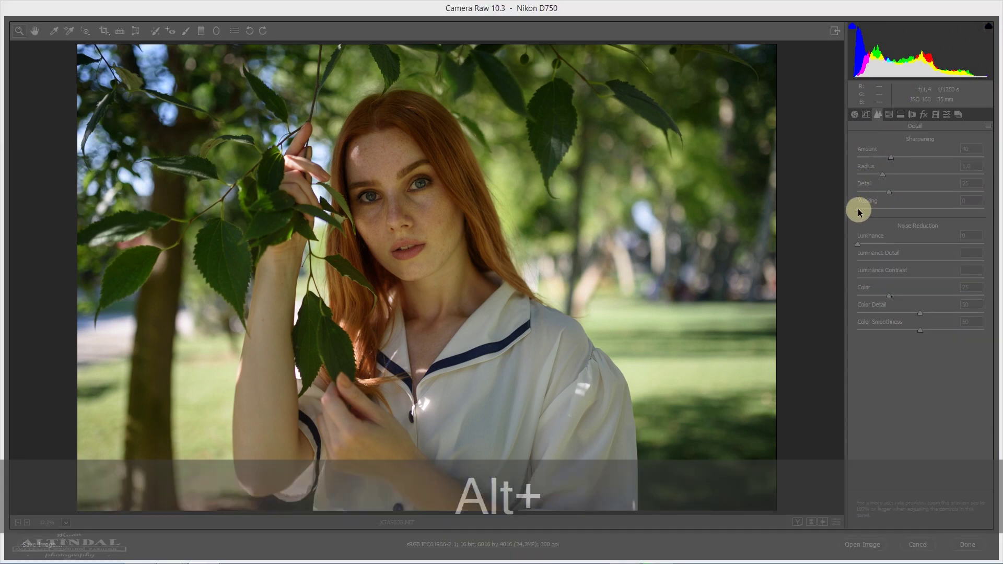
left_click_drag(860, 212, 962, 213)
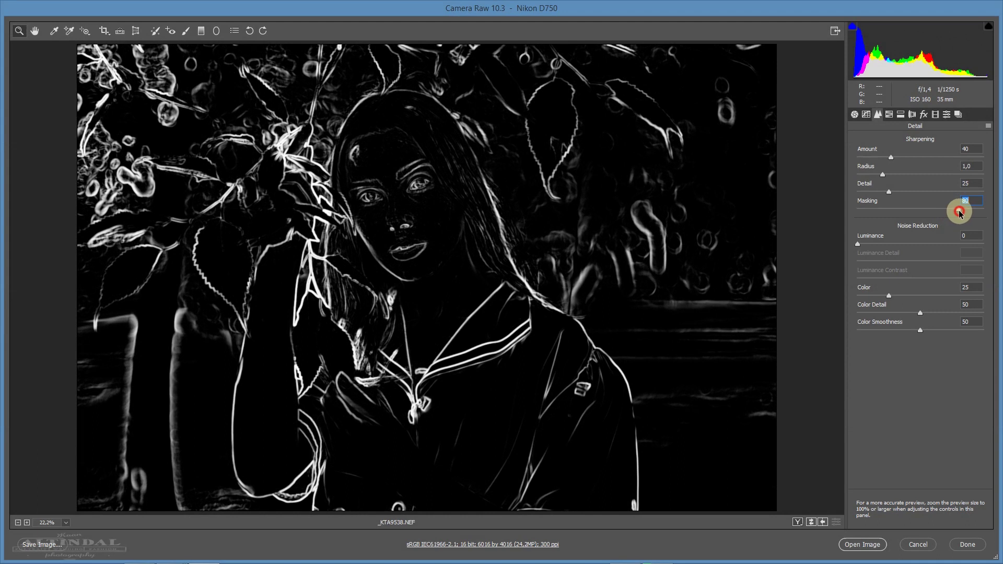
left_click_drag(959, 213, 960, 212)
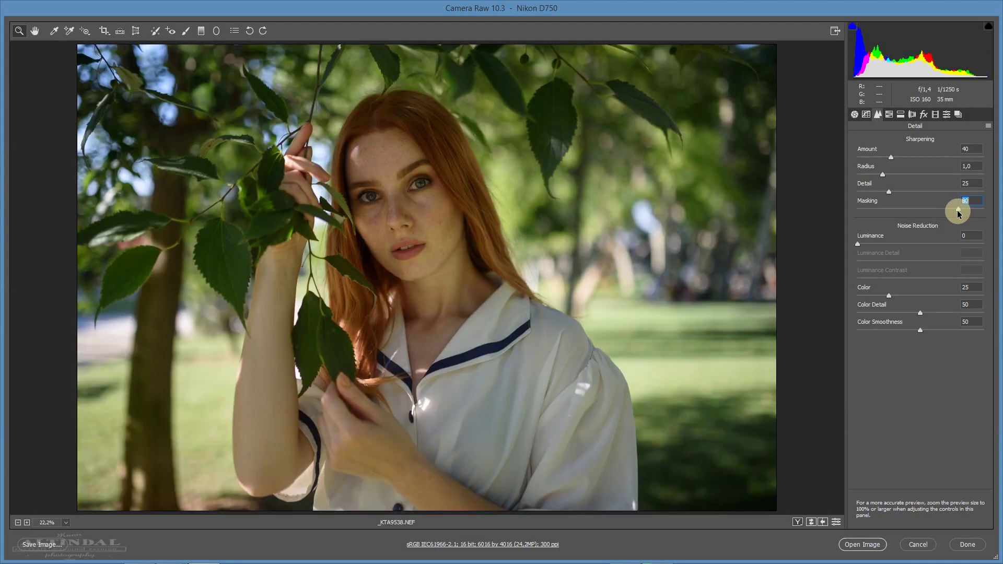
Set the sharpening Radius to 1.3, Detail to 40 and Amount to 55, and check the face up close
left_click_drag(883, 174, 908, 193)
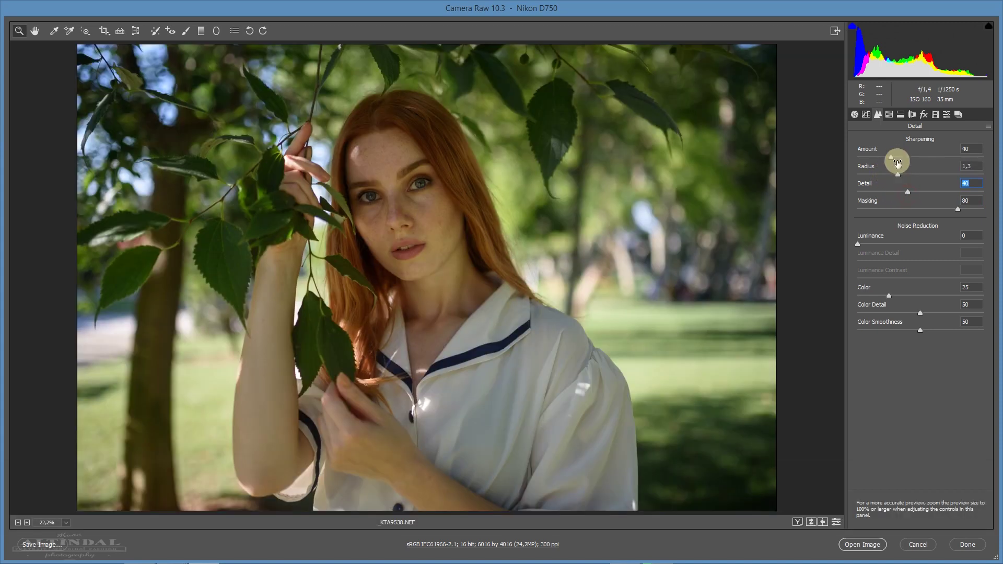
left_click_drag(891, 156, 903, 158)
left_click_drag(341, 160, 484, 263)
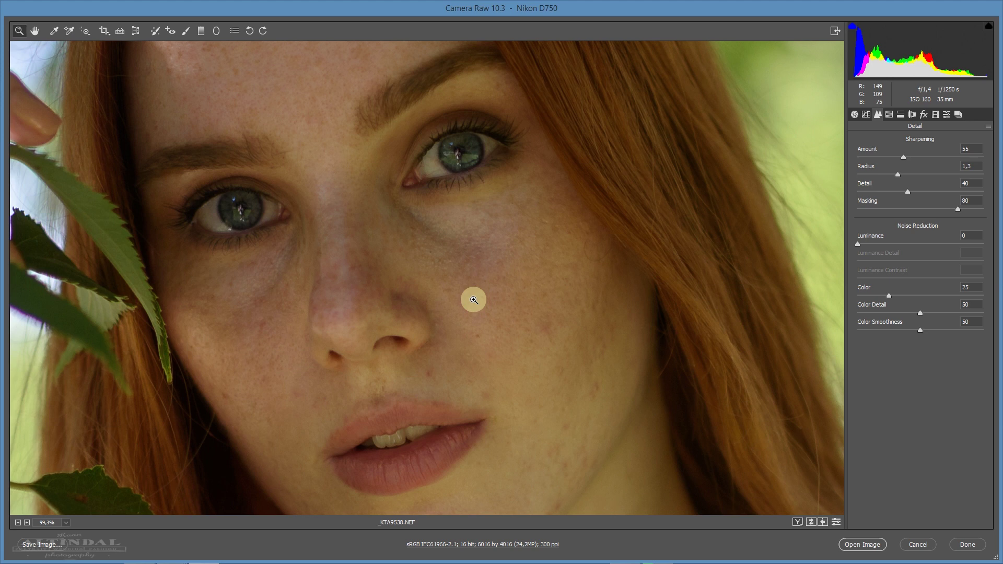
right_click(488, 267)
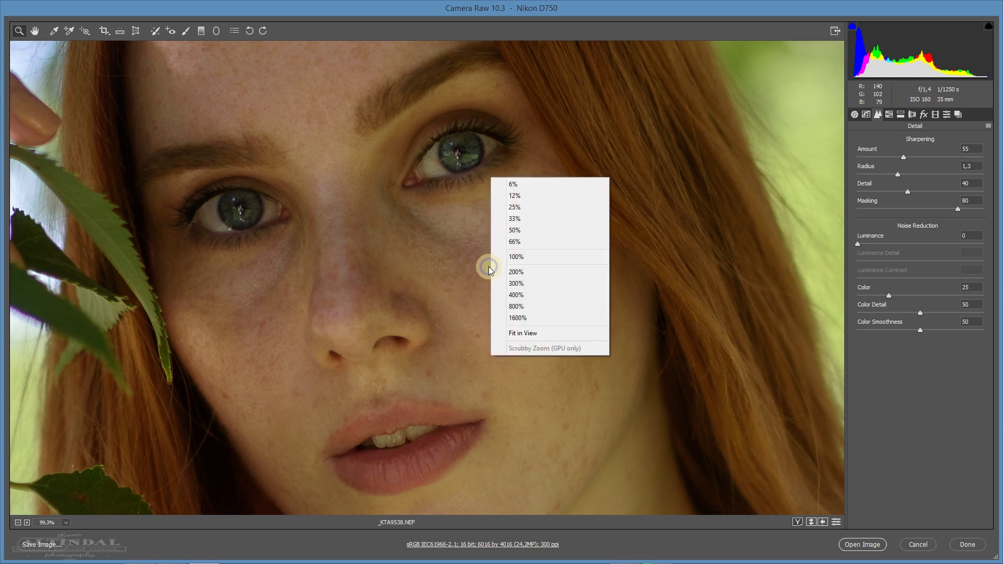
left_click(531, 331)
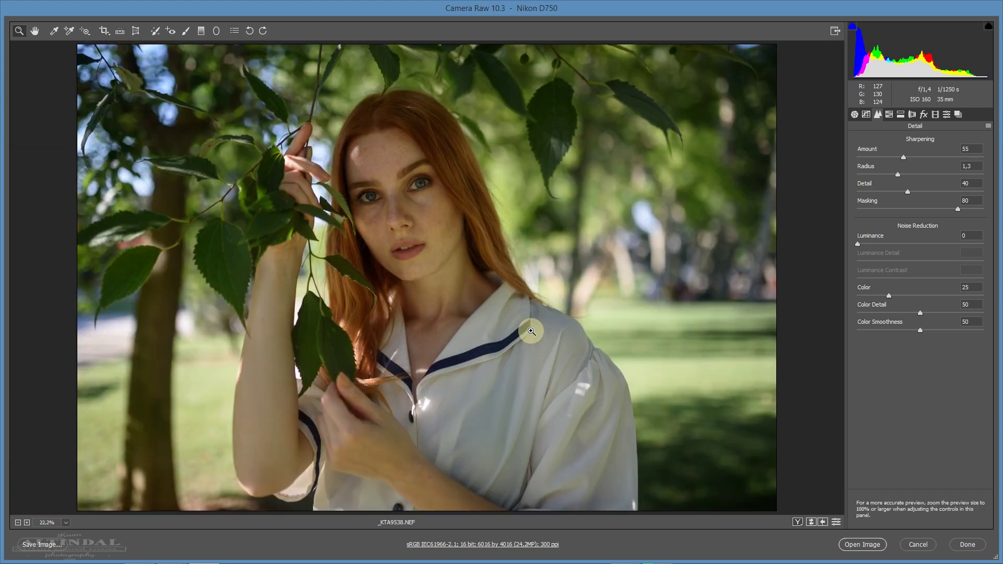
Set Clarity to +5 and Blacks to +18 in the Basic adjustments
left_click(855, 114)
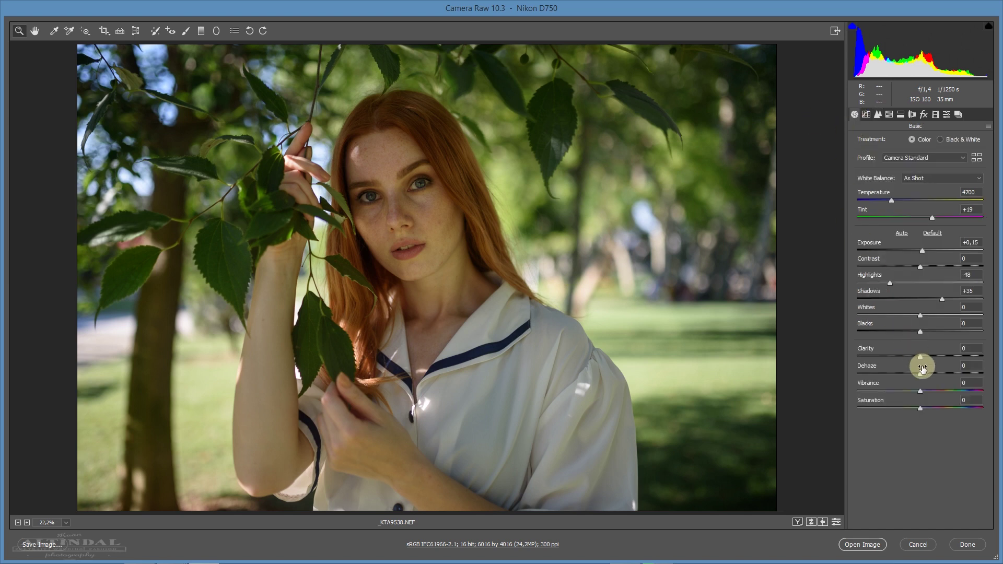
left_click_drag(920, 357, 924, 358)
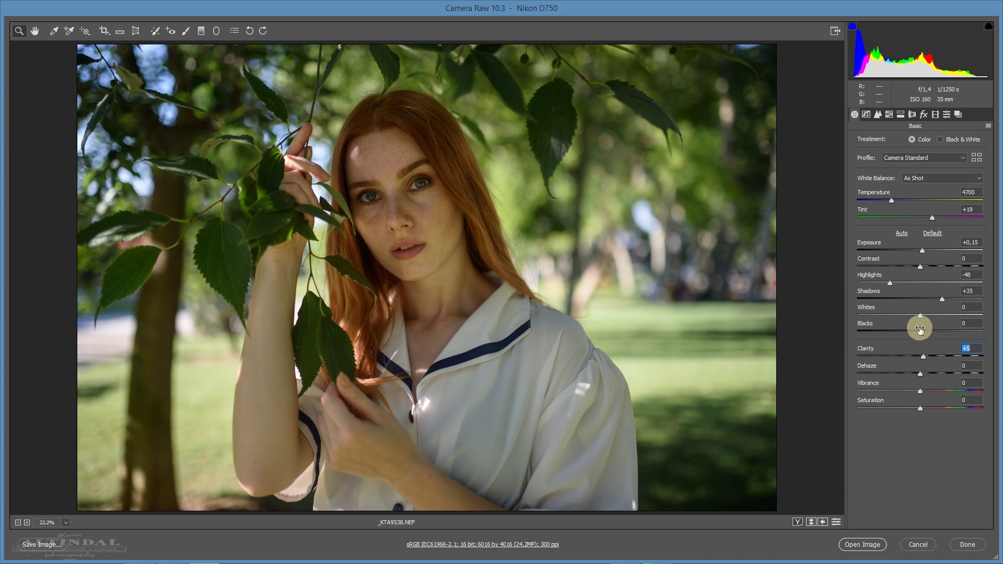
left_click(911, 339)
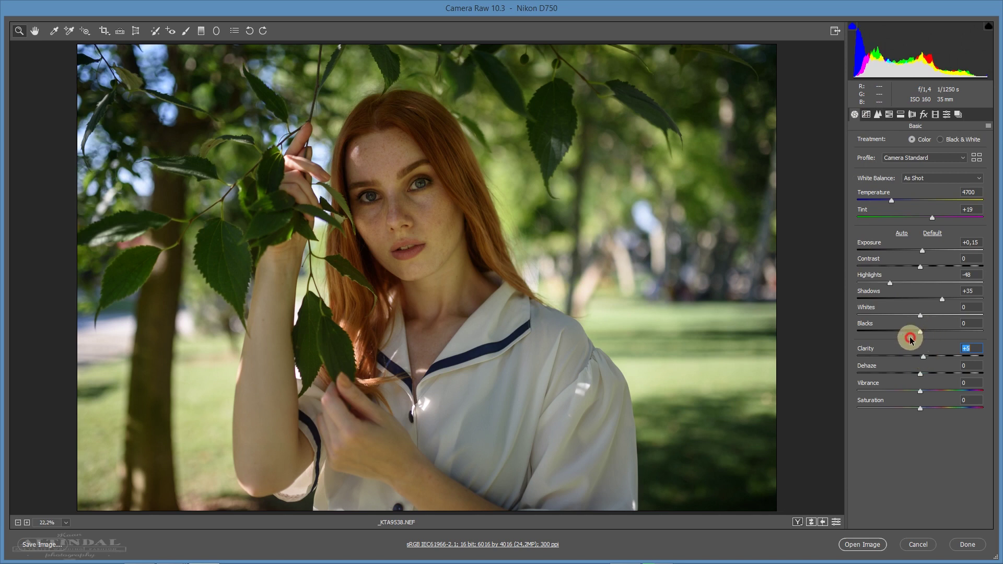
left_click_drag(909, 339, 933, 333)
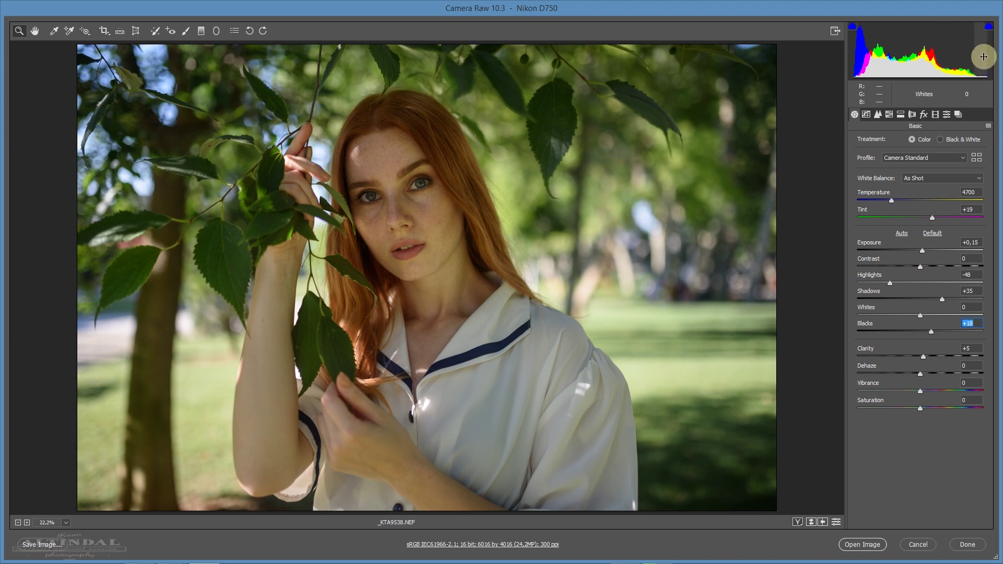
Set Whites to +28, Highlights to -79 and Contrast to -7 to balance the bright tones
left_click_drag(979, 58, 993, 65)
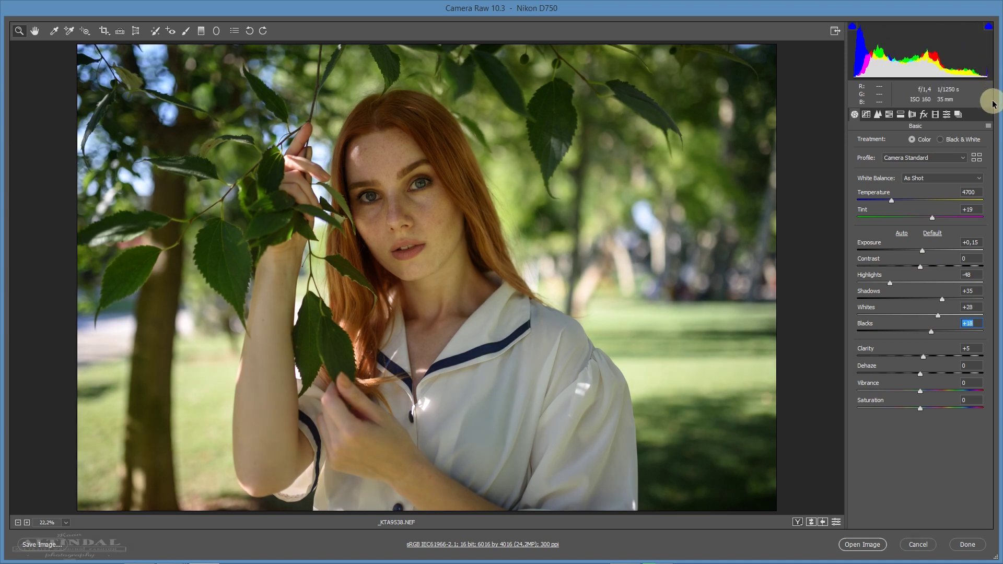
left_click_drag(876, 283, 871, 284)
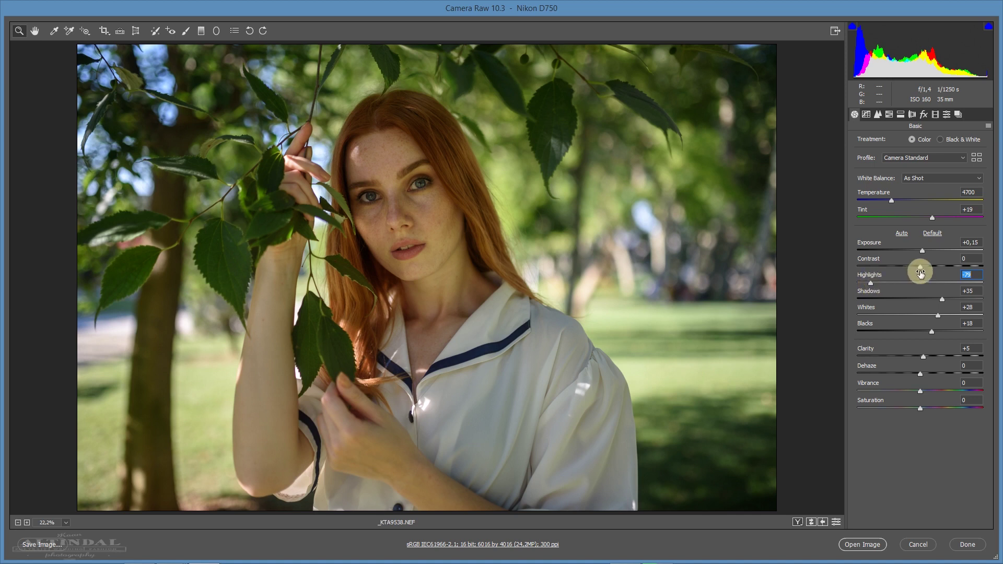
left_click_drag(921, 267, 917, 268)
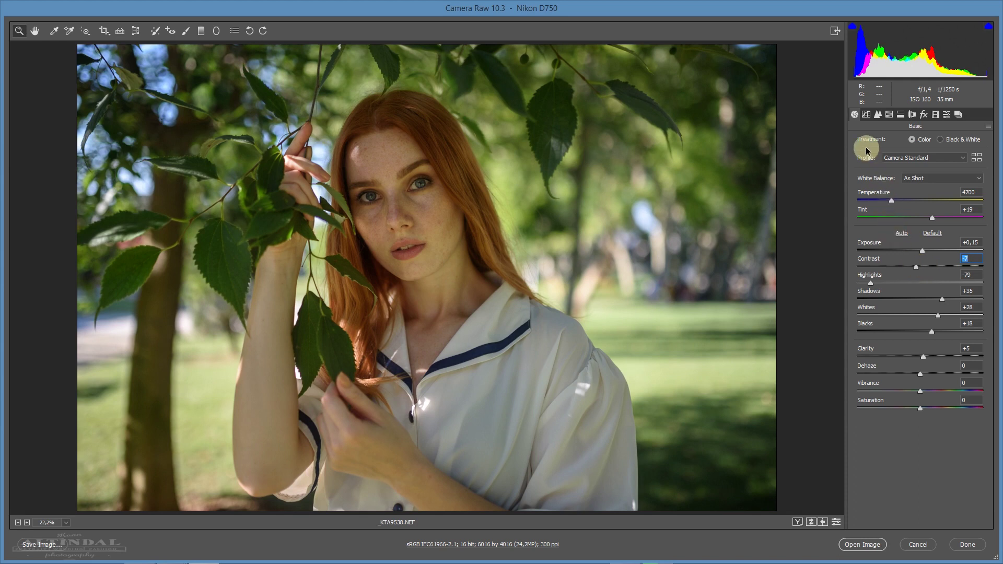
Try a positive hue shift of the Yellows in the HSL adjustments and reset it to zero
left_click(881, 115)
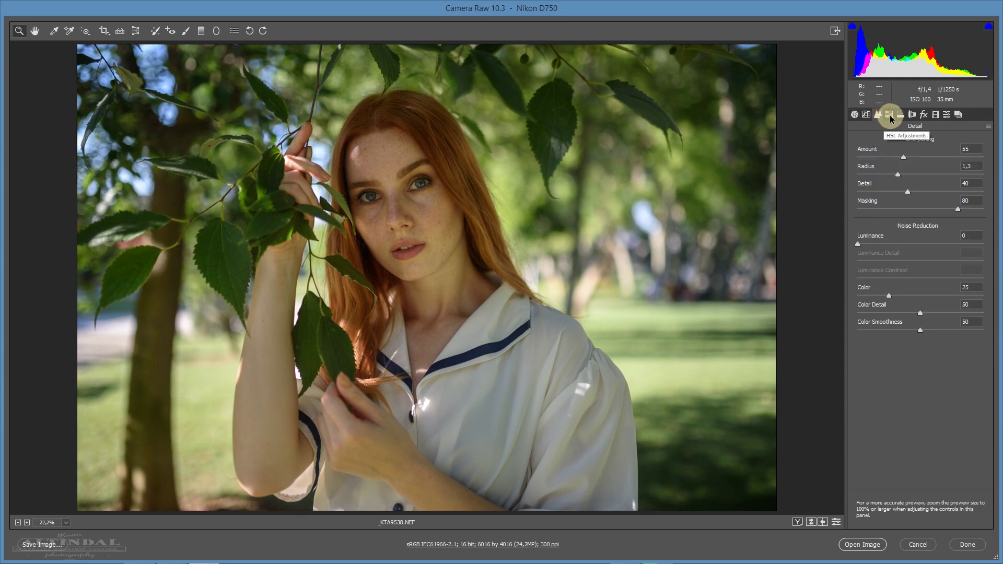
left_click(889, 115)
left_click(858, 144)
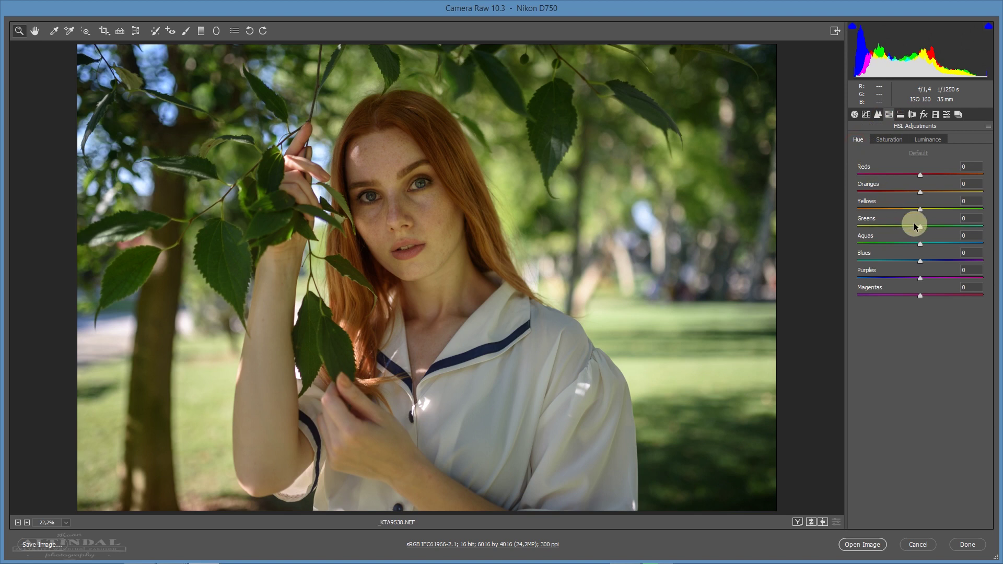
left_click_drag(921, 209, 959, 207)
double_click(959, 208)
Try lowering the saturation of Greens to -84 and Oranges to -3, with Oranges luminance at +33
left_click_drag(921, 226, 868, 229)
left_click(889, 140)
mouse_move(945, 195)
left_mouse_down()
mouse_move(890, 197)
mouse_move(942, 194)
left_mouse_up()
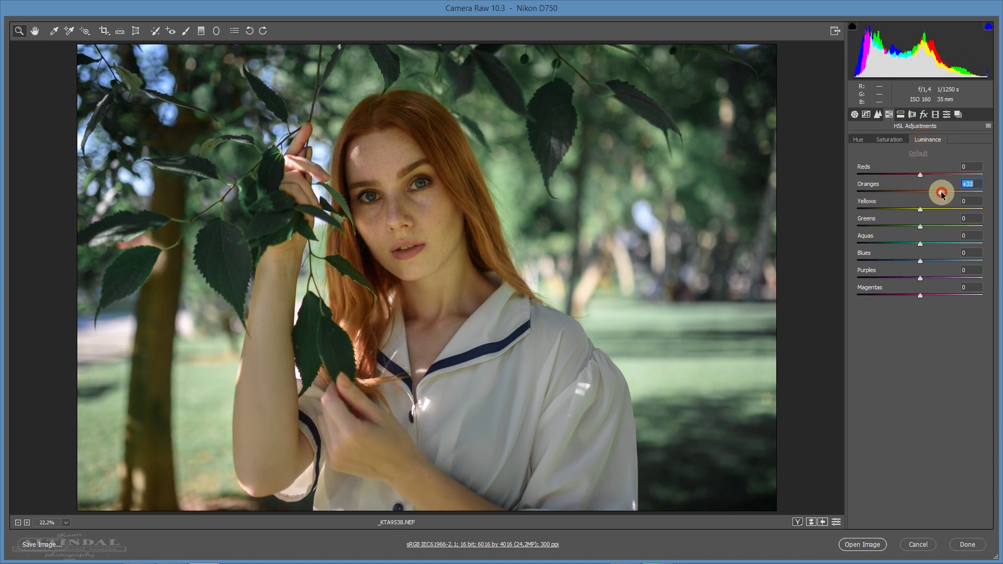
Compare the photo with and without the current HSL adjustments
left_click(837, 520)
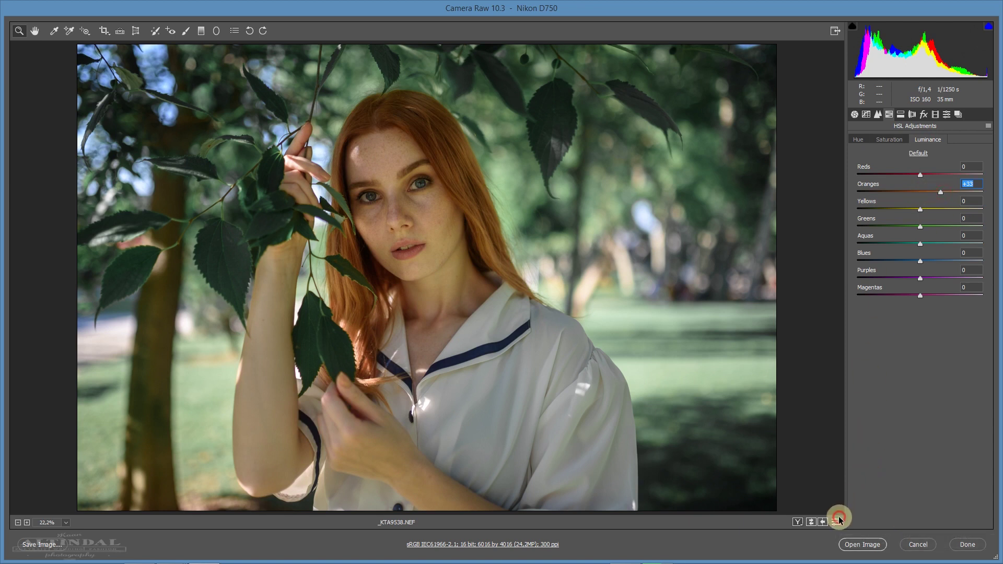
left_click(837, 520)
left_click(837, 521)
left_click(838, 520)
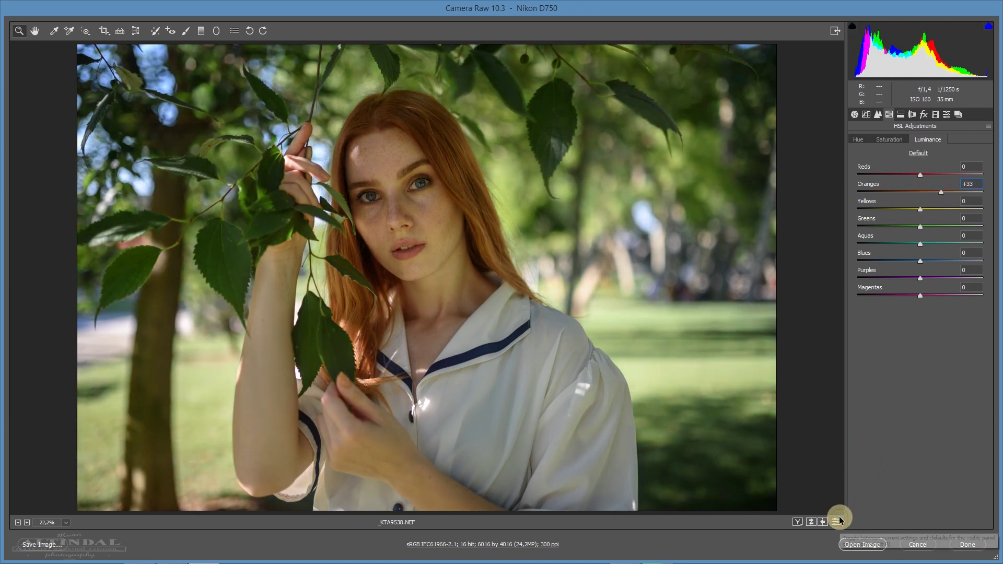
Reset the Oranges luminance and the Oranges and Greens saturation to their defaults
double_click(940, 190)
left_click(890, 139)
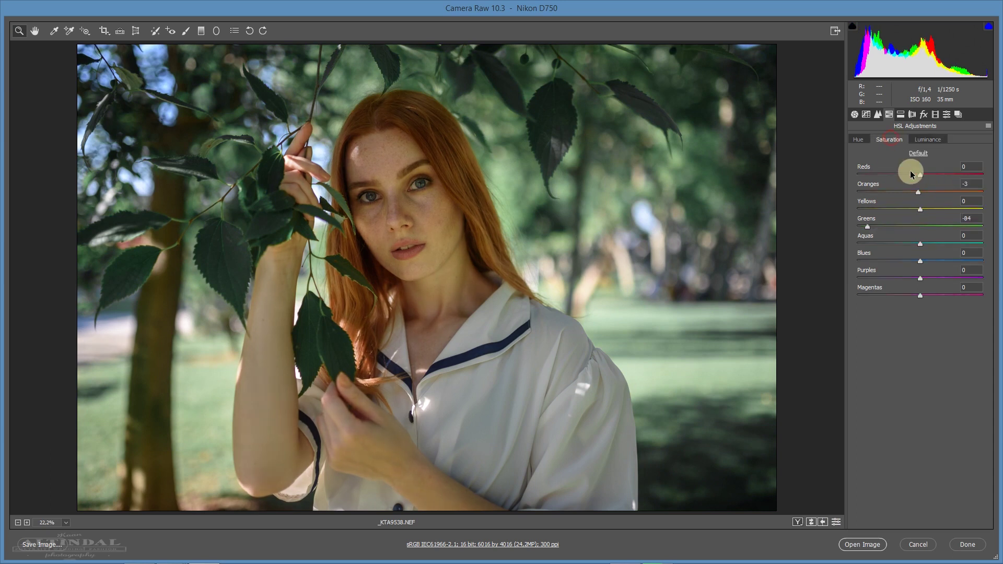
double_click(921, 192)
double_click(869, 227)
Try shifting the Greens hue to +58 and reset it to zero
left_click(860, 140)
left_click_drag(920, 227, 959, 231)
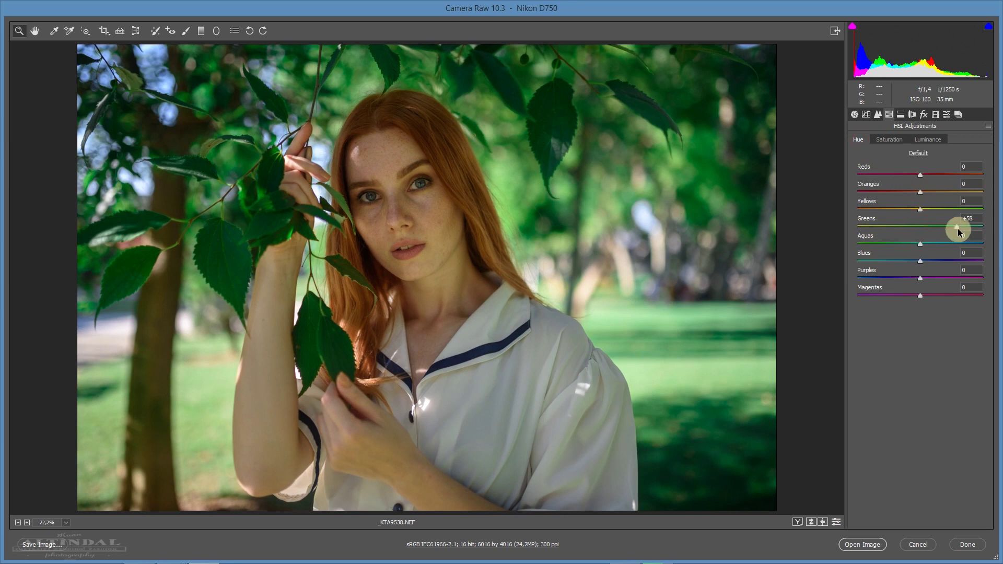
double_click(958, 228)
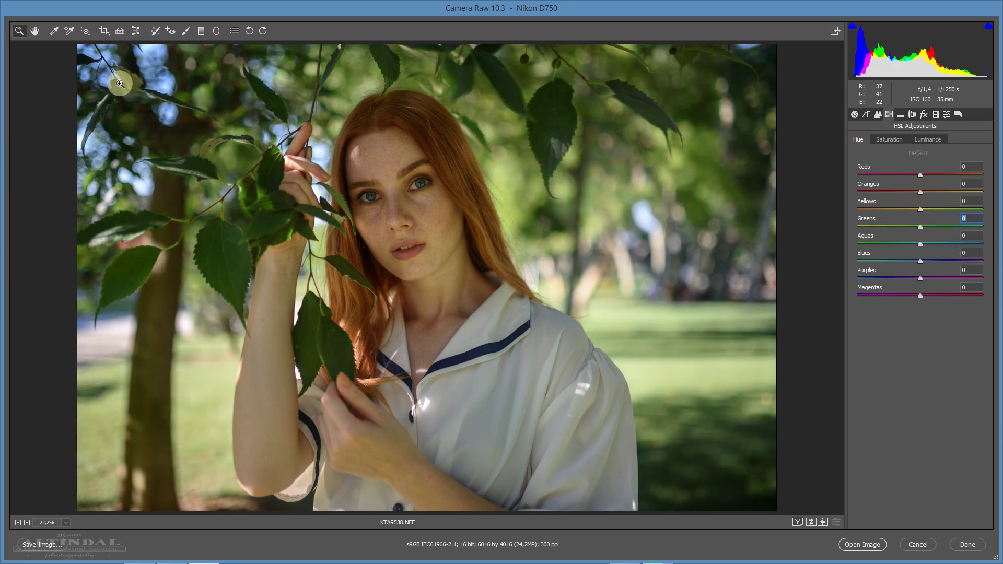
Activate the Targeted Adjustment tool, try its Saturation mode and set it to adjust Hue
left_click(86, 34)
right_click(162, 129)
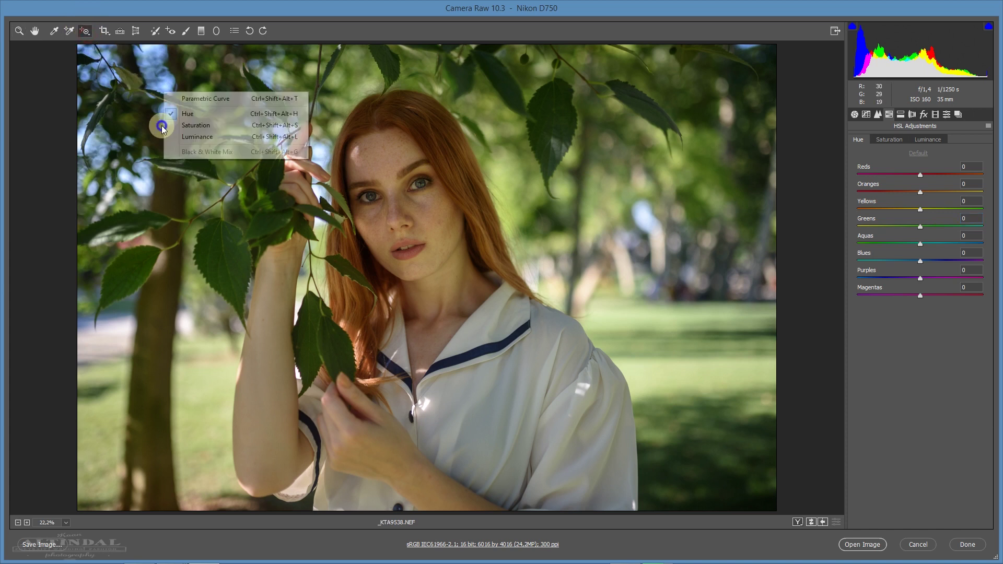
left_click(202, 125)
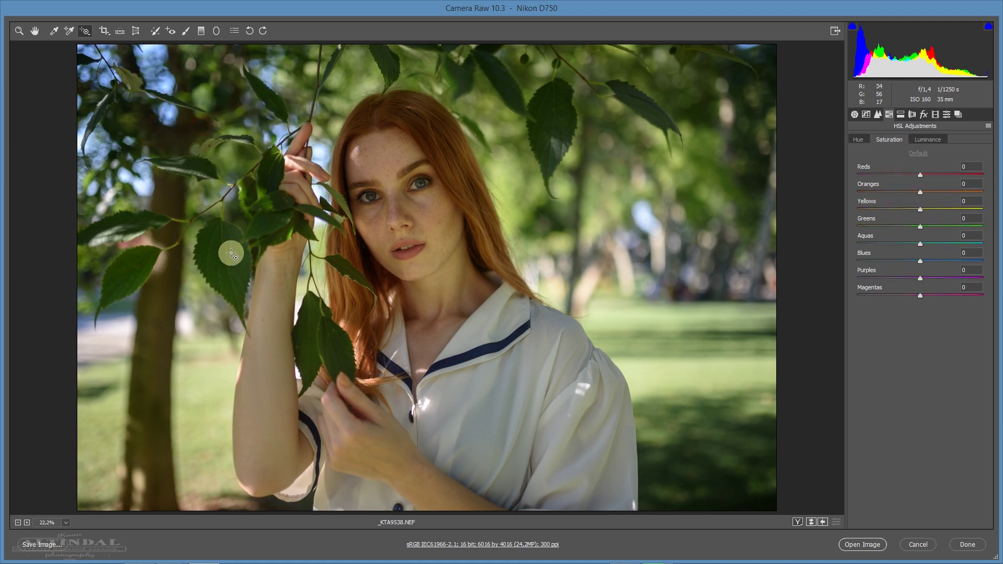
right_click(223, 231)
left_click(246, 173)
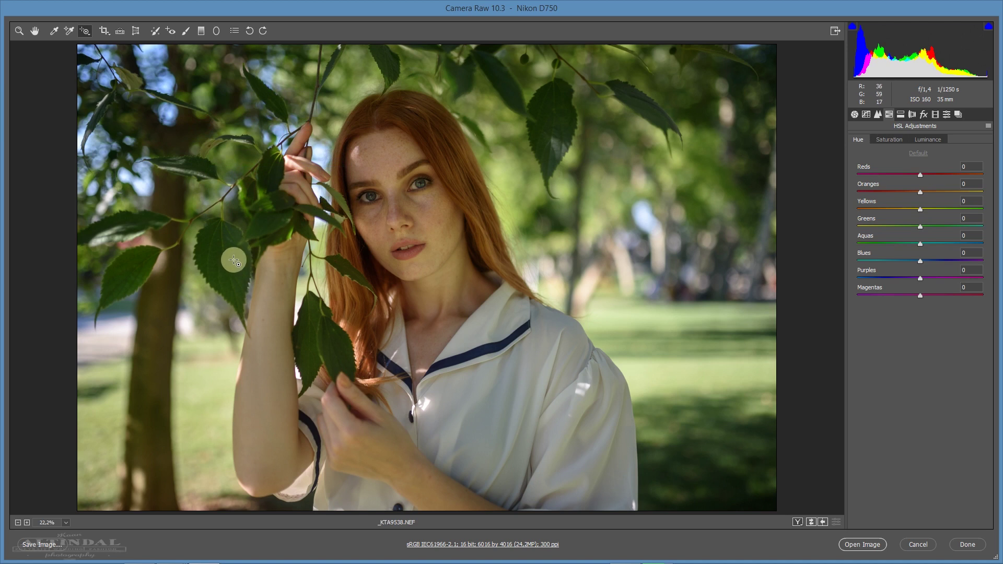
Shift the foliage colours with targeted adjustments on the leaves, ending at Yellows hue +5 and Greens hue +79
left_click_drag(242, 259, 157, 256)
left_click_drag(204, 197, 114, 290)
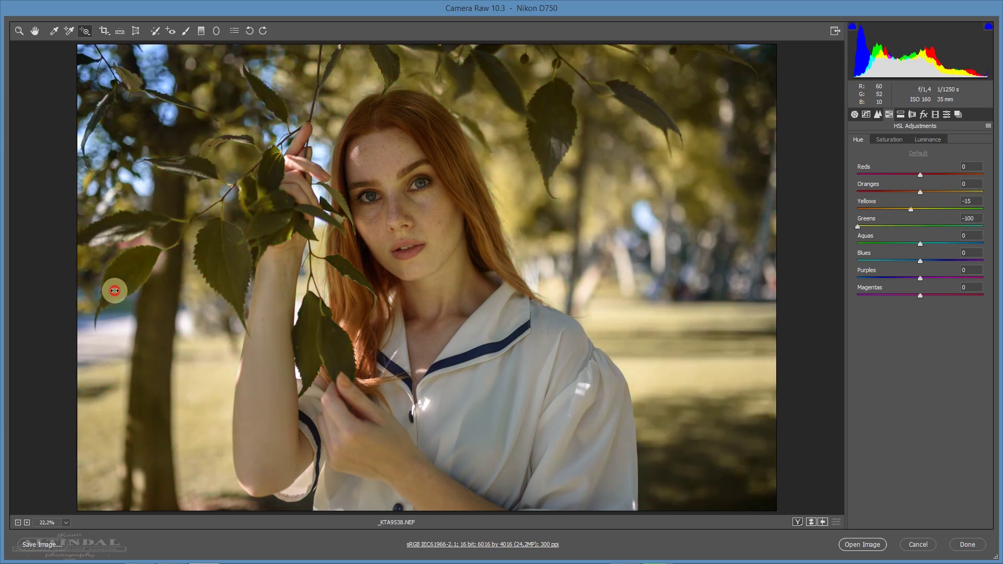
left_click_drag(222, 293, 282, 290)
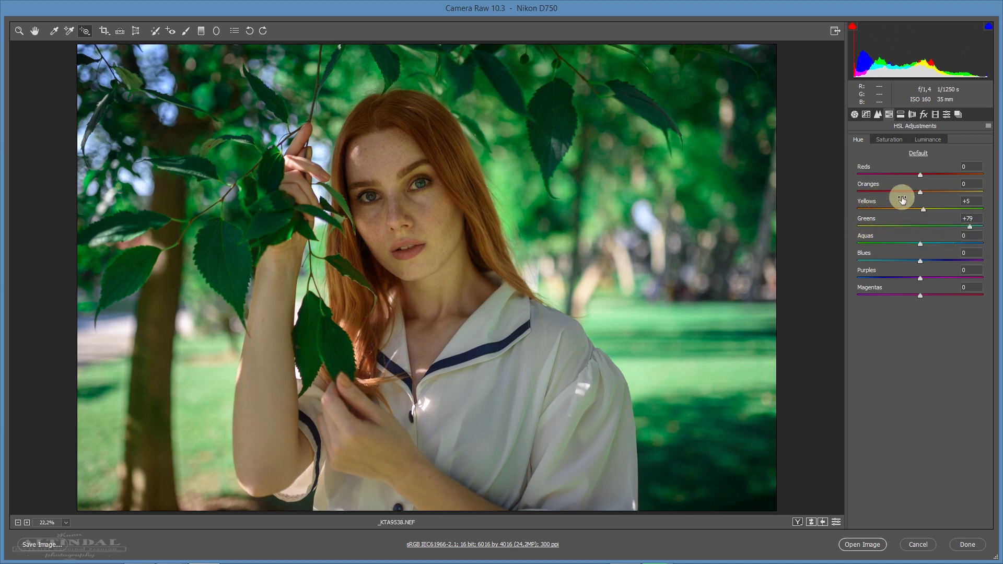
Try targeted hue shifts on leaf, shirt and face, reaching Oranges +52, Yellows +30, Greens +26, Aquas -100, Blues +21 and Purples +28
left_click_drag(234, 250, 237, 282)
left_click_drag(499, 408, 511, 493)
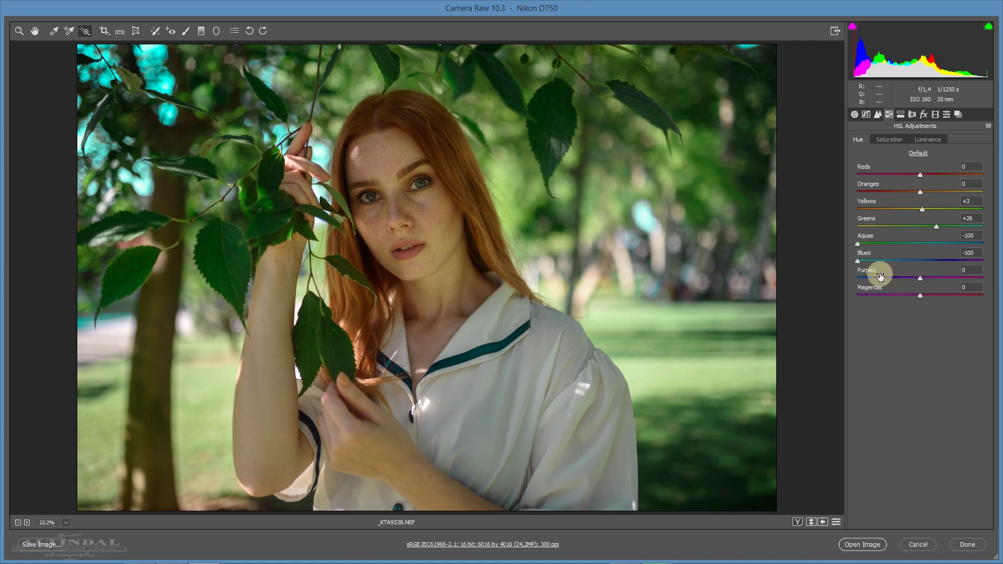
left_click_drag(482, 319, 486, 291)
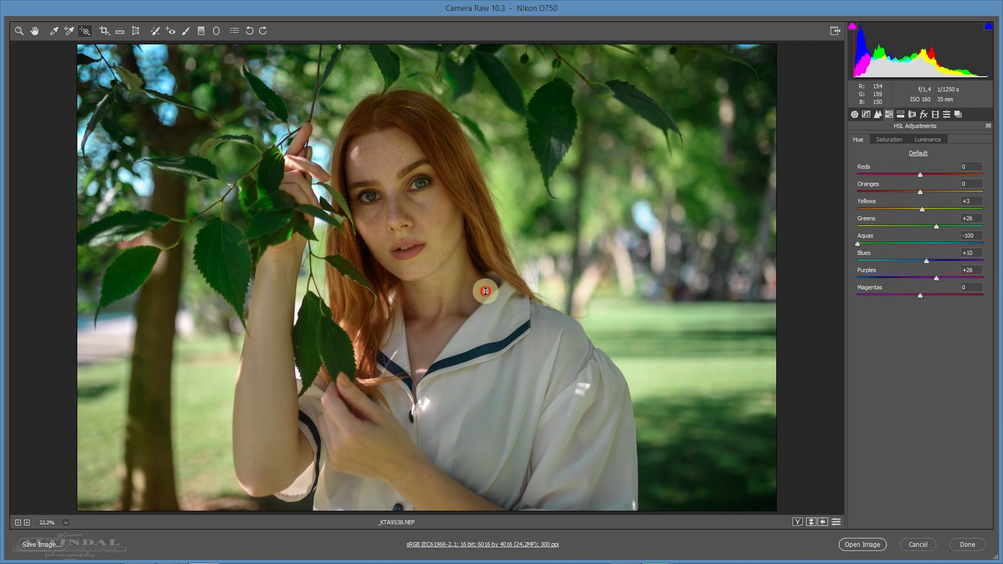
left_click_drag(435, 209, 439, 180)
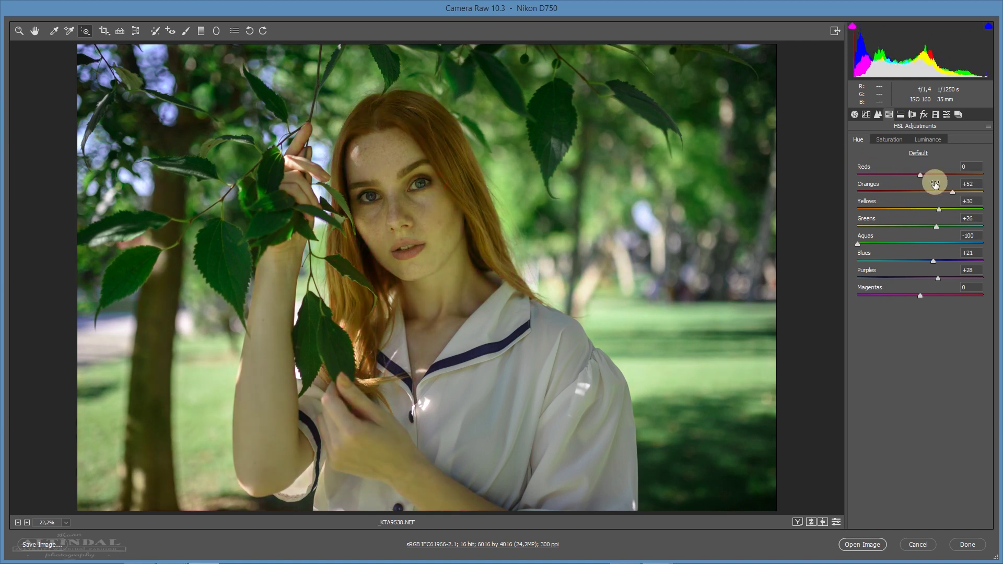
Reset the Oranges, Yellows, Greens, Aquas, Blues and Purples hue values to zero
double_click(951, 191)
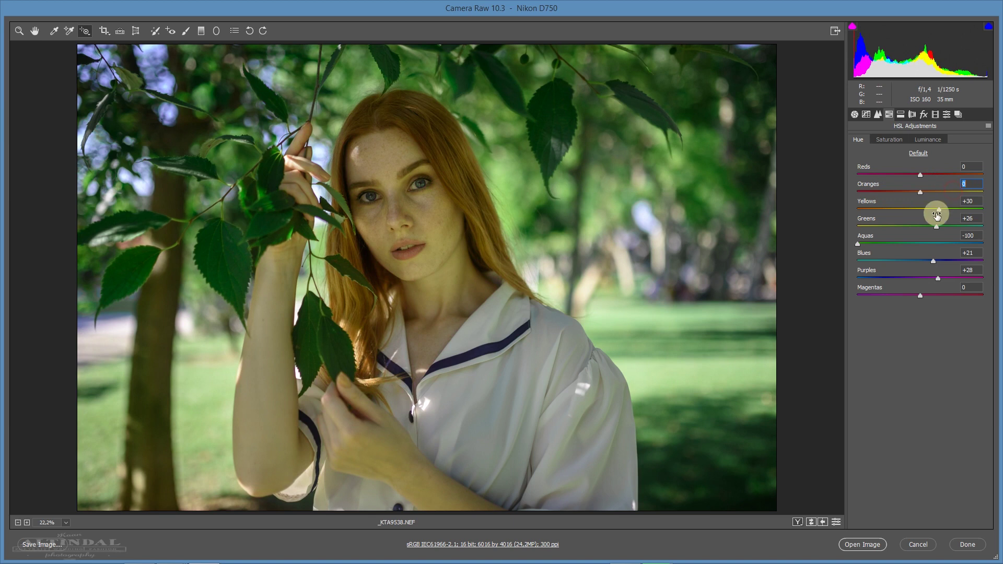
double_click(940, 209)
double_click(937, 227)
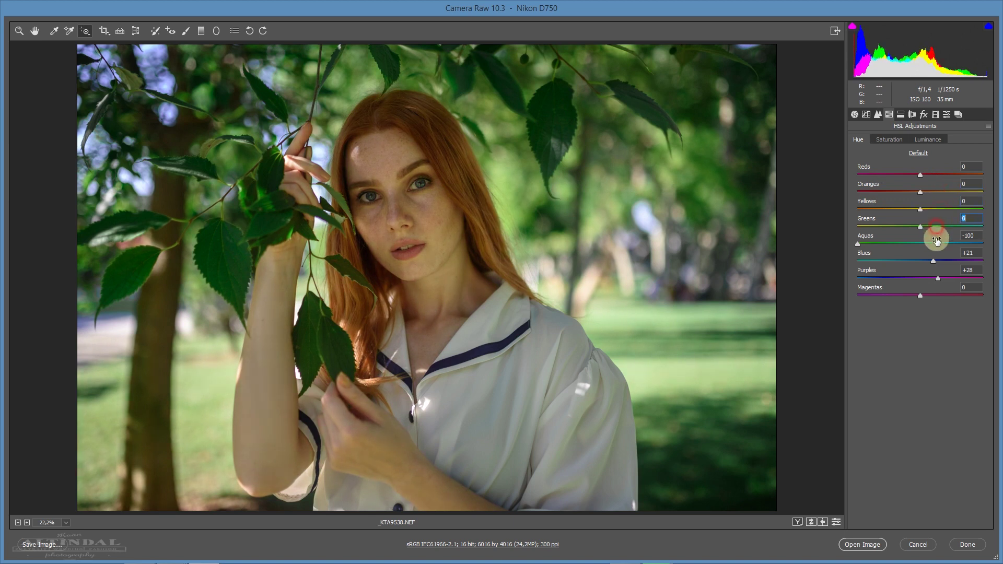
double_click(858, 245)
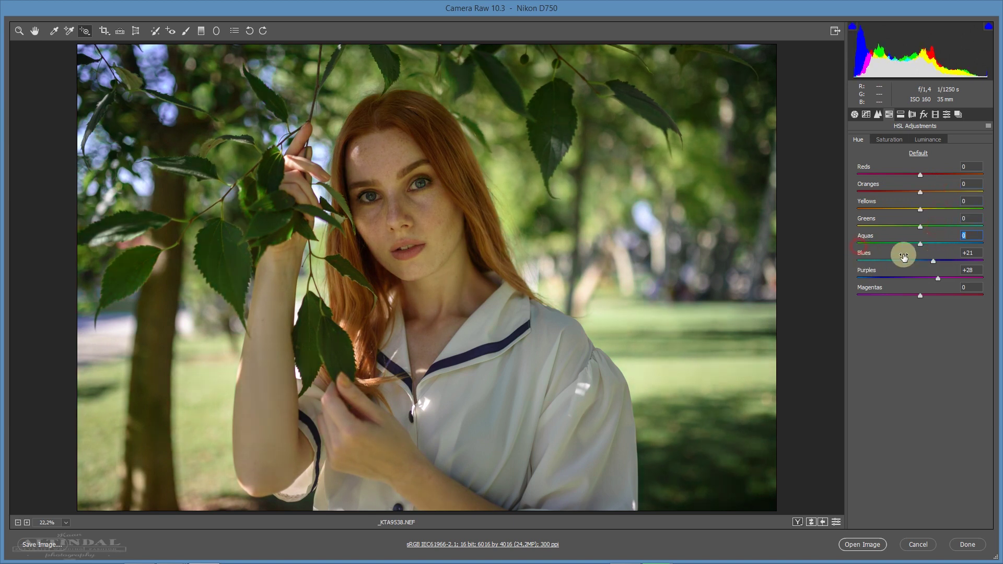
double_click(934, 261)
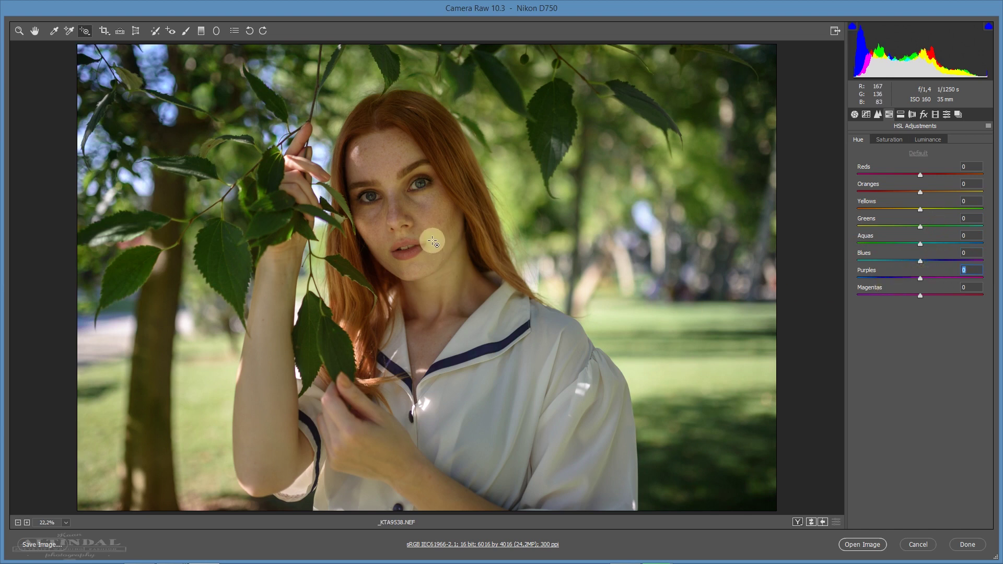
Set targeted adjustment to Luminance and tune grass, background, sky and skin to Oranges +27, Yellows +2, Greens -16, Blues +90, Purples -9, Magentas -25
right_click(548, 220)
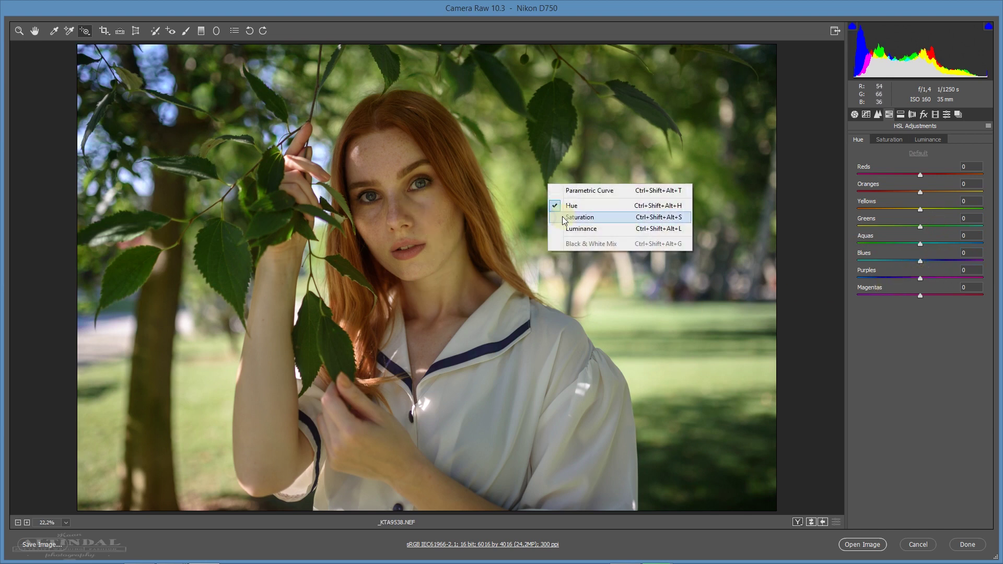
left_click(588, 230)
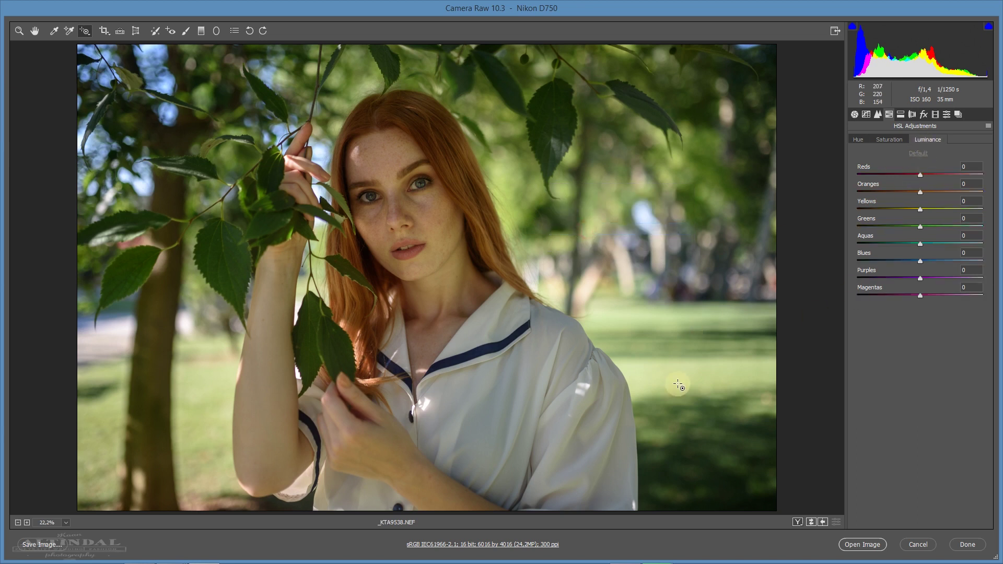
mouse_move(677, 376)
left_mouse_down()
mouse_move(677, 416)
mouse_move(691, 384)
left_mouse_up()
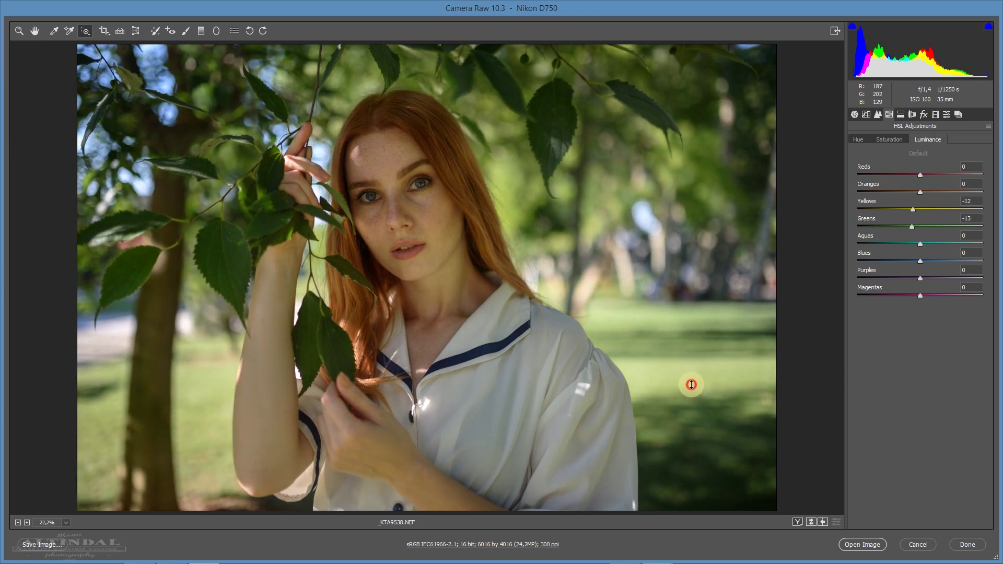
left_click_drag(117, 340, 124, 341)
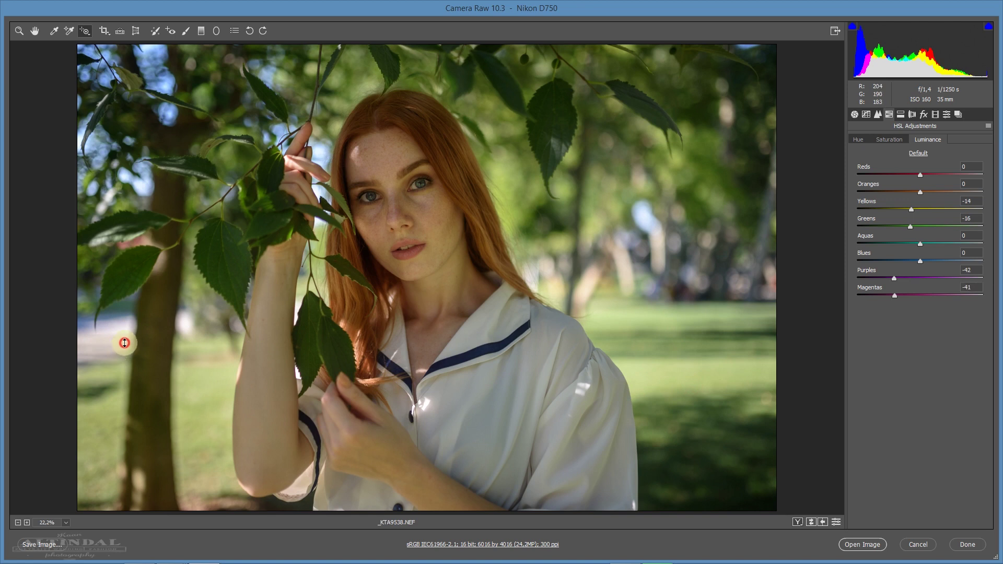
left_click_drag(161, 98, 164, 32)
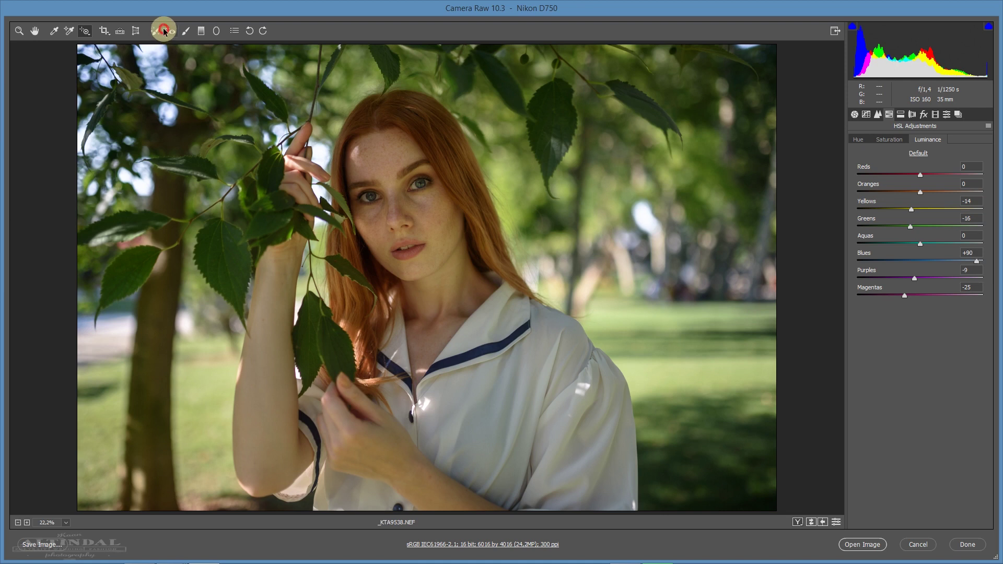
mouse_move(435, 209)
left_mouse_down()
mouse_move(432, 190)
mouse_move(435, 199)
left_mouse_up()
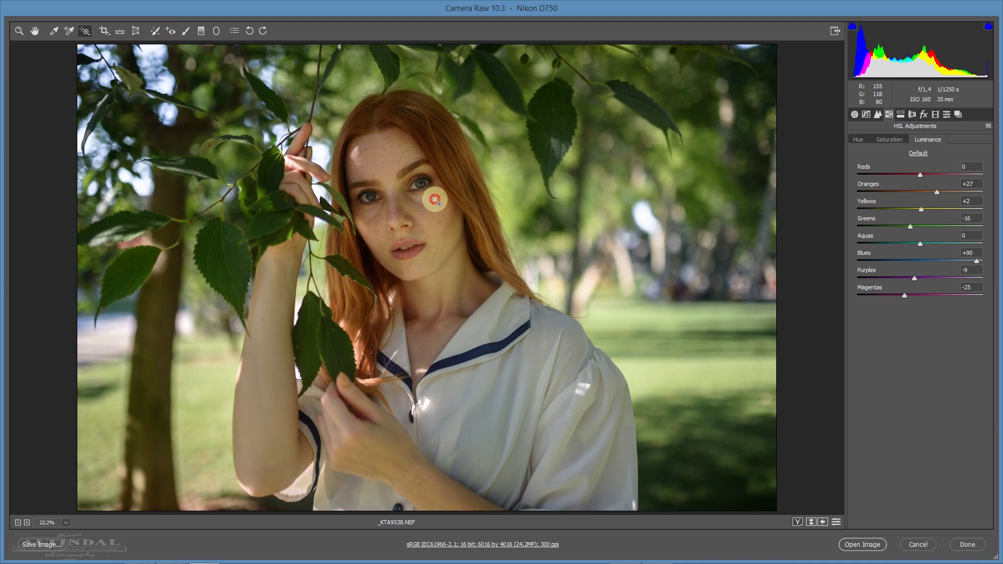
Compare the portrait with and without the luminance adjustments by toggling the HSL settings against their defaults
left_click(836, 522)
left_click(836, 522)
left_click(836, 522)
left_click(836, 523)
left_click(836, 523)
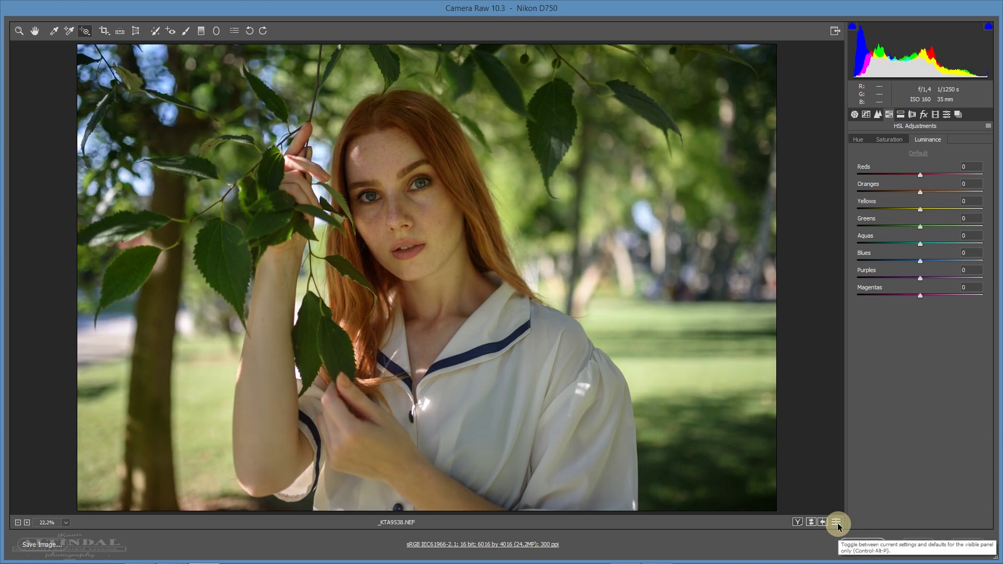
left_click(836, 522)
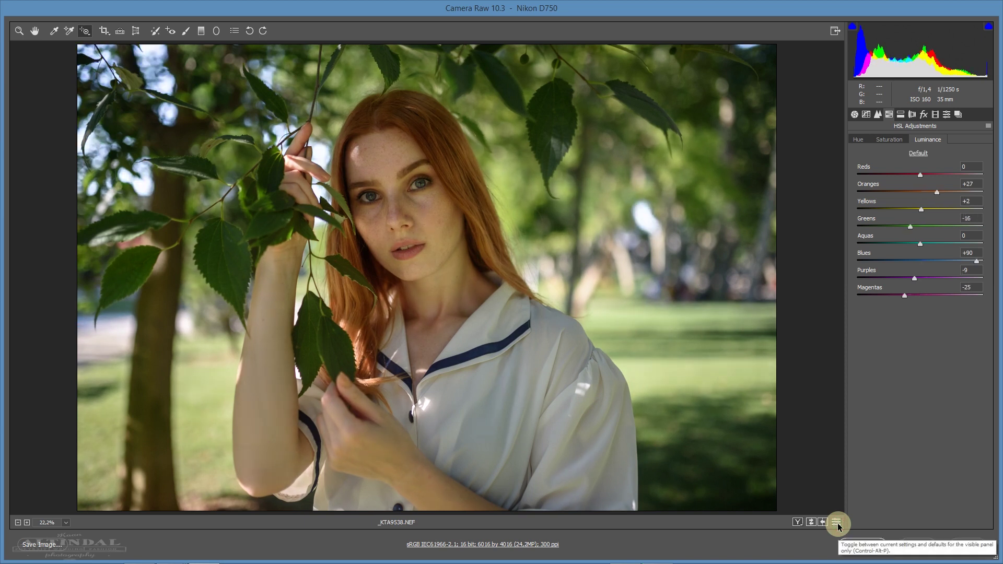
left_click(837, 522)
left_click(837, 522)
left_click(837, 523)
left_click(836, 523)
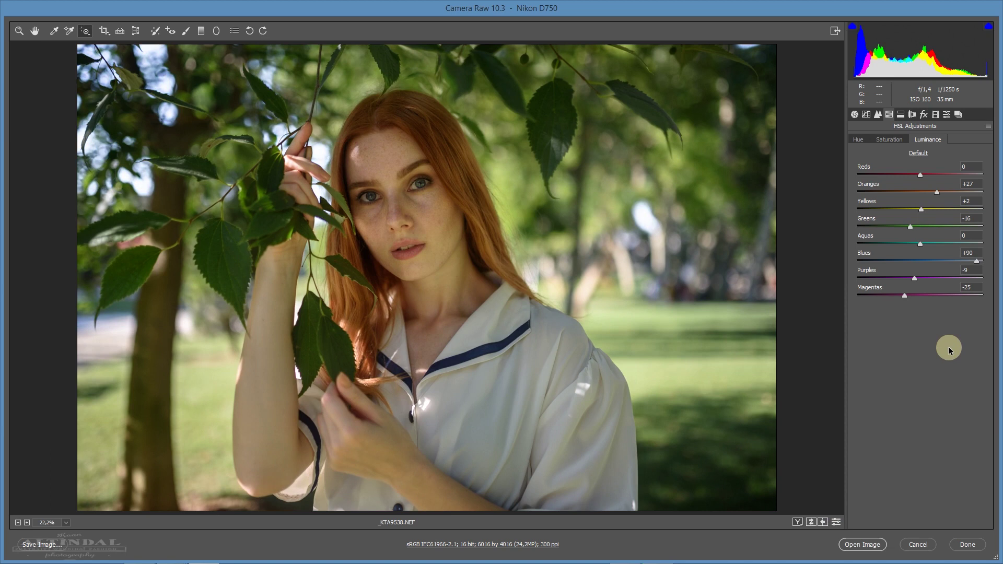
Make targeted saturation adjustments on the sky, leaf and cheek, ending at Oranges -9, Yellows -2, Greens +32 and Blues -6
left_click(890, 139)
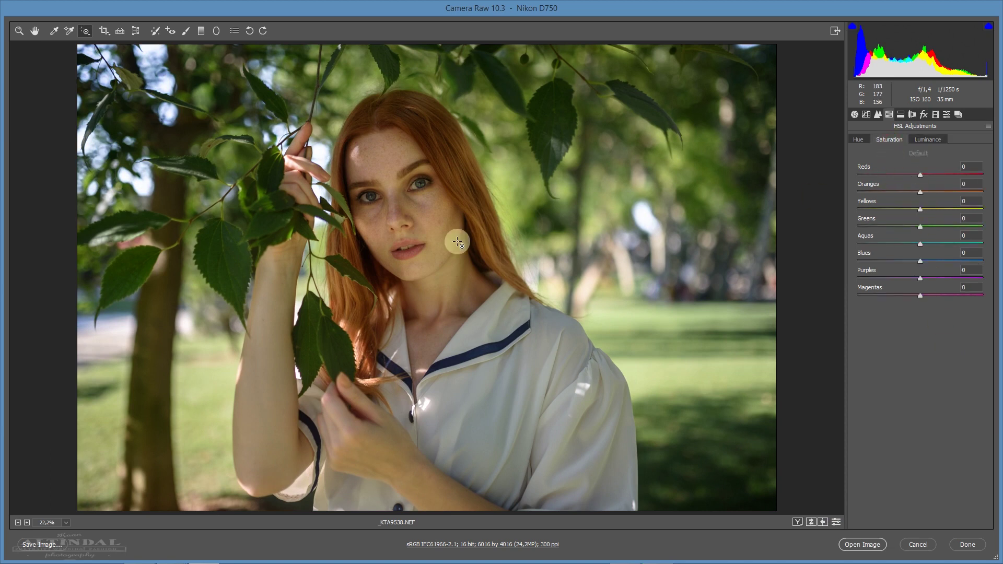
mouse_move(161, 85)
left_mouse_down()
mouse_move(165, 120)
mouse_move(159, 82)
left_mouse_up()
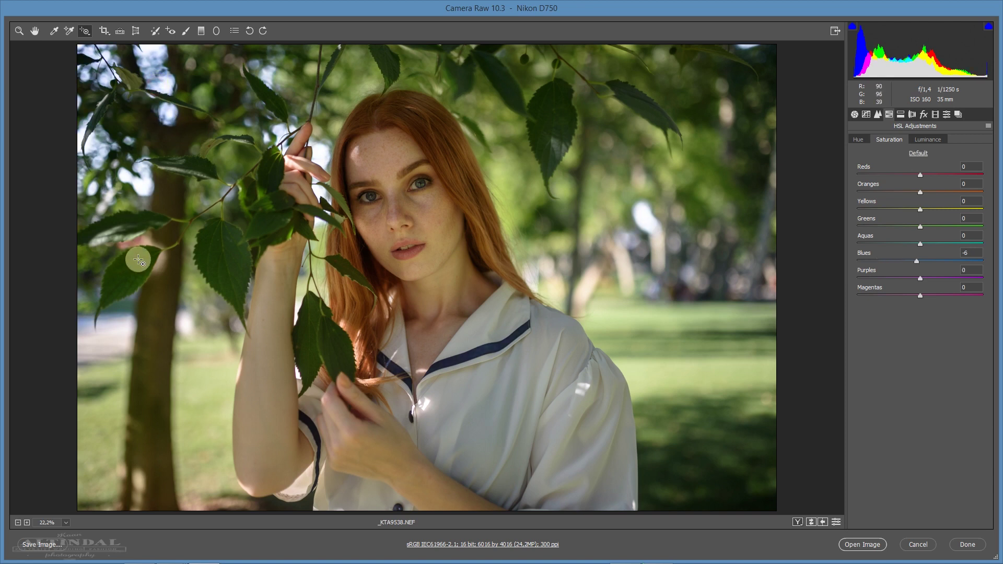
mouse_move(229, 256)
left_mouse_down()
mouse_move(229, 230)
mouse_move(220, 241)
left_mouse_up()
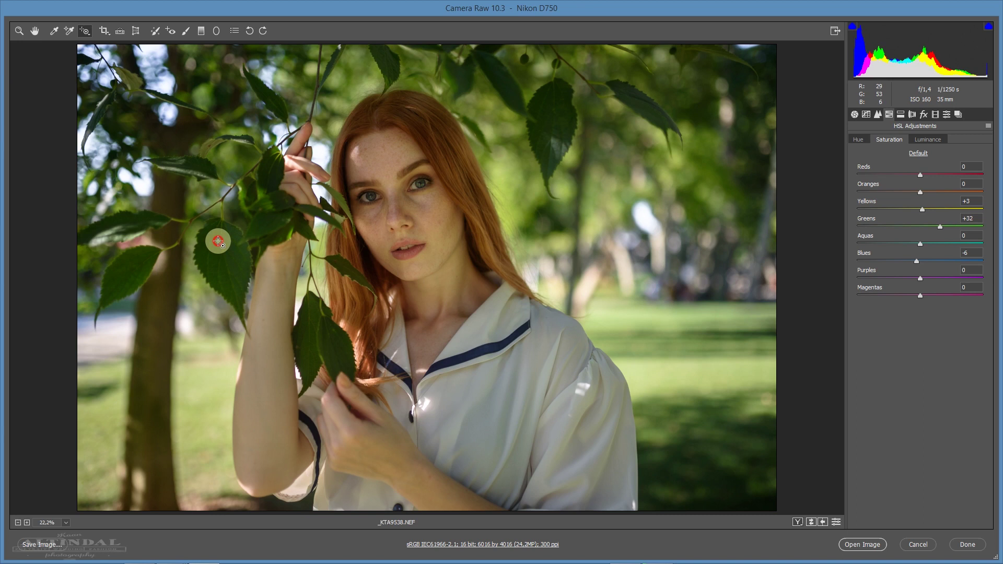
left_click_drag(436, 217, 436, 224)
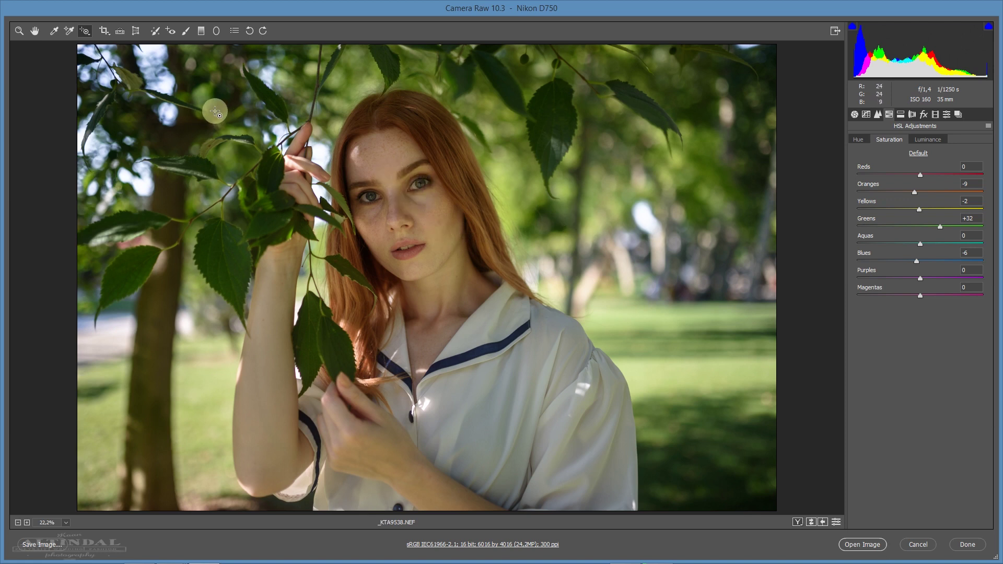
Examine the eyes and facial skin up close with the HSL adjustments toggled off and on
left_click(19, 30)
left_click_drag(368, 158, 454, 229)
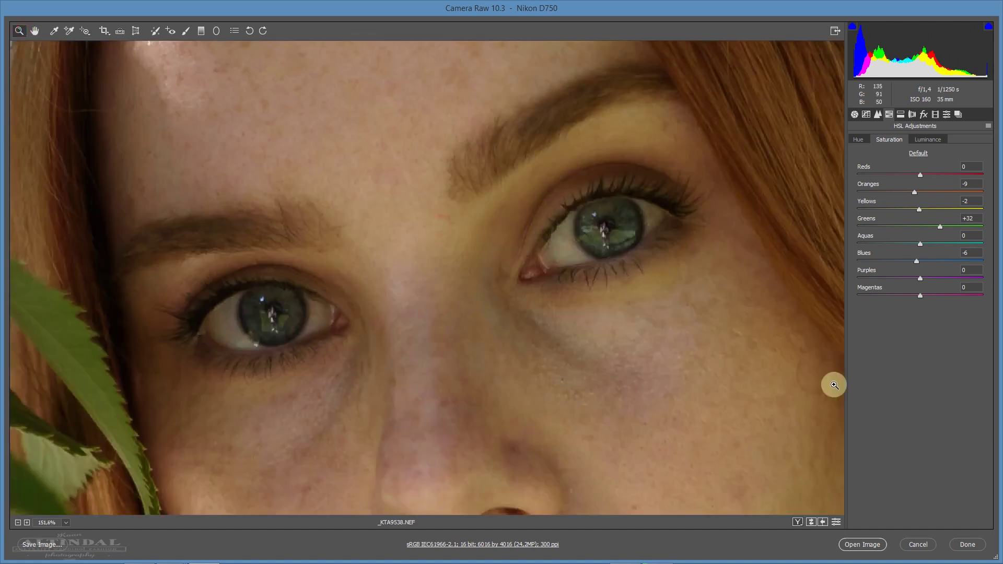
left_click(836, 522)
left_click(838, 523)
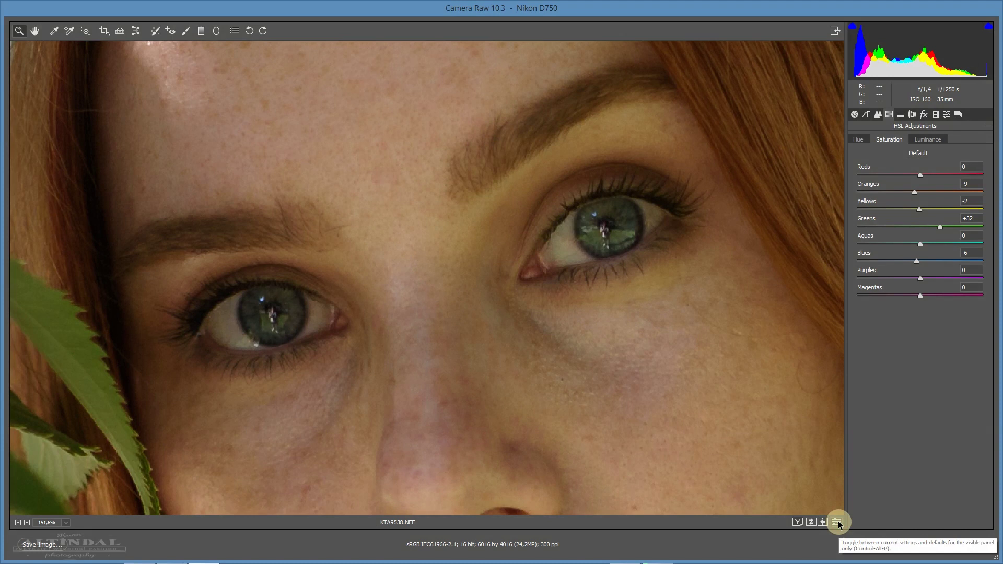
left_click(837, 523)
left_click(837, 522)
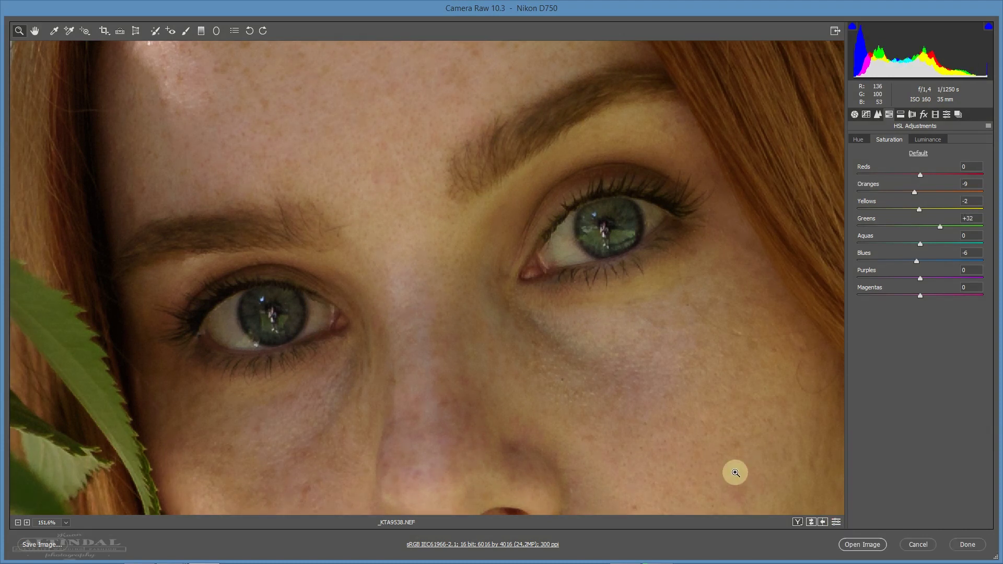
Try a targeted saturation reduction on the iris to Yellows -30 and undo it
left_click(85, 31)
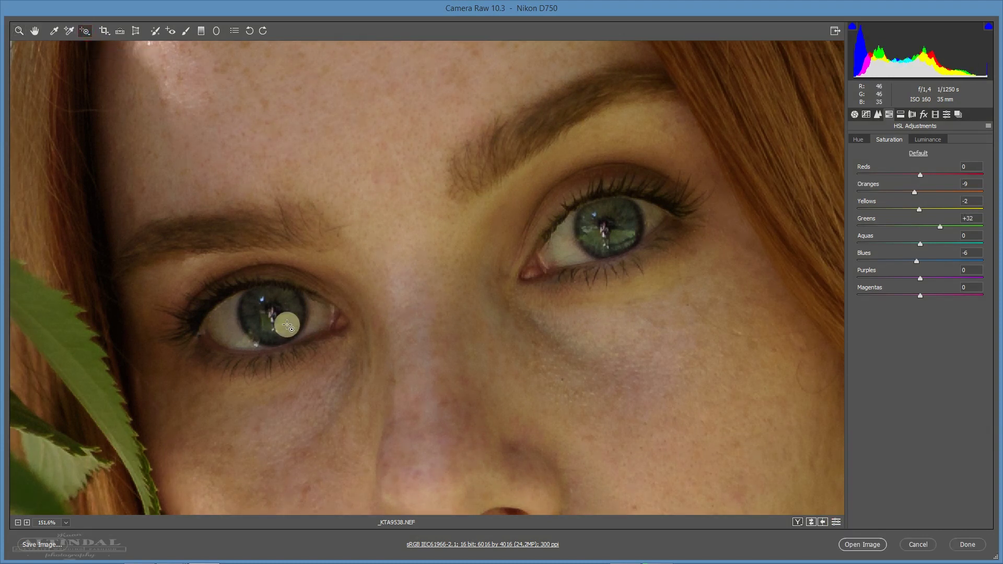
mouse_move(290, 321)
left_mouse_down()
mouse_move(292, 287)
mouse_move(294, 338)
left_mouse_up()
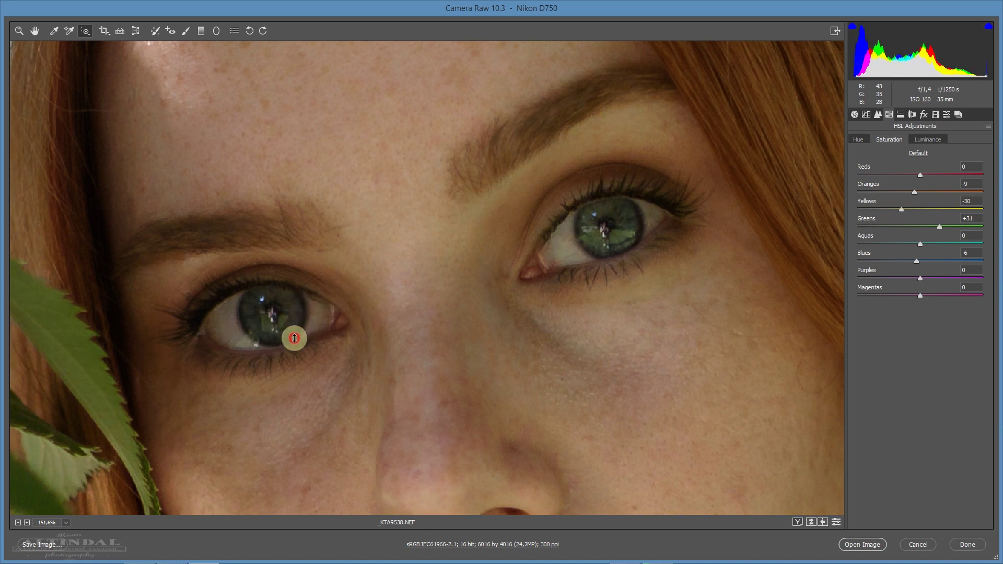
key("ctrl+z")
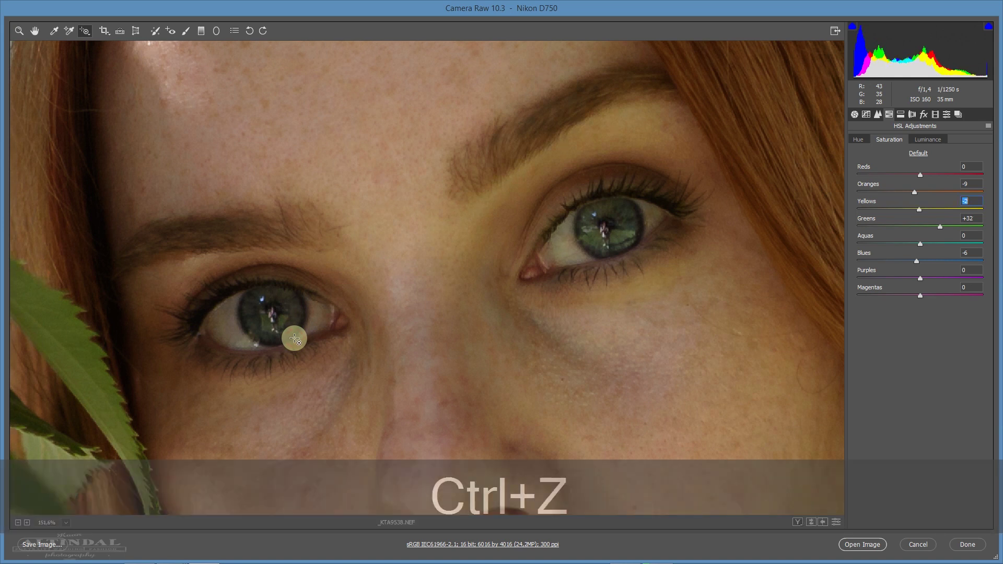
right_click(634, 284)
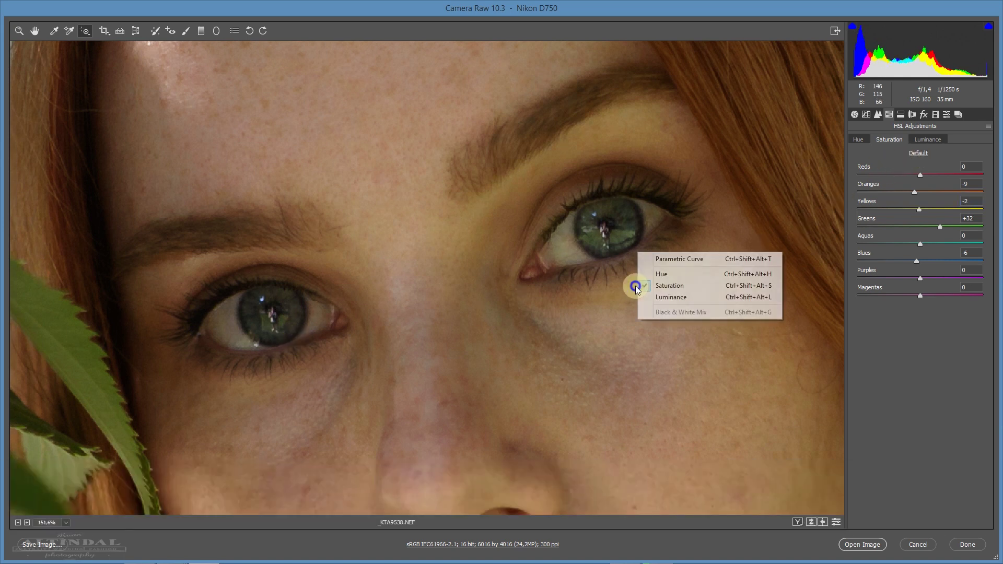
Fit the whole portrait in view and compare the HSL adjustments against their defaults
left_click(19, 31)
right_click(319, 181)
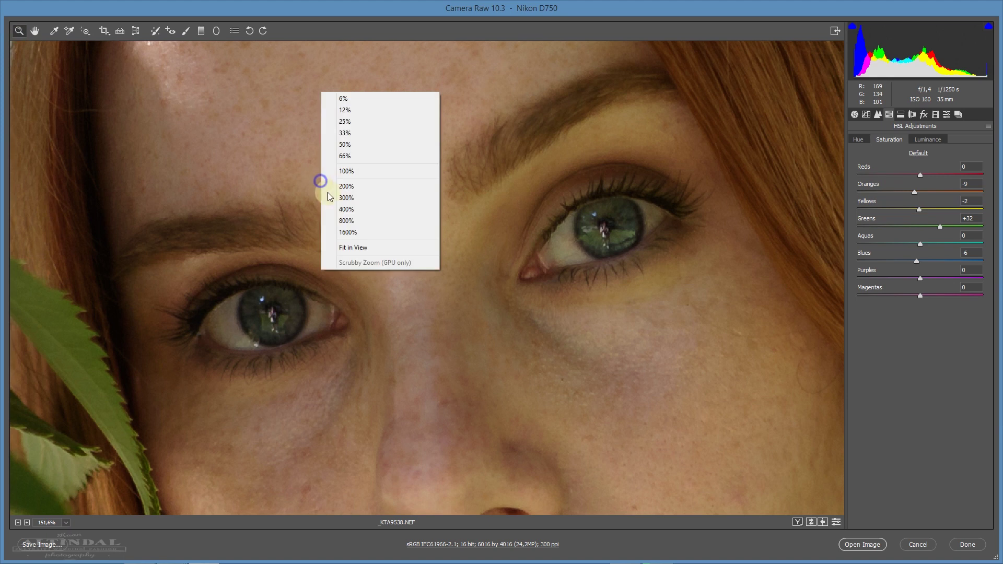
left_click(346, 246)
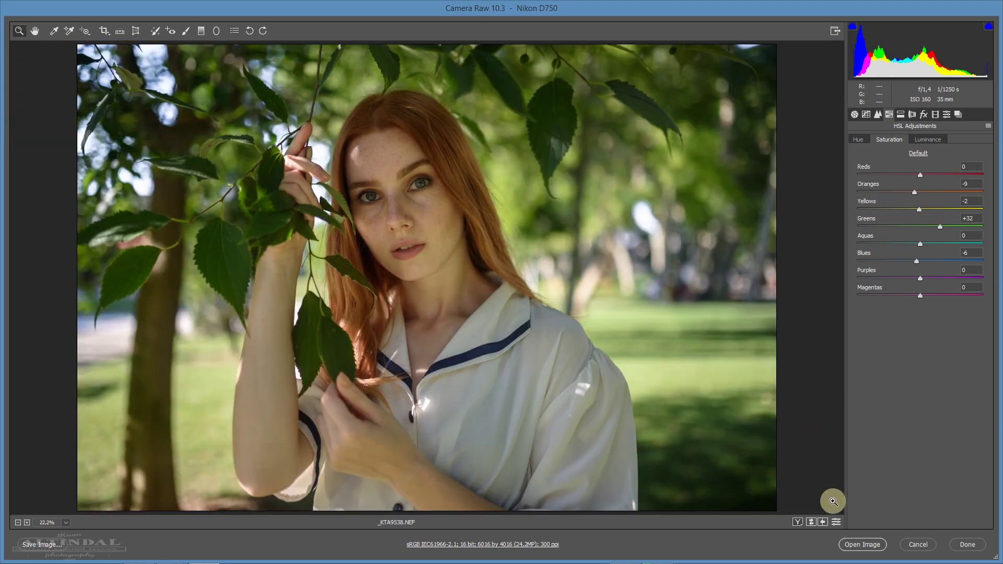
left_click(836, 523)
left_click(836, 523)
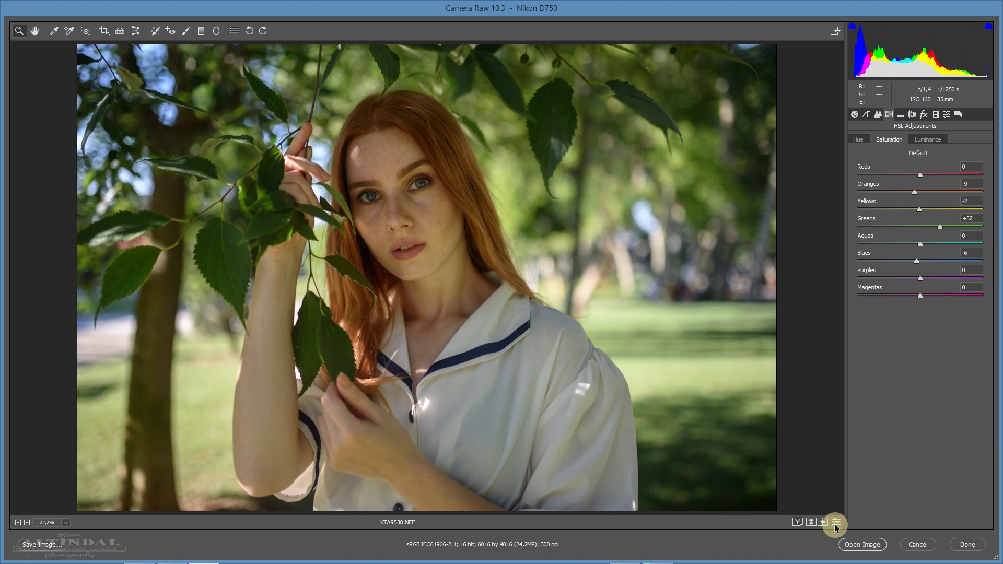
left_click(836, 523)
left_click(836, 524)
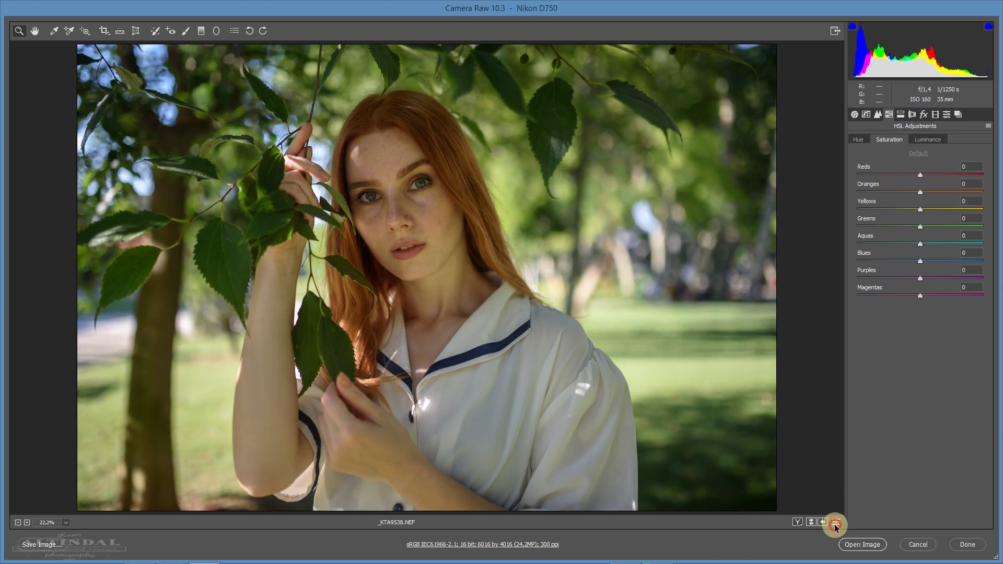
left_click(836, 523)
left_click(837, 523)
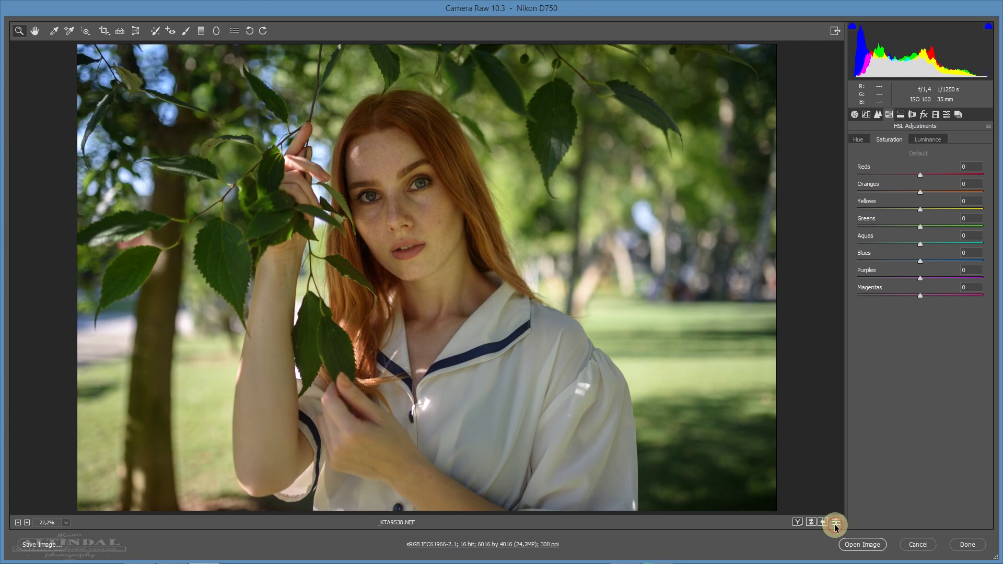
Reset the Oranges, Greens and Blues saturation values to zero
double_click(915, 192)
left_click(941, 227)
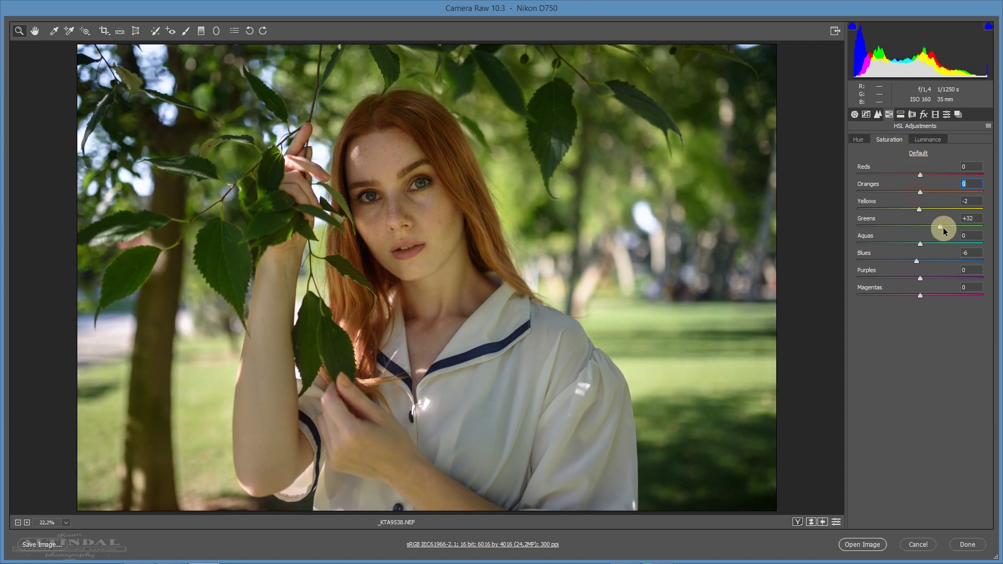
double_click(941, 226)
left_click(918, 264)
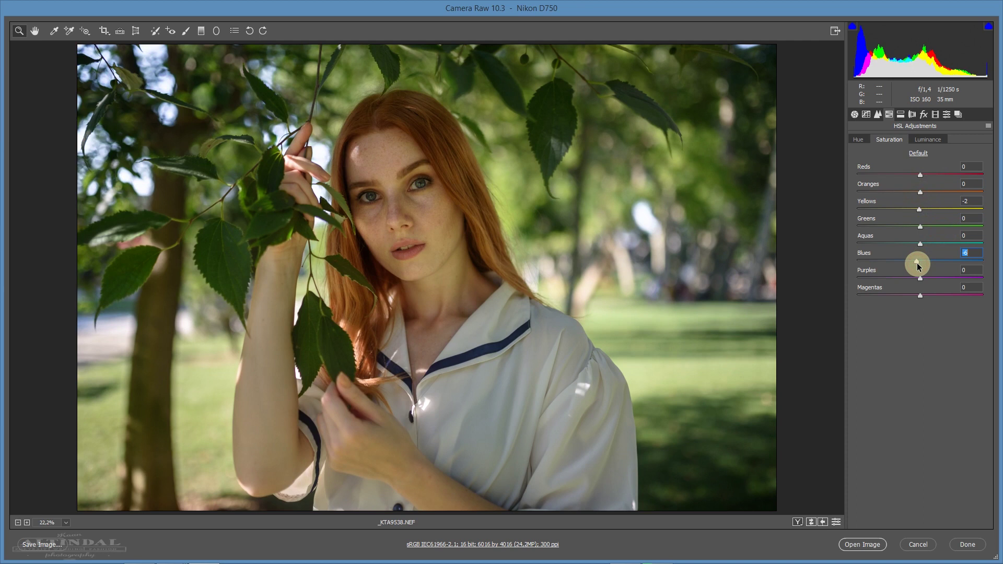
double_click(916, 261)
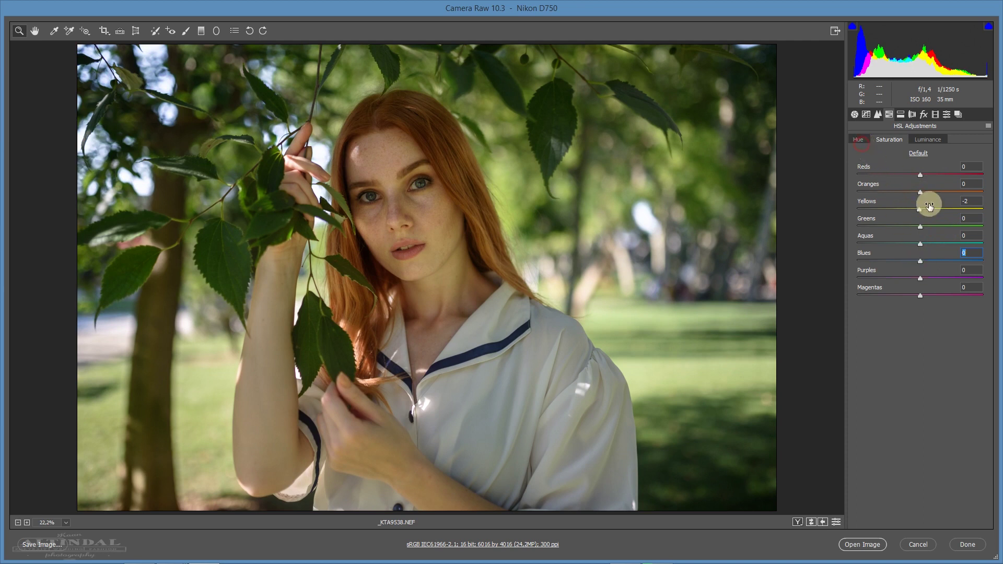
Reset the luminance values of Oranges, Yellows, Greens, Blues, Purples and Magentas to zero
left_click(860, 140)
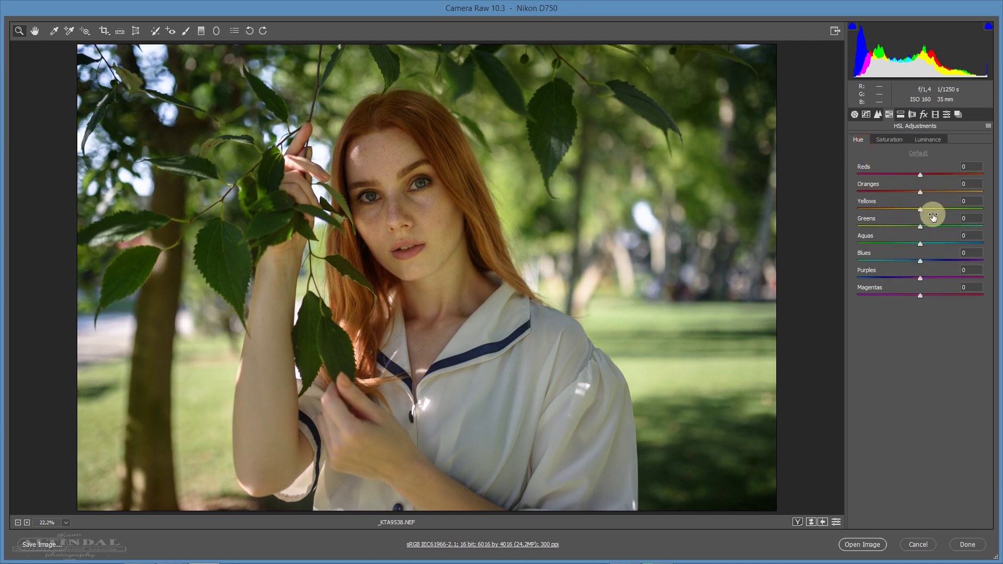
left_click(928, 140)
double_click(936, 192)
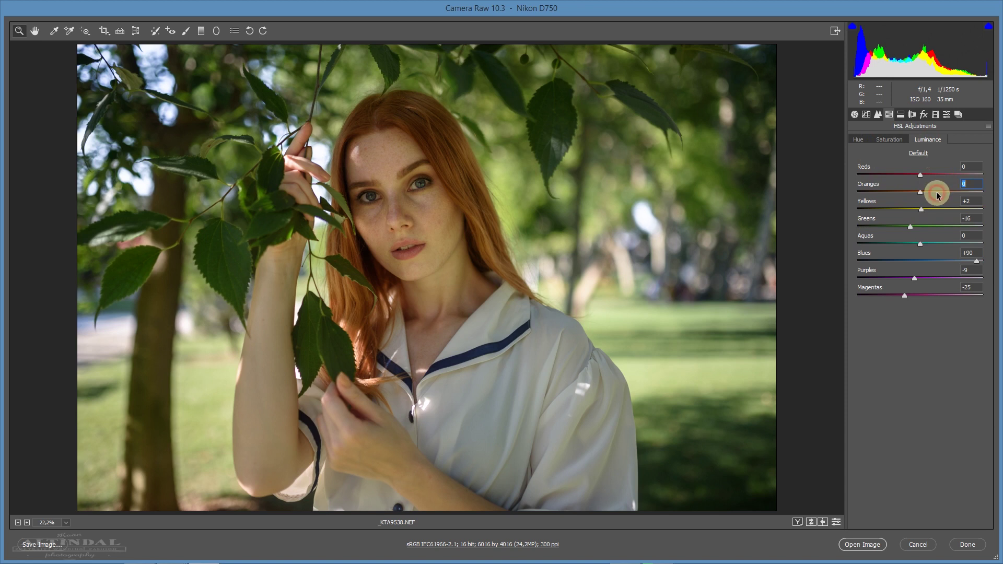
double_click(912, 227)
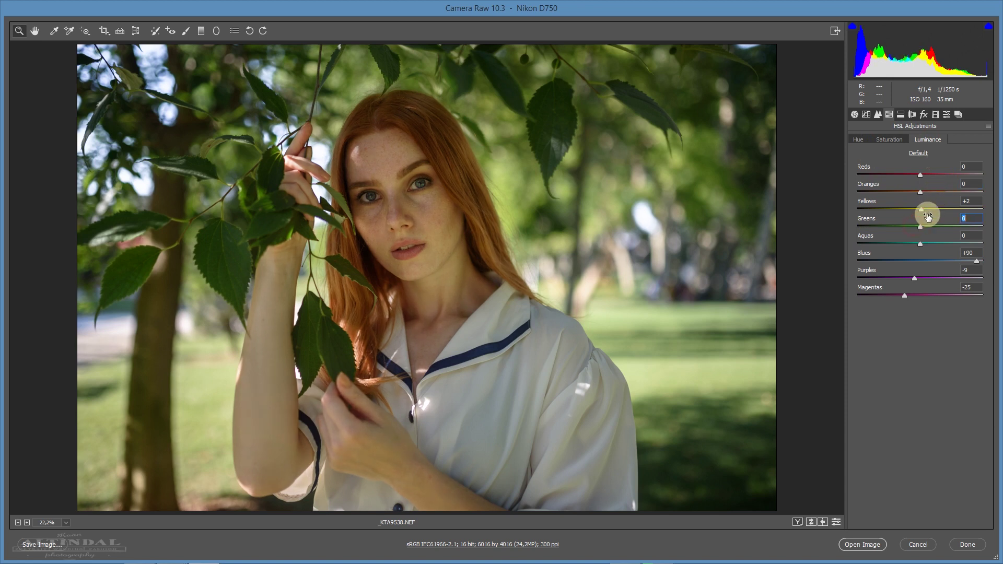
double_click(922, 210)
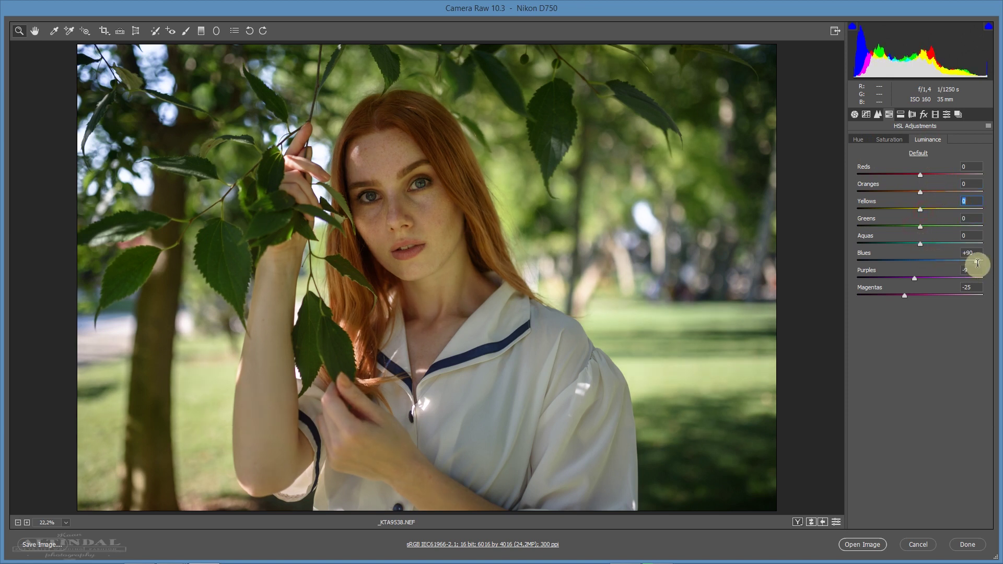
left_click(915, 281)
double_click(915, 278)
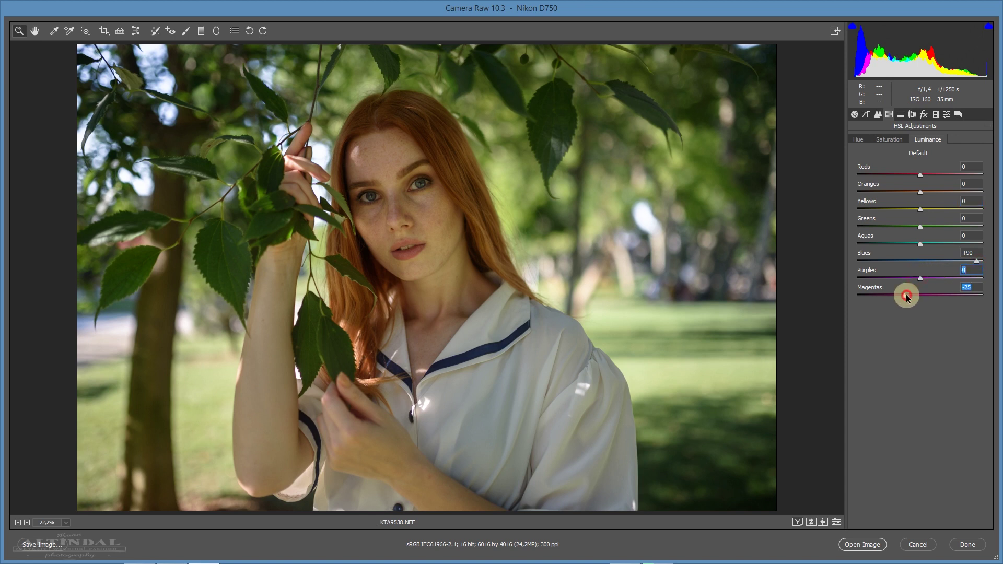
double_click(905, 295)
left_click(978, 260)
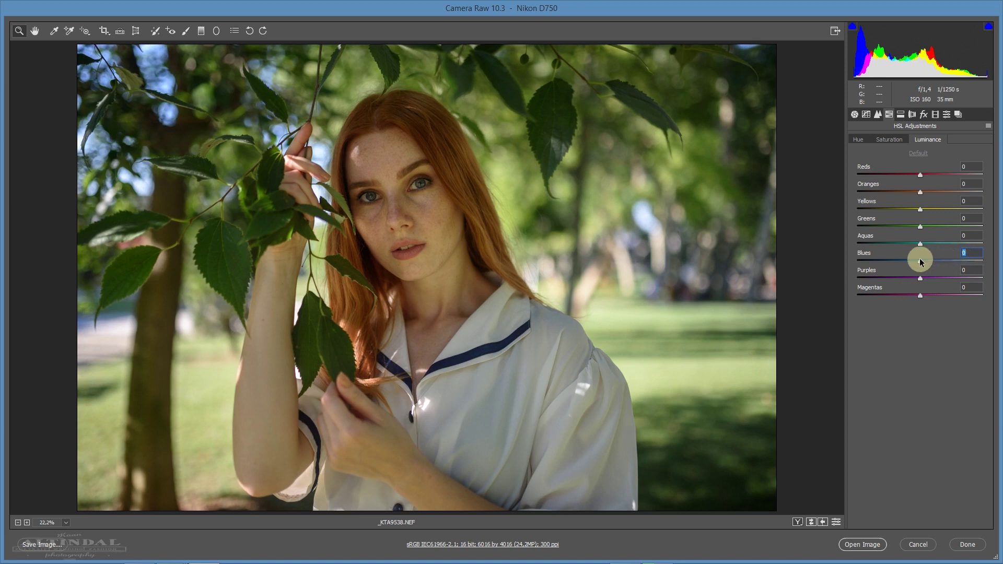
Try a higher Blues luminance and reset it, and raise the Oranges luminance to about +15
left_click_drag(920, 261, 940, 261)
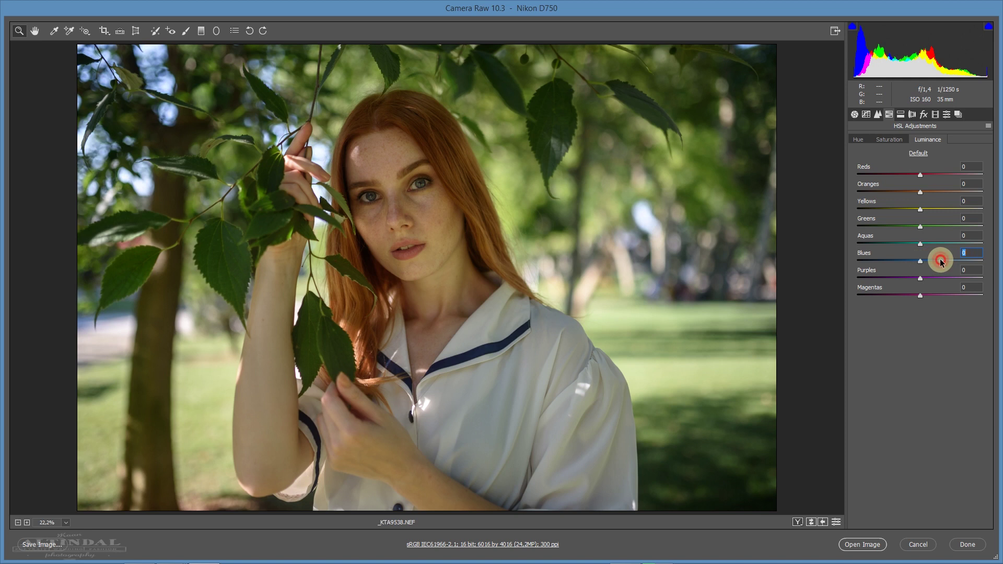
double_click(940, 261)
left_click_drag(920, 192, 931, 192)
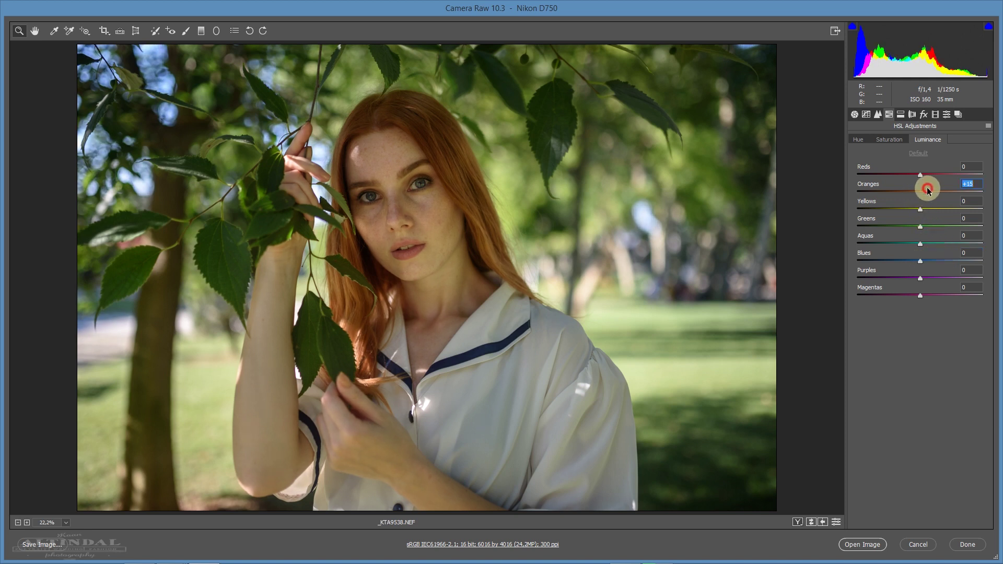
Split tone the highlights with hue 50 and saturation 14
left_click(900, 114)
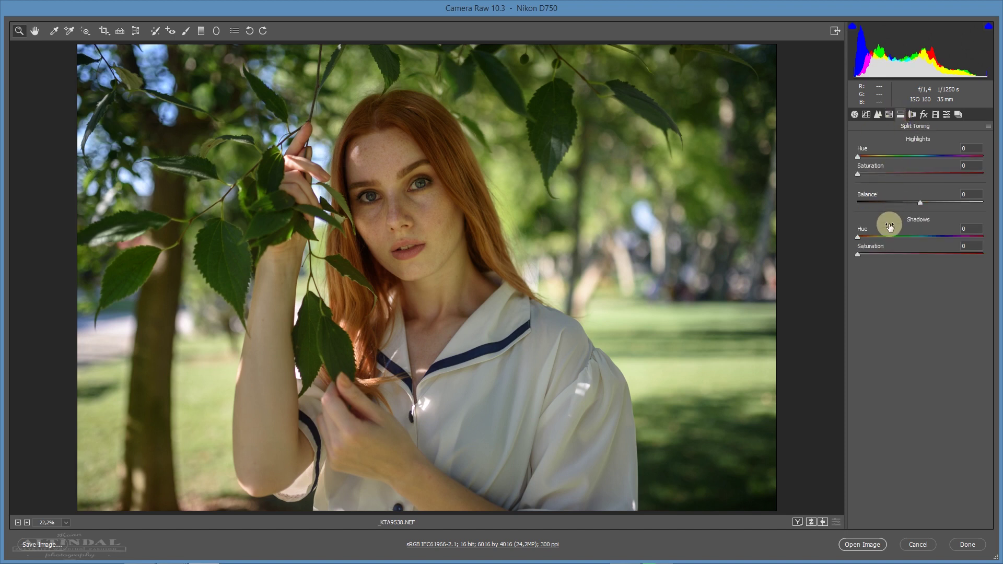
left_click_drag(858, 174, 876, 175)
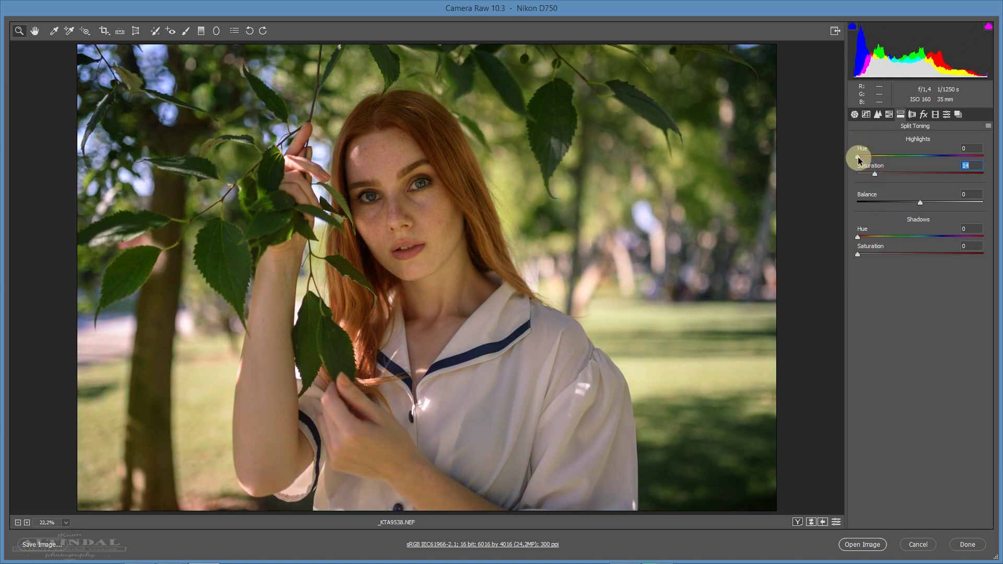
mouse_move(859, 159)
left_mouse_down()
mouse_move(886, 158)
mouse_move(876, 152)
left_mouse_up()
Split tone the shadows with hue 230 and saturation 10, and set the balance to -28
left_click_drag(859, 256, 936, 230)
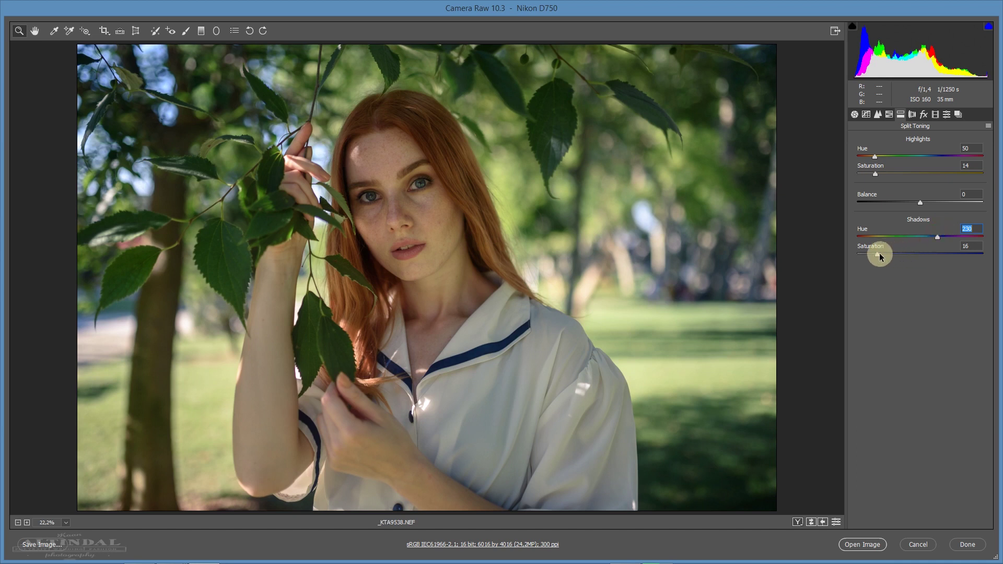
left_click_drag(878, 254, 870, 254)
mouse_move(920, 201)
left_mouse_down()
mouse_move(957, 206)
mouse_move(905, 204)
left_mouse_up()
Compare the portrait with the split toning switched off and on
left_click(837, 522)
left_click(838, 524)
left_click(837, 523)
left_click(838, 523)
left_click(837, 524)
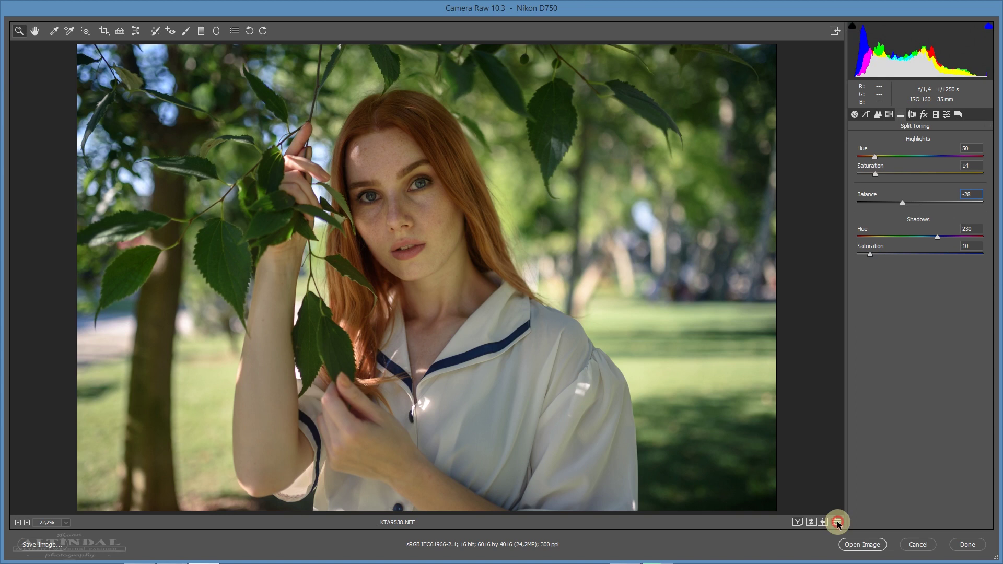
left_click(837, 524)
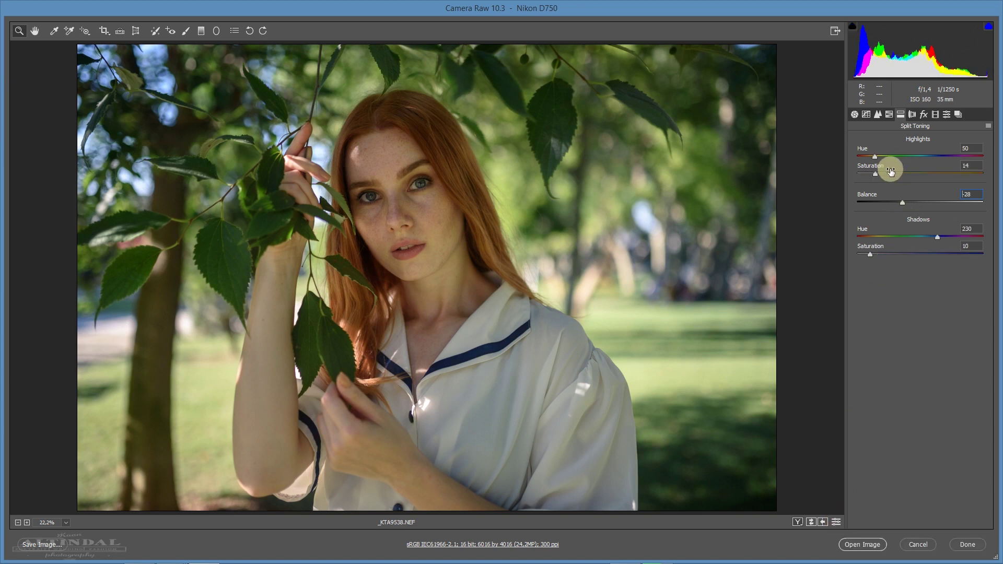
Try a highlights saturation of 7, and reset both split toning saturations and the balance to zero
left_click_drag(877, 174, 869, 173)
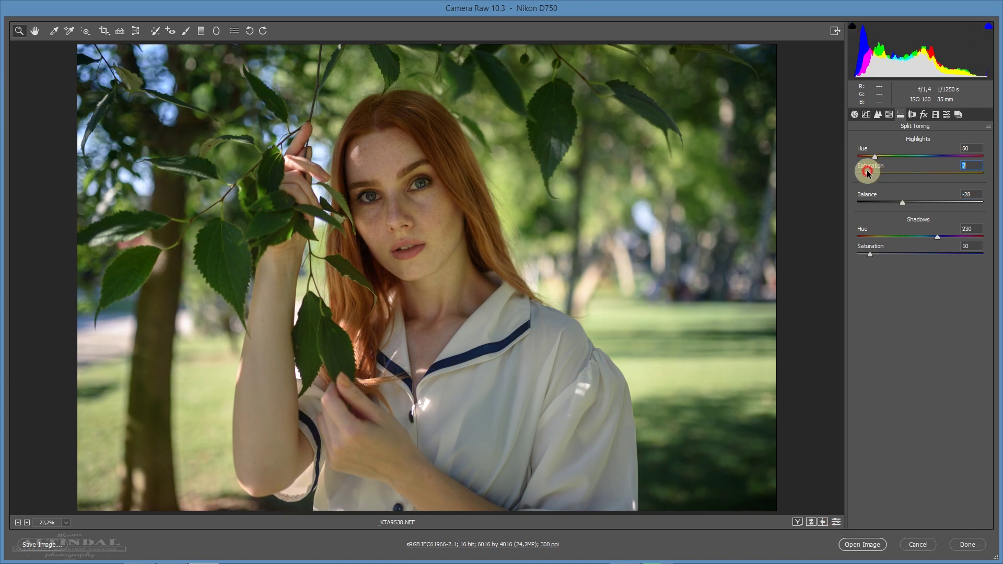
mouse_move(876, 157)
left_mouse_down()
mouse_move(889, 157)
mouse_move(876, 159)
left_mouse_up()
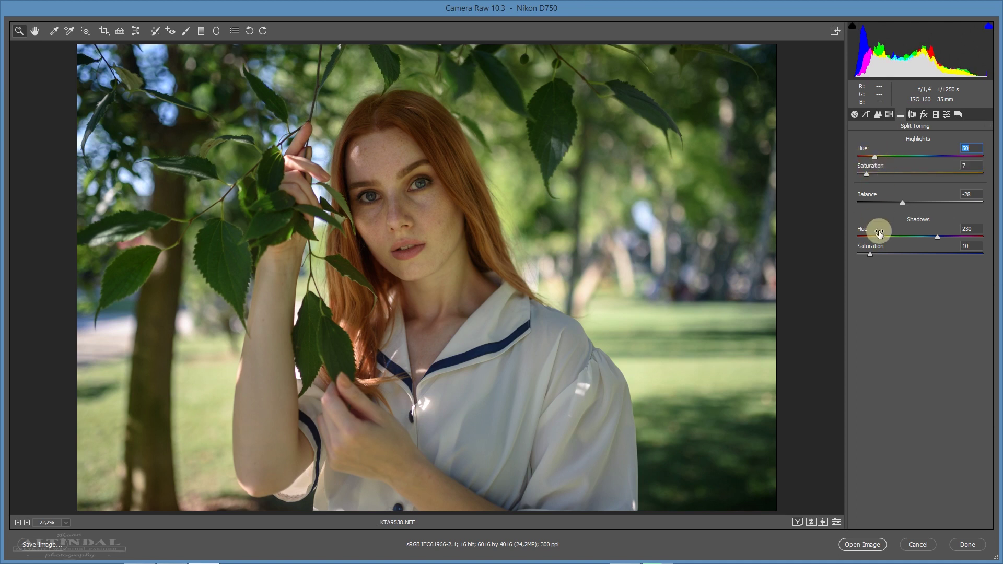
left_click_drag(865, 174, 835, 172)
left_click_drag(870, 255, 829, 256)
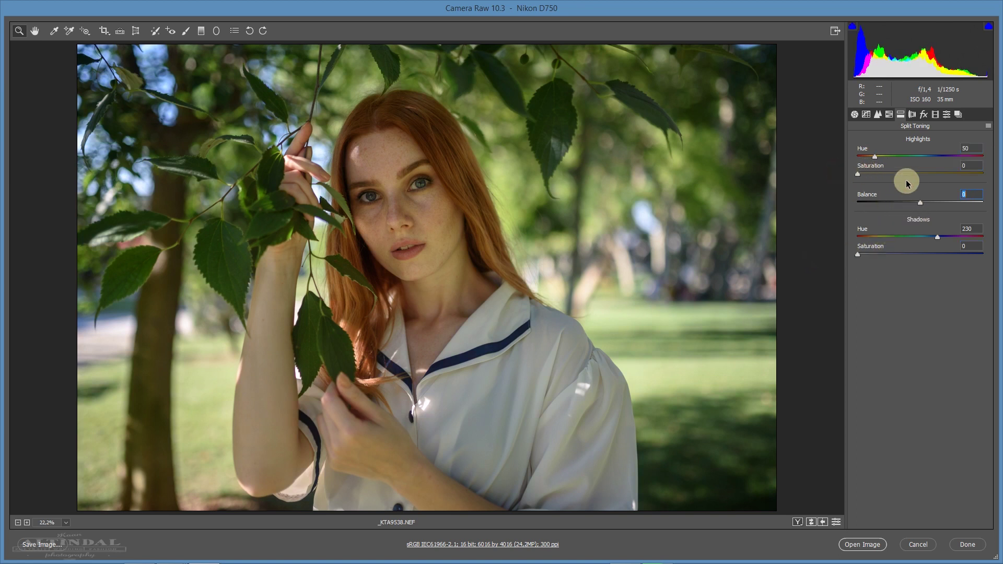
In the calibration settings, set Blue Primary hue -55 and saturation +55, and Green Primary hue +45 and saturation +48
left_click(912, 115)
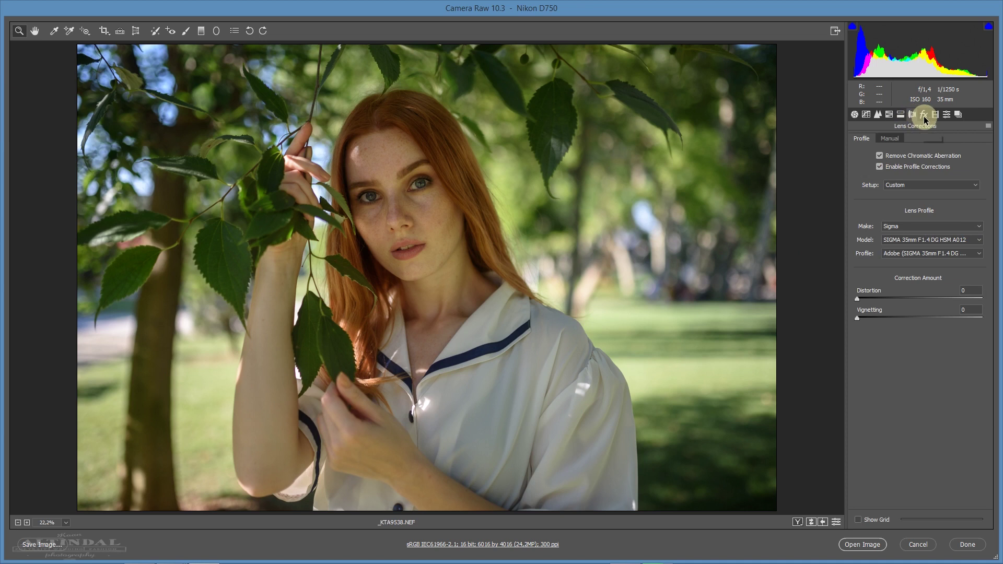
left_click(936, 114)
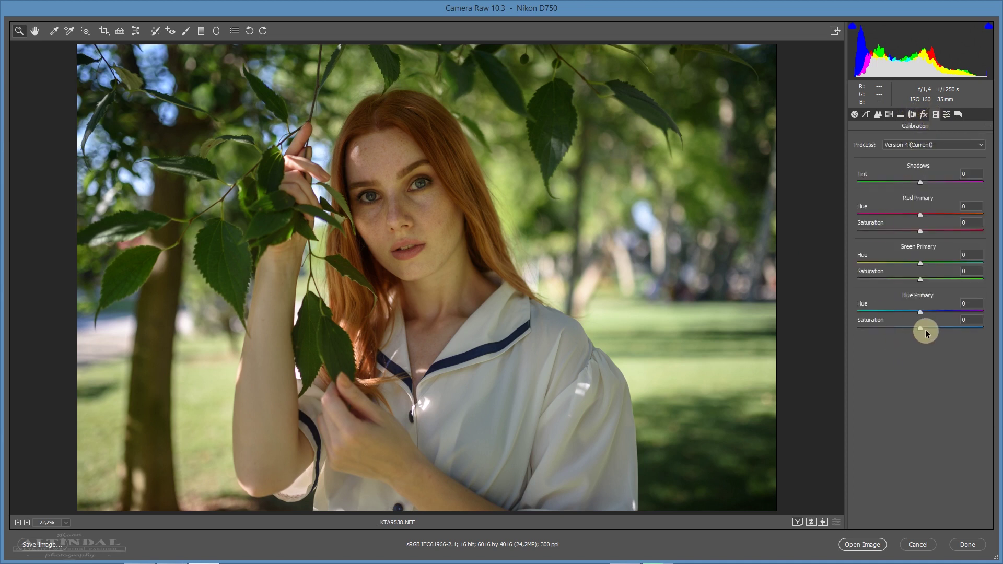
left_click_drag(921, 328, 949, 330)
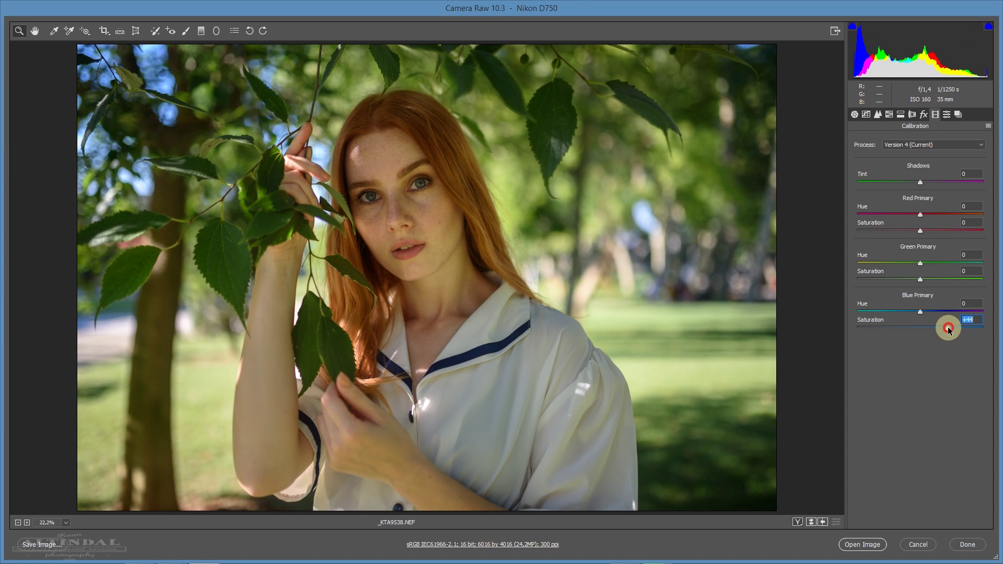
left_click_drag(948, 329, 886, 313)
left_click_drag(921, 281, 951, 281)
left_click(947, 263)
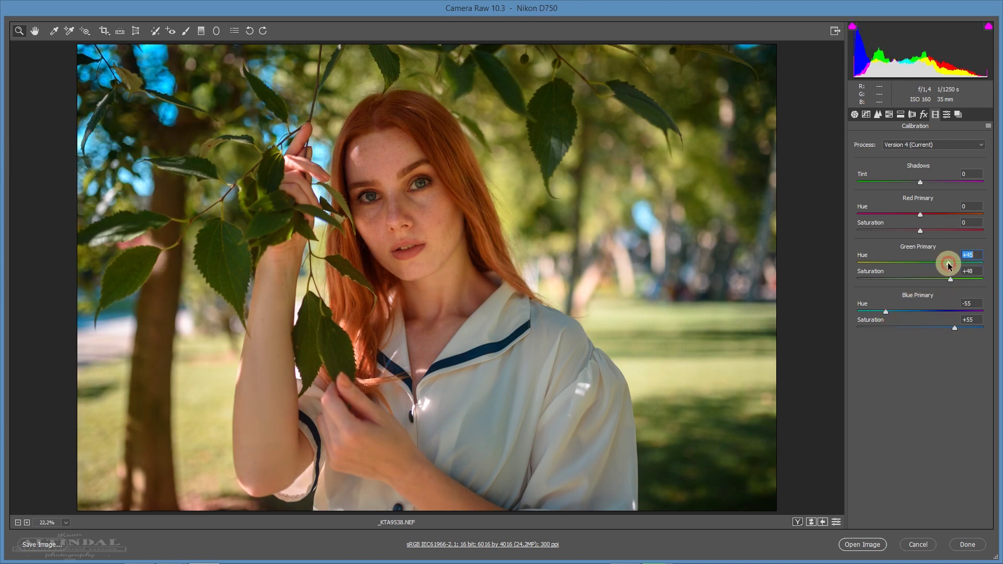
Try Red Primary hue +43 with saturation -58, and bring them back to hue 0 and saturation -52
left_click(884, 231)
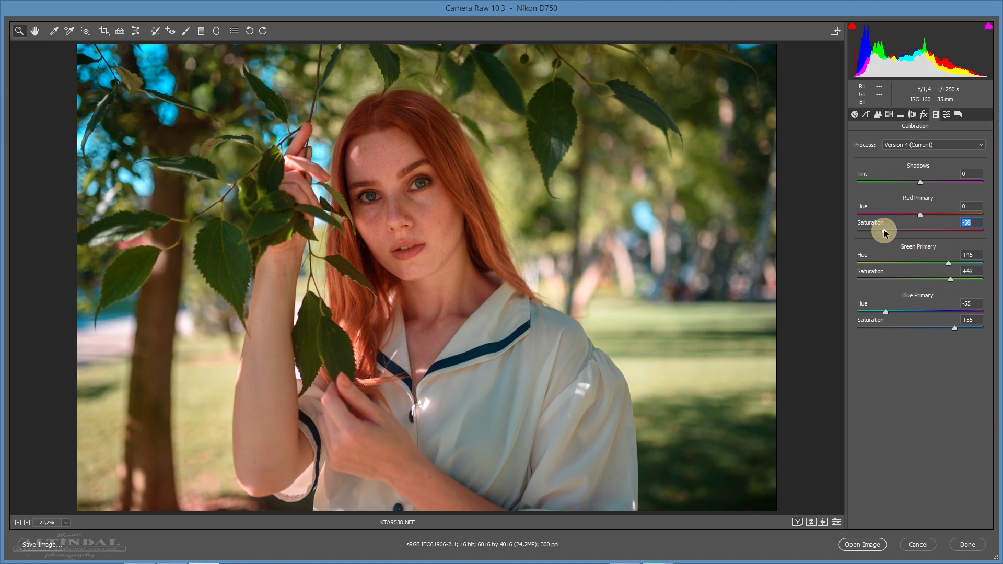
left_click_drag(922, 214, 949, 221)
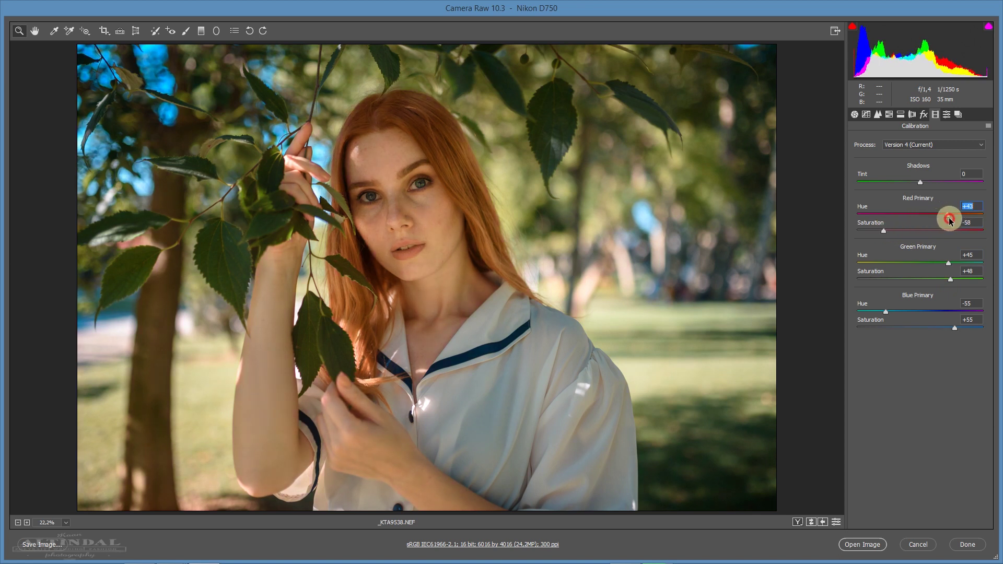
left_click_drag(950, 221, 915, 235)
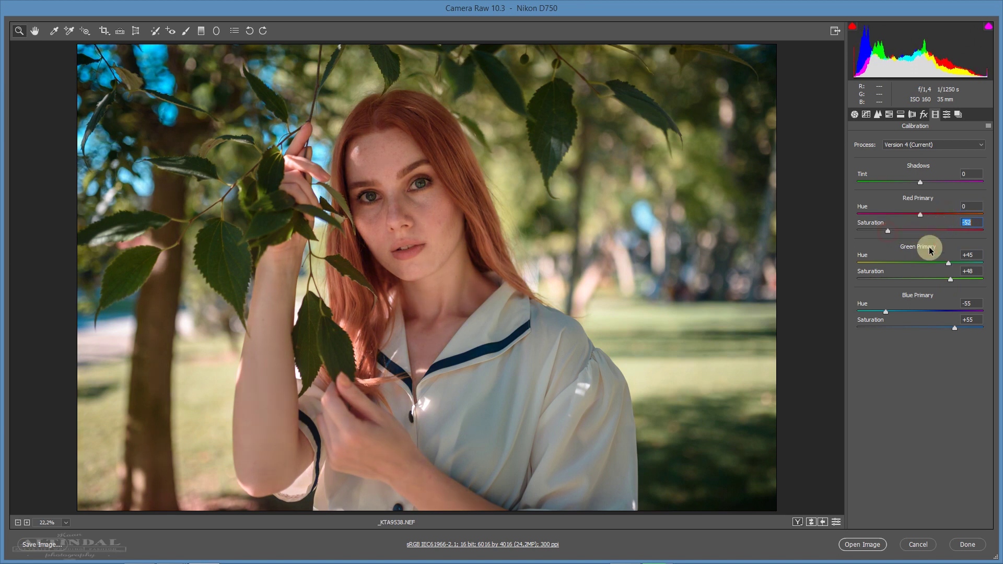
Reset the Red Primary saturation and both Green and Blue Primary hue and saturation values to zero
double_click(889, 231)
double_click(948, 262)
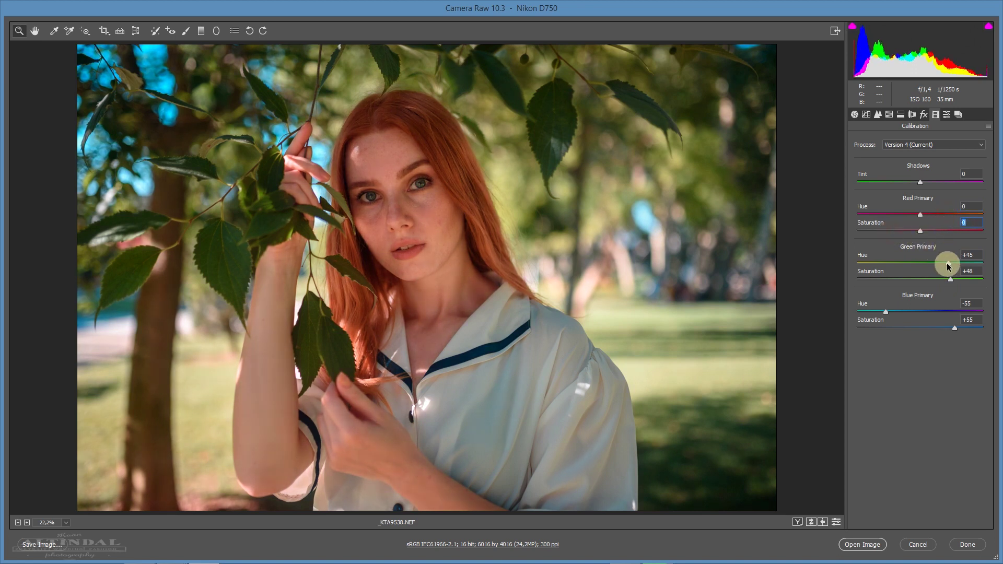
double_click(951, 279)
double_click(955, 327)
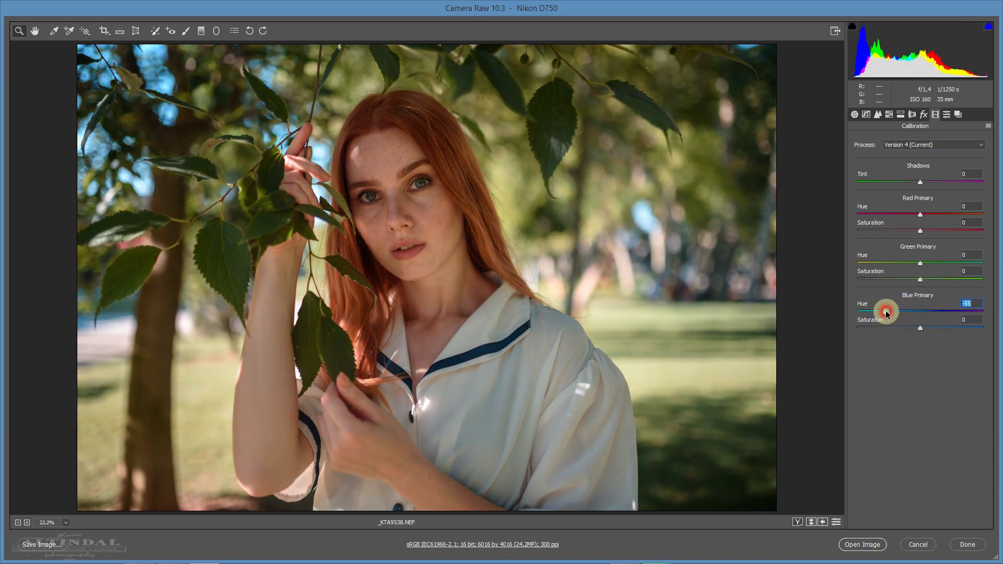
double_click(885, 312)
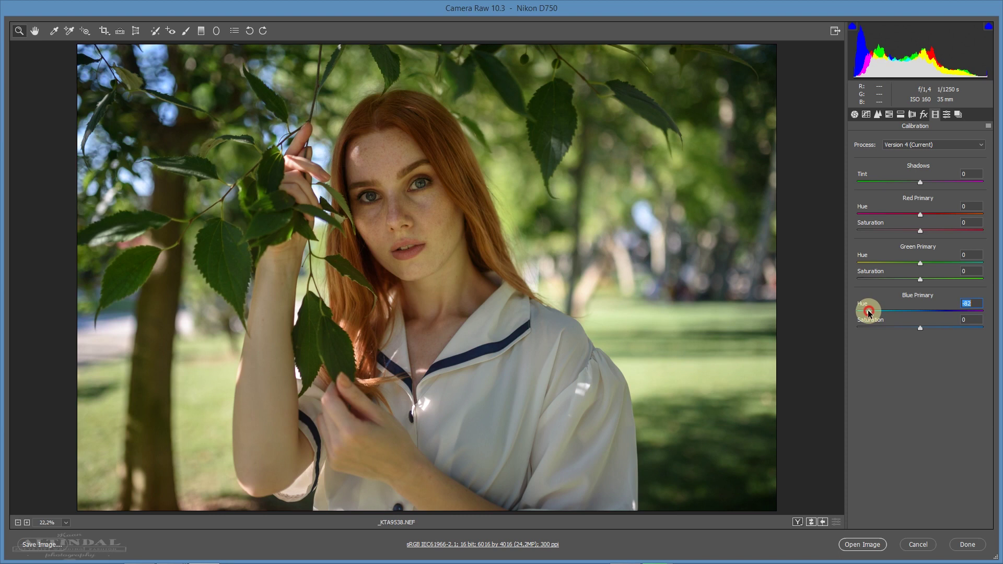
Try Blue Primary hue -82 and saturation -78, Green Primary hue +82 and saturation +83, and Red Primary saturation -66 with a strongly raised hue
left_click(869, 312)
left_click(870, 328)
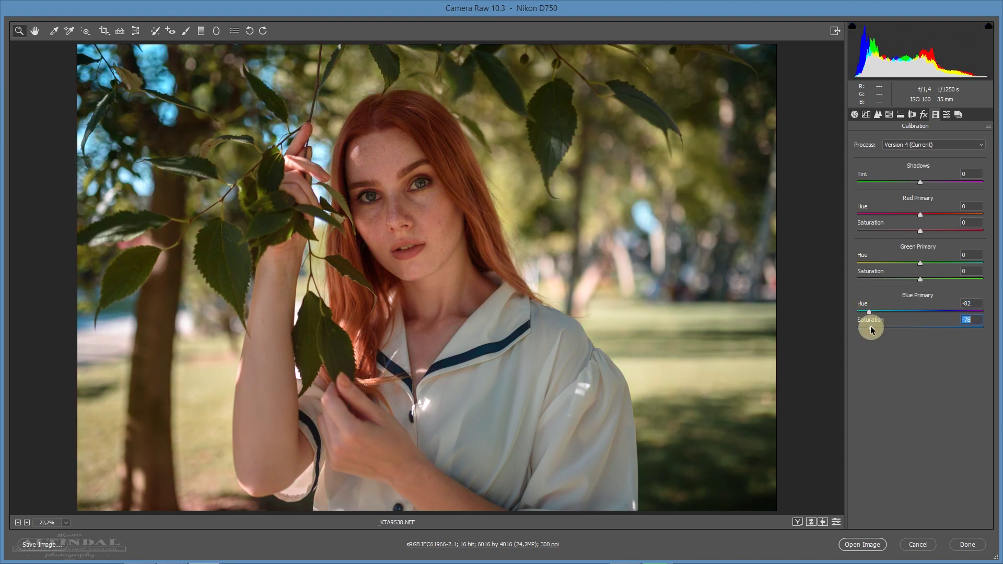
left_click(973, 279)
left_click(972, 263)
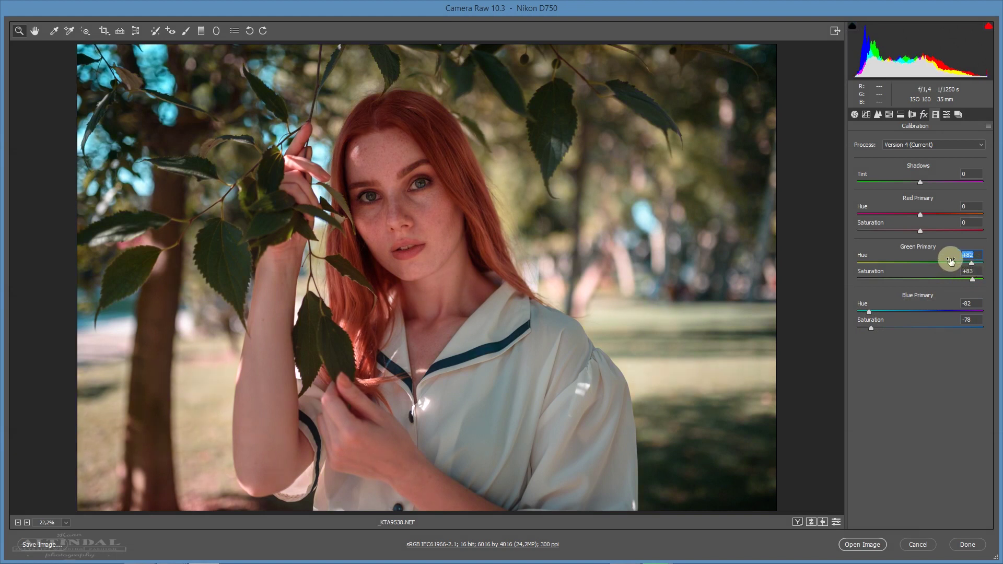
left_click(879, 230)
left_click(973, 214)
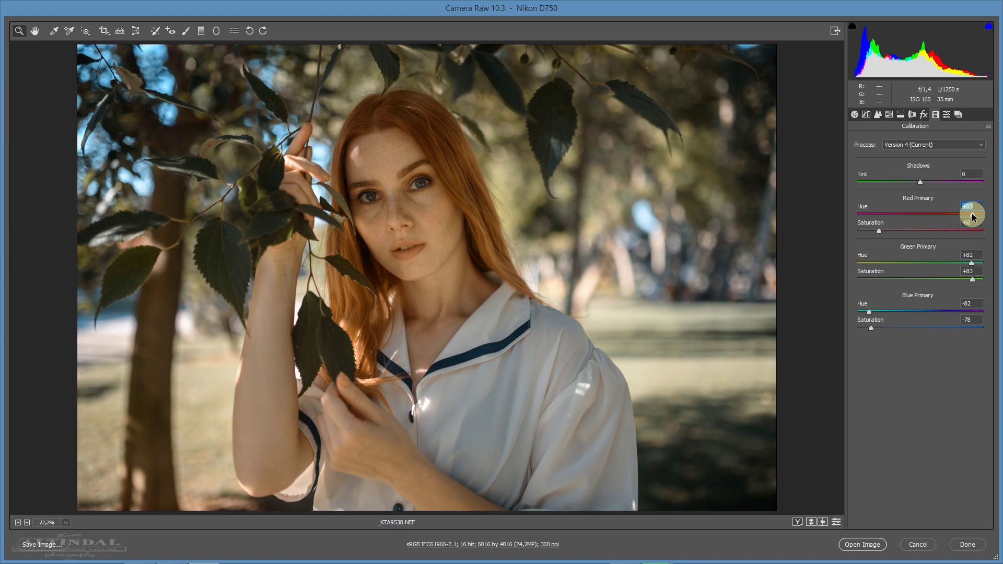
Moderate the hue/saturation pairs to Red Primary +63/-51, Green Primary +42/+66 and Blue Primary -62/-54, and compare the calibration against its defaults
left_click_drag(972, 213, 961, 213)
left_click(883, 230)
left_click_drag(887, 231, 888, 230)
left_click(971, 281)
left_click_drag(971, 280, 948, 267)
mouse_move(871, 328)
left_mouse_down()
mouse_move(889, 327)
mouse_move(882, 314)
left_mouse_up()
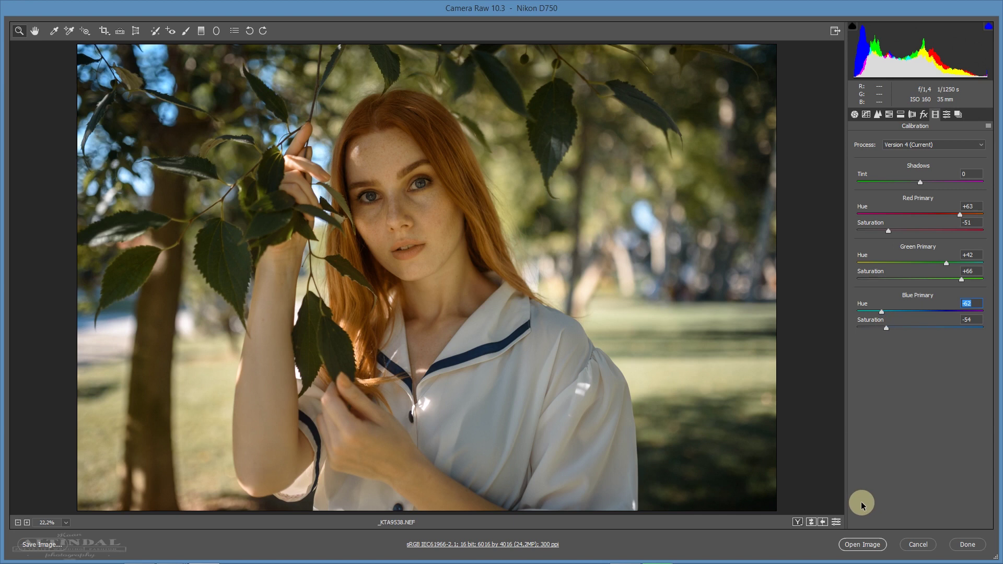
left_click(836, 522)
left_click(836, 522)
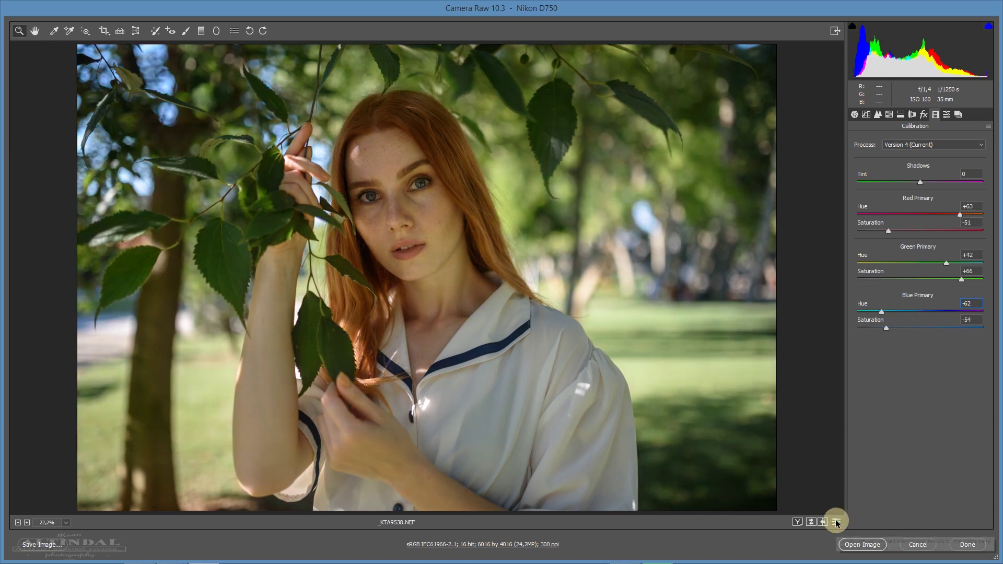
Reset the hue and saturation of all three calibration primaries to zero
double_click(886, 327)
left_click(882, 313)
double_click(882, 313)
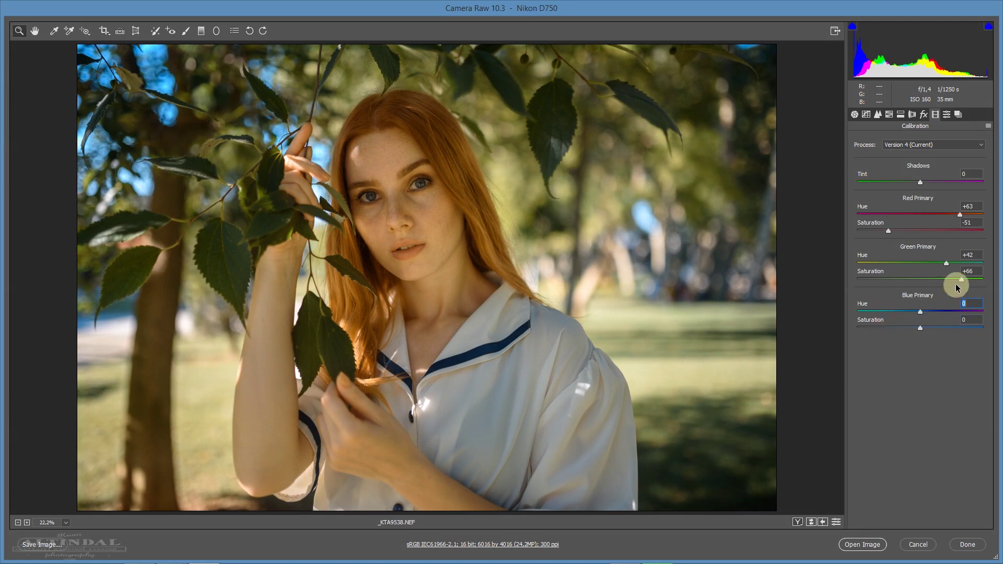
double_click(962, 279)
double_click(948, 264)
left_click(890, 231)
double_click(889, 231)
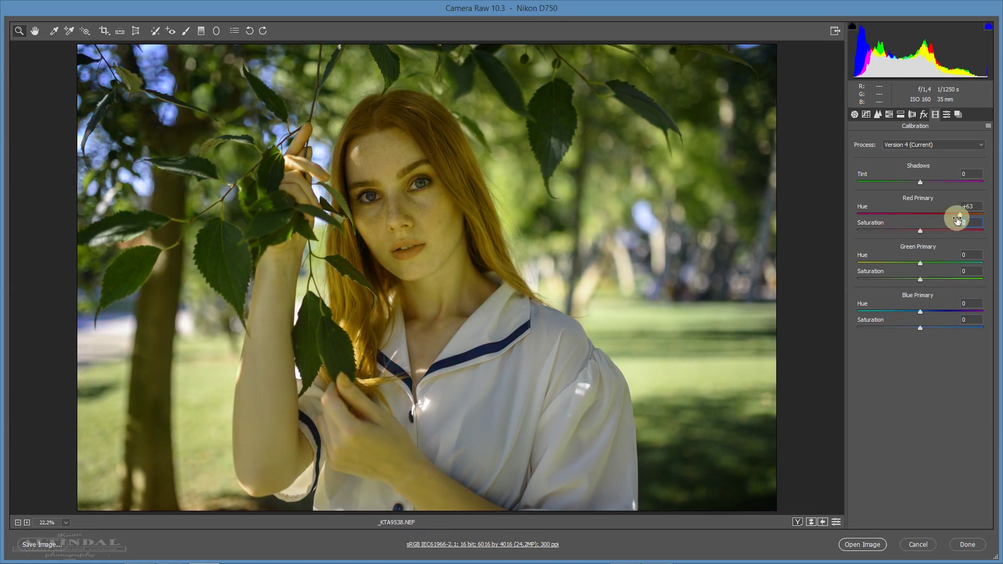
double_click(960, 215)
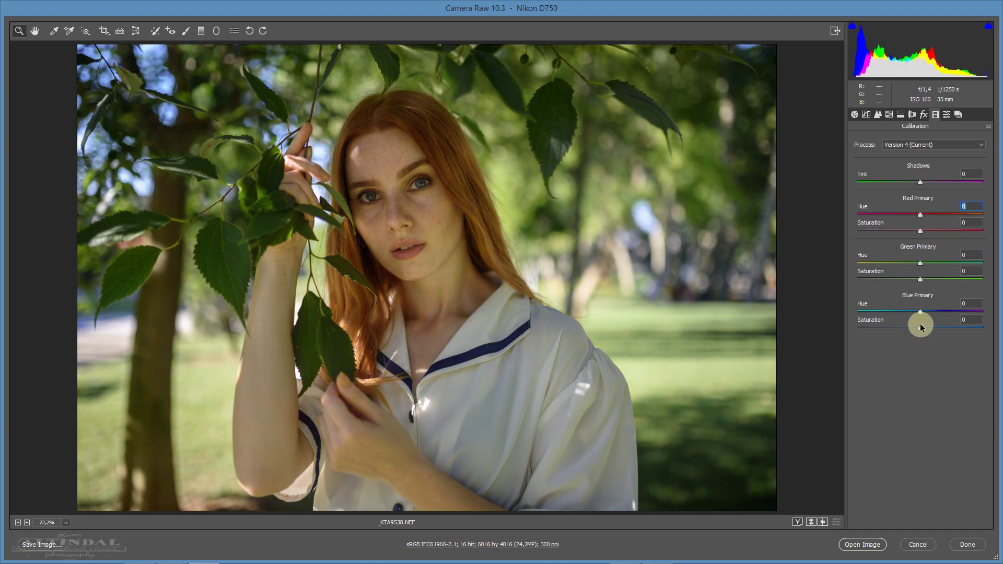
Set the Blue Primary to hue +8 and saturation +26, and the Green Primary to hue +16 and saturation +15
left_click_drag(920, 328, 938, 331)
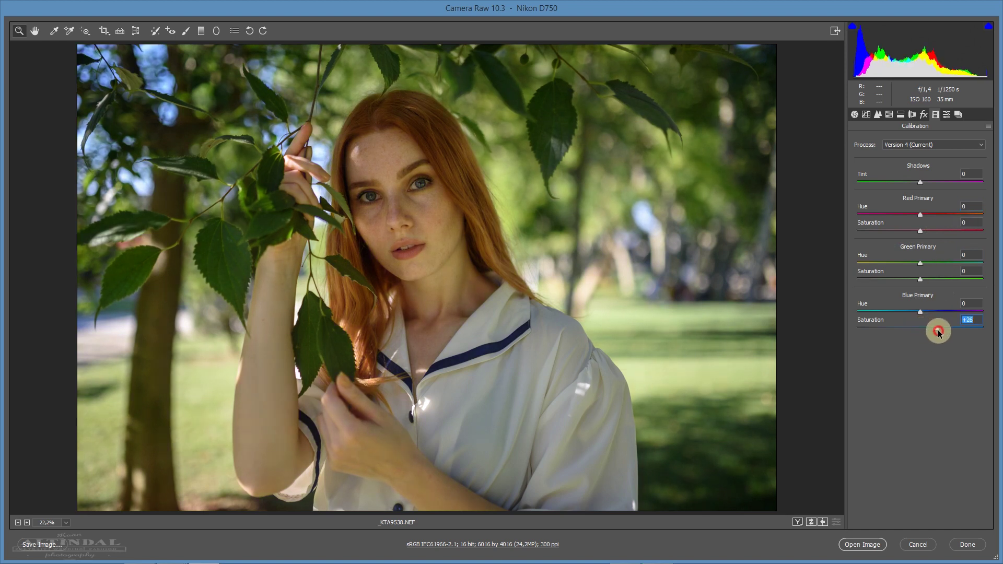
mouse_move(922, 313)
left_mouse_down()
mouse_move(931, 313)
mouse_move(912, 316)
mouse_move(926, 320)
left_mouse_up()
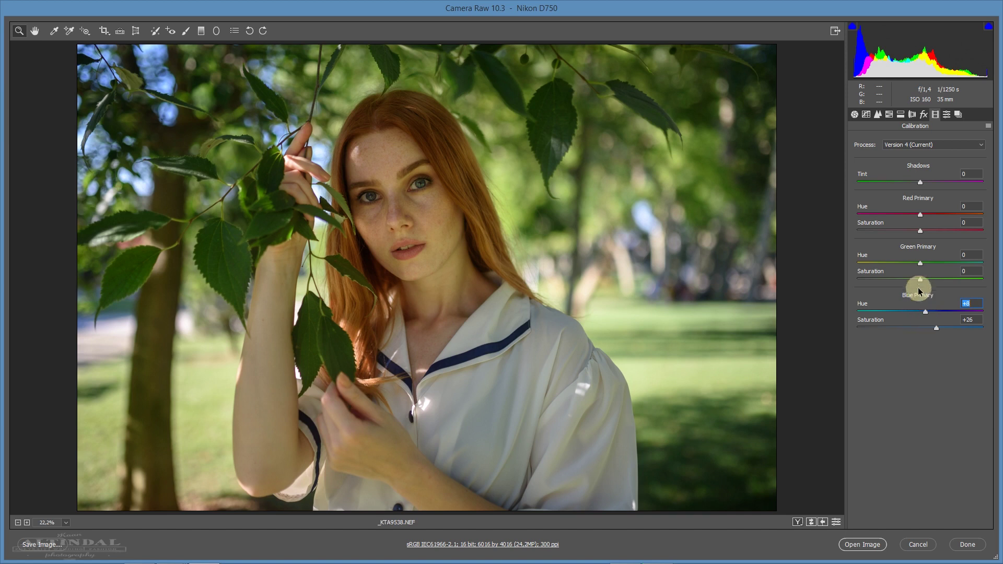
mouse_move(920, 279)
left_mouse_down()
mouse_move(934, 282)
mouse_move(931, 266)
left_mouse_up()
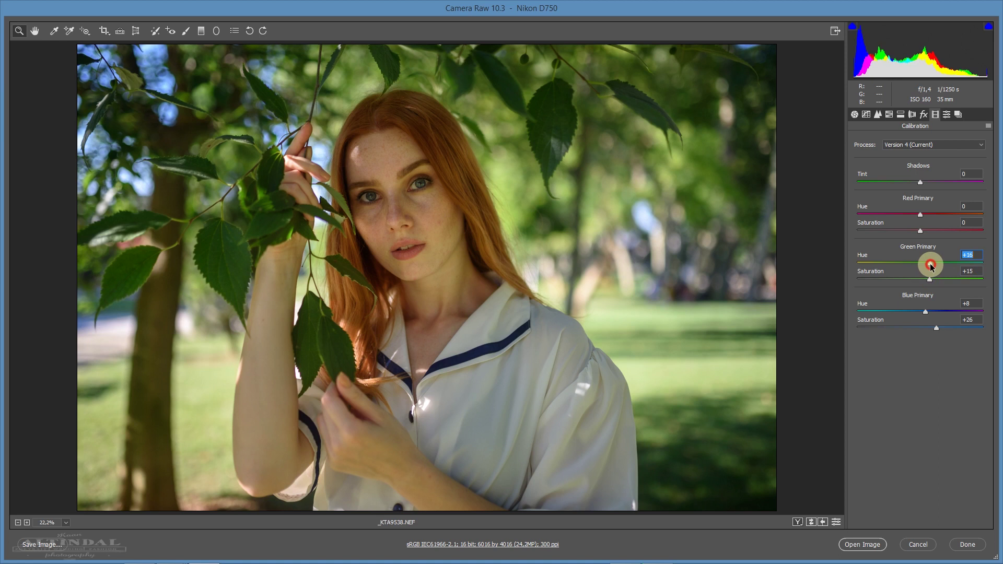
left_click_drag(931, 266, 931, 265)
Set the Red Primary to saturation -13 and hue +2, and compare the photo with and without the calibration
mouse_move(920, 231)
left_mouse_down()
mouse_move(932, 234)
mouse_move(918, 238)
left_mouse_up()
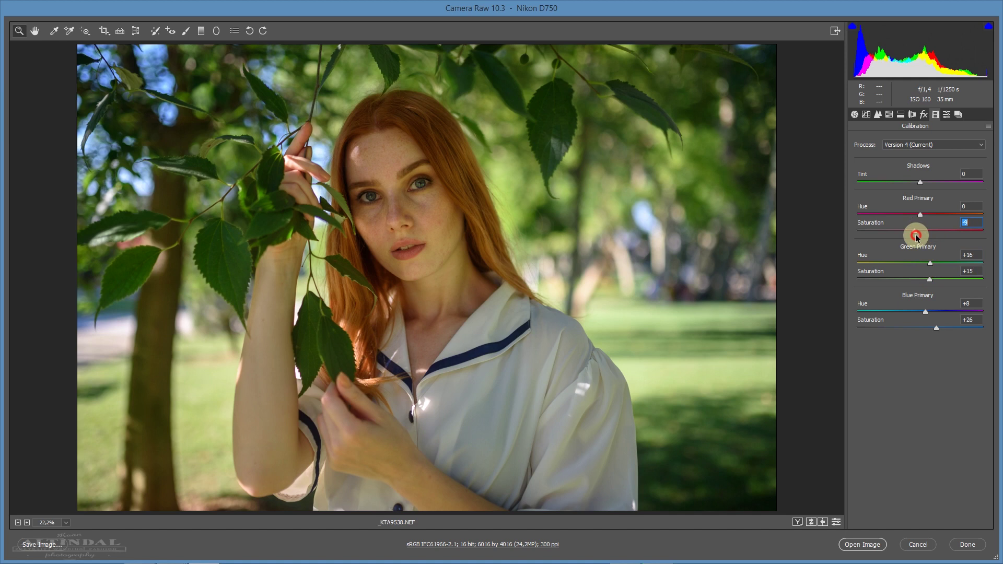
left_click_drag(916, 237, 914, 239)
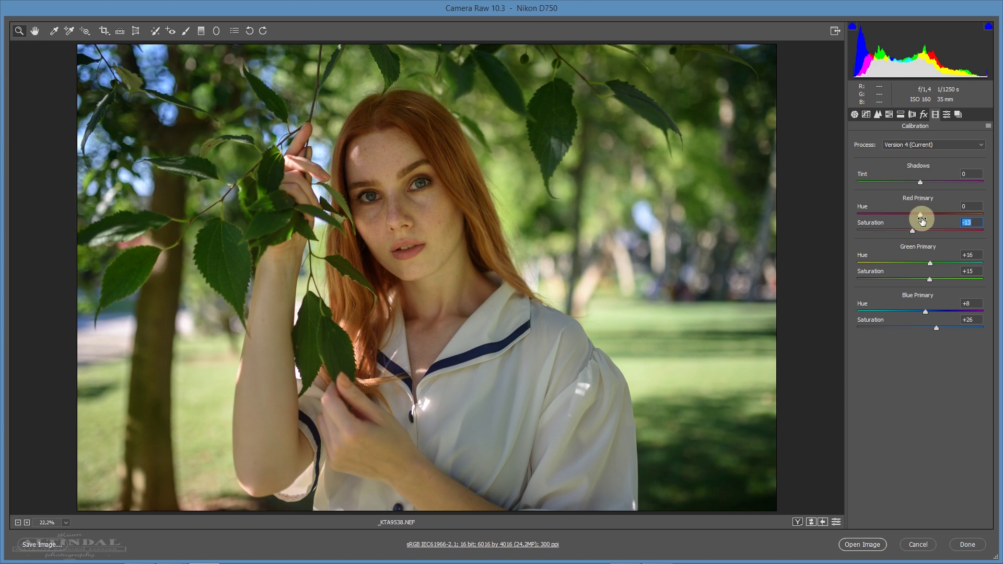
mouse_move(923, 219)
left_mouse_down()
mouse_move(935, 219)
mouse_move(912, 219)
mouse_move(924, 218)
left_mouse_up()
left_click(836, 522)
left_click(836, 522)
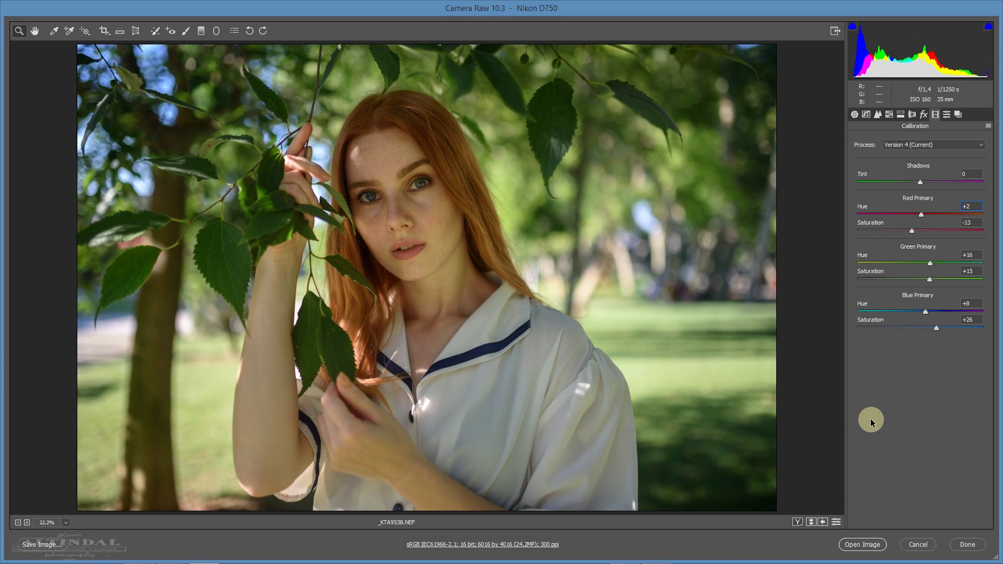
Compare the developed portrait with the original in before/after views, including a close-up of the face, and return to the single fitted view
left_click(855, 115)
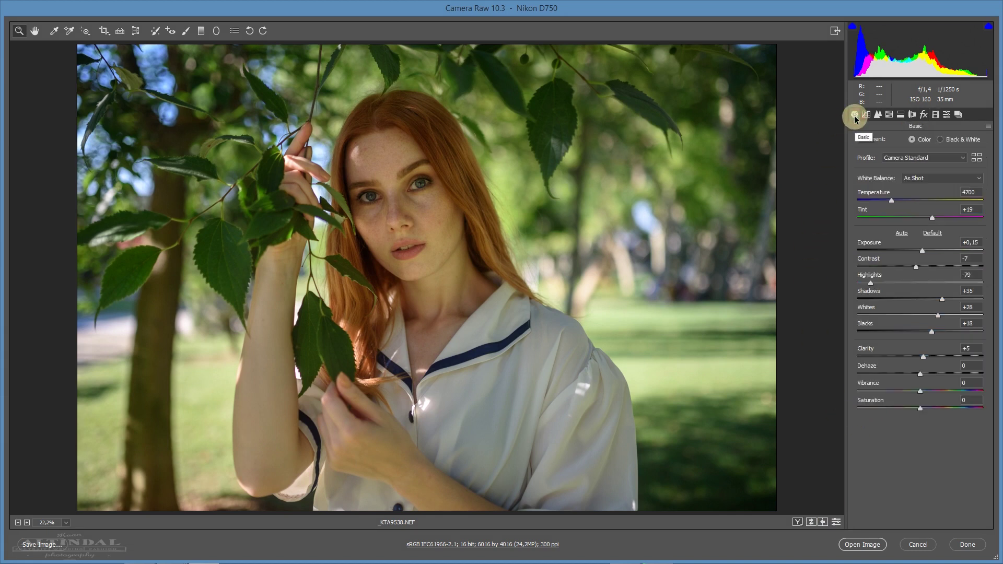
left_click(798, 522)
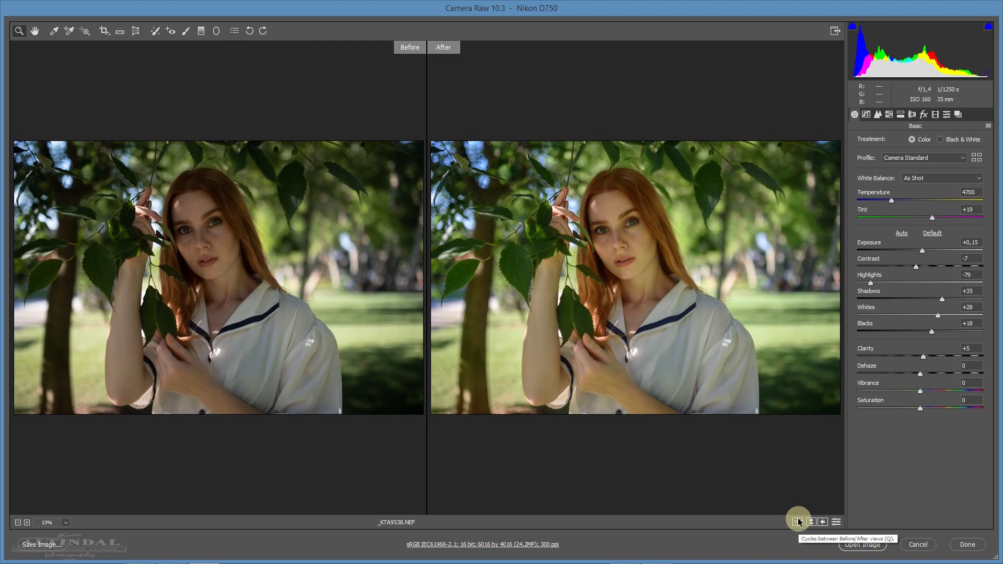
left_click(798, 521)
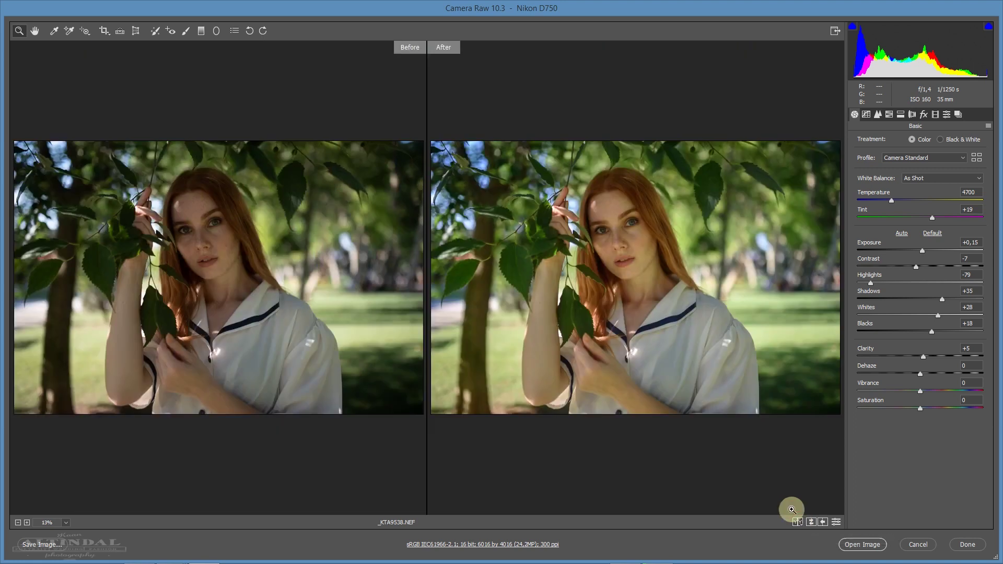
left_click_drag(511, 179, 719, 347)
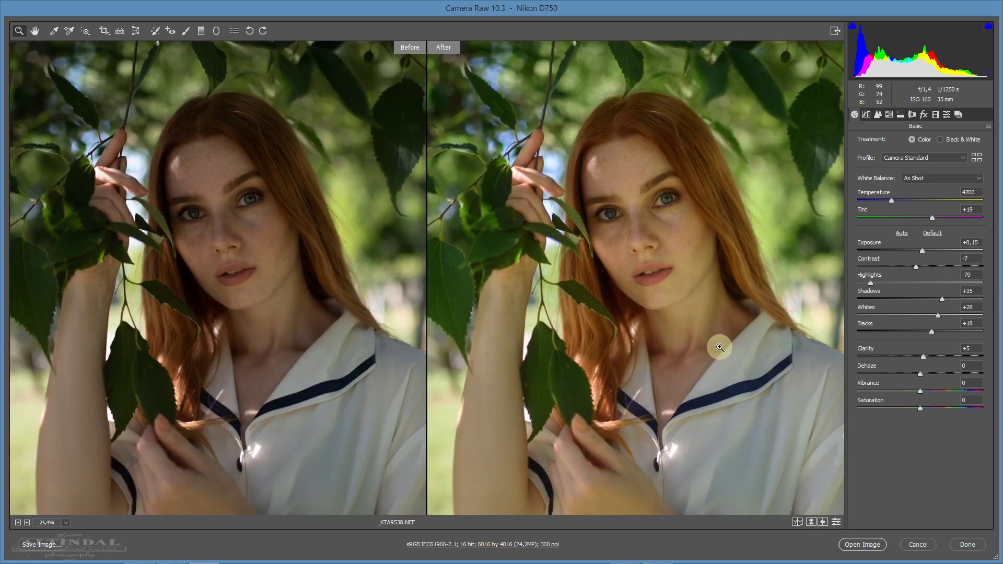
left_click(799, 523)
left_click(801, 524)
left_click(800, 523)
left_click(800, 524)
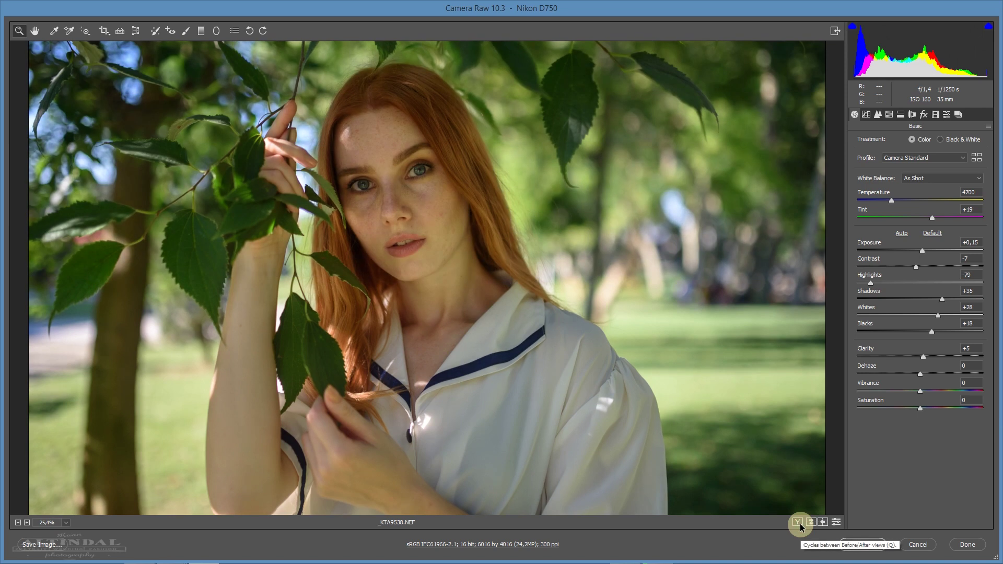
right_click(684, 344)
left_click(716, 404)
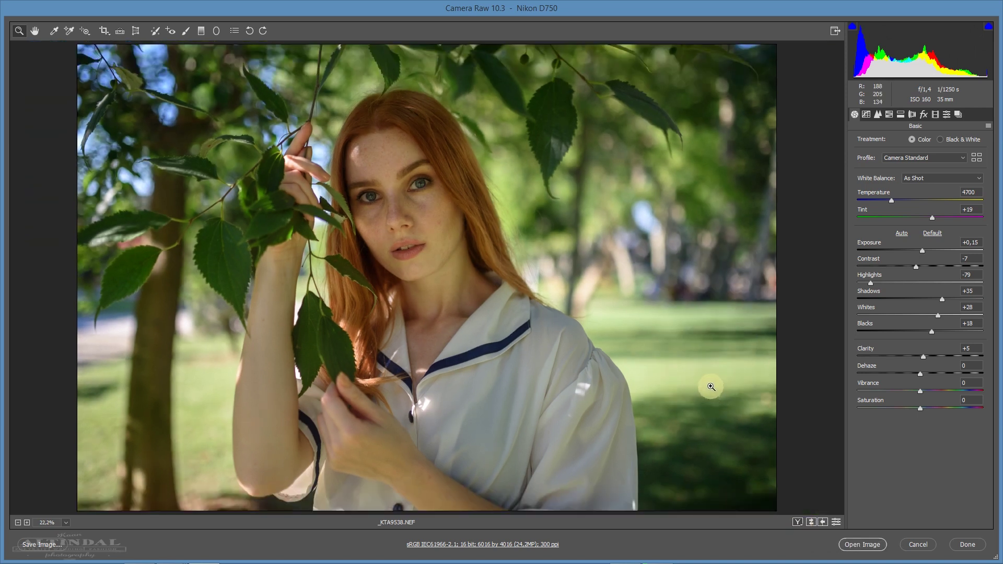
Open the developed photo in Photoshop, duplicate the Background layer and activate the Move tool
left_click(869, 543)
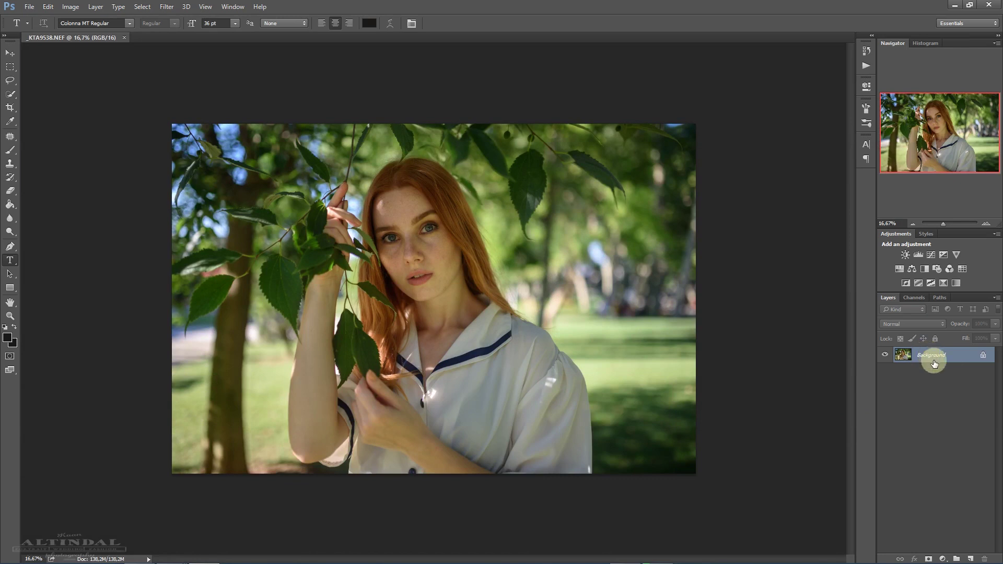
left_click_drag(928, 357, 970, 558)
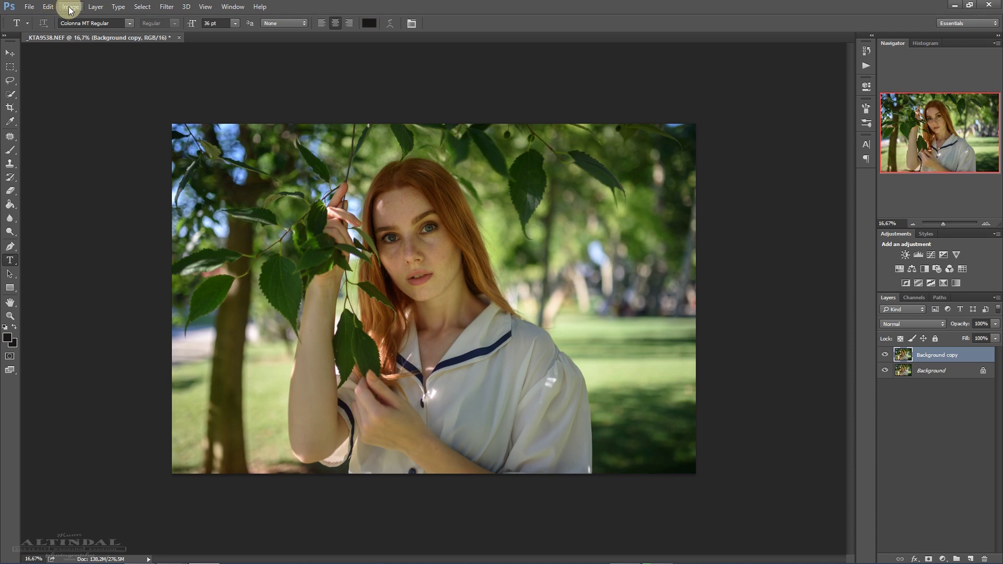
left_click(14, 57)
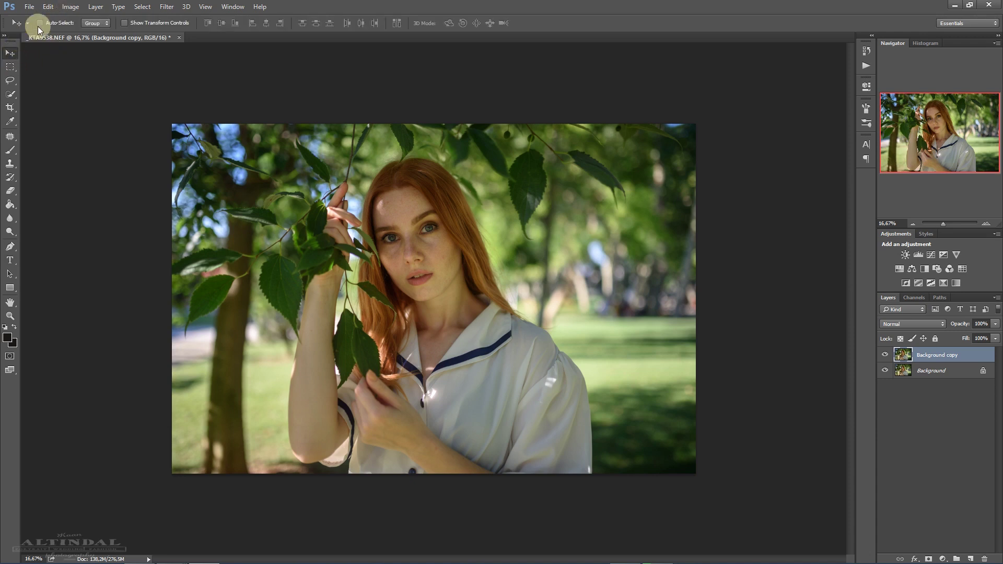
Convert the image to Lab Color mode without flattening its layers
left_click(71, 6)
mouse_move(94, 21)
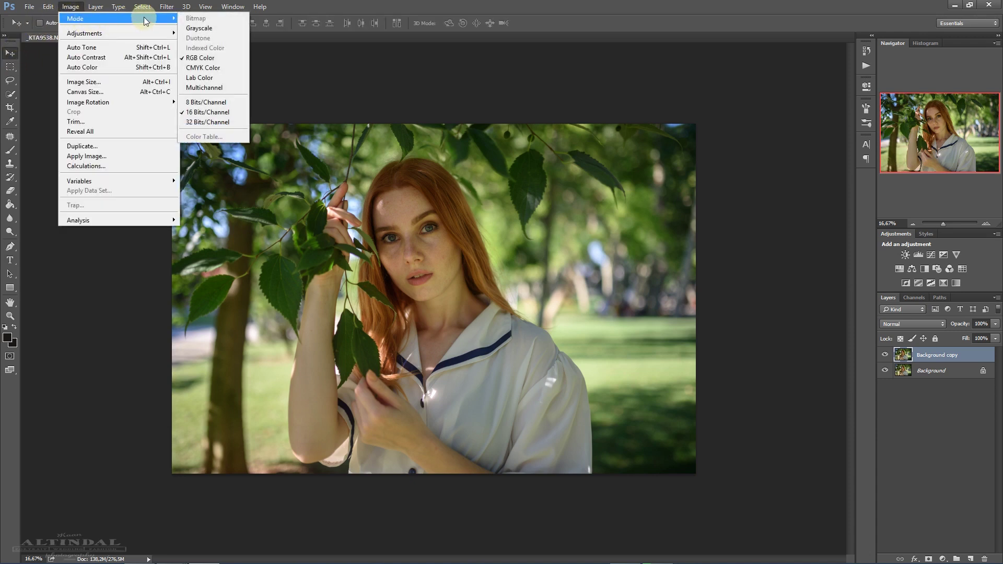
left_click(207, 79)
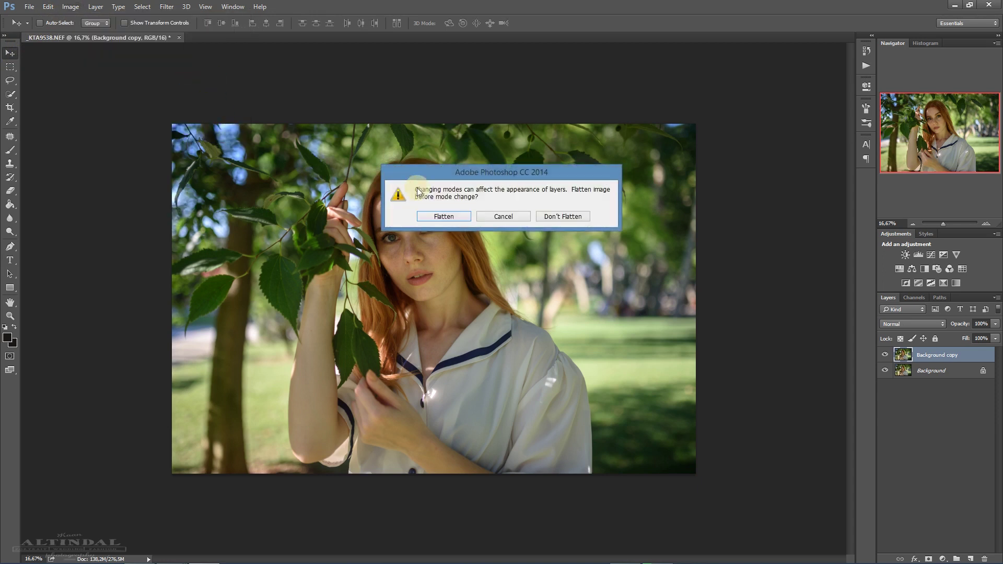
left_click(569, 217)
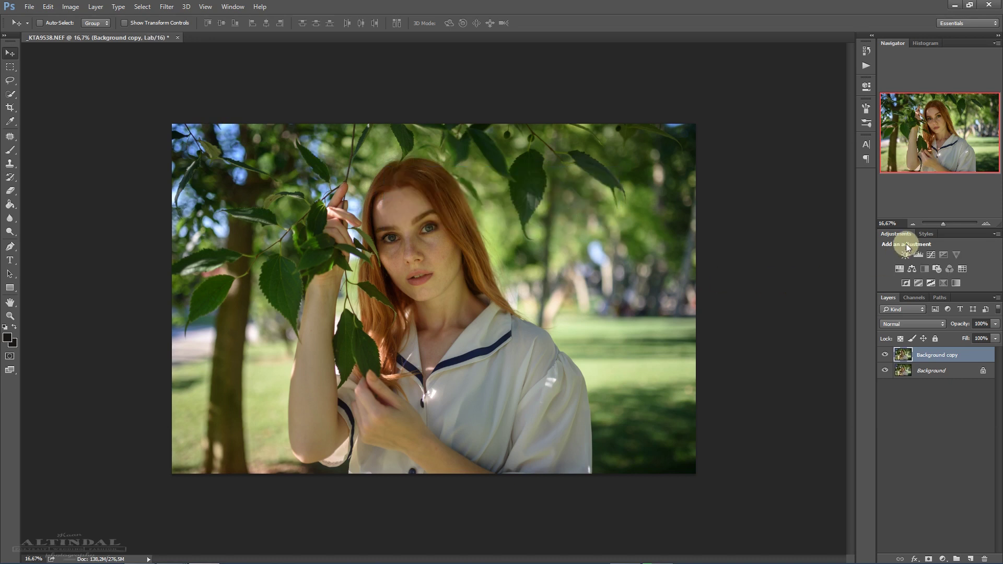
left_click(932, 259)
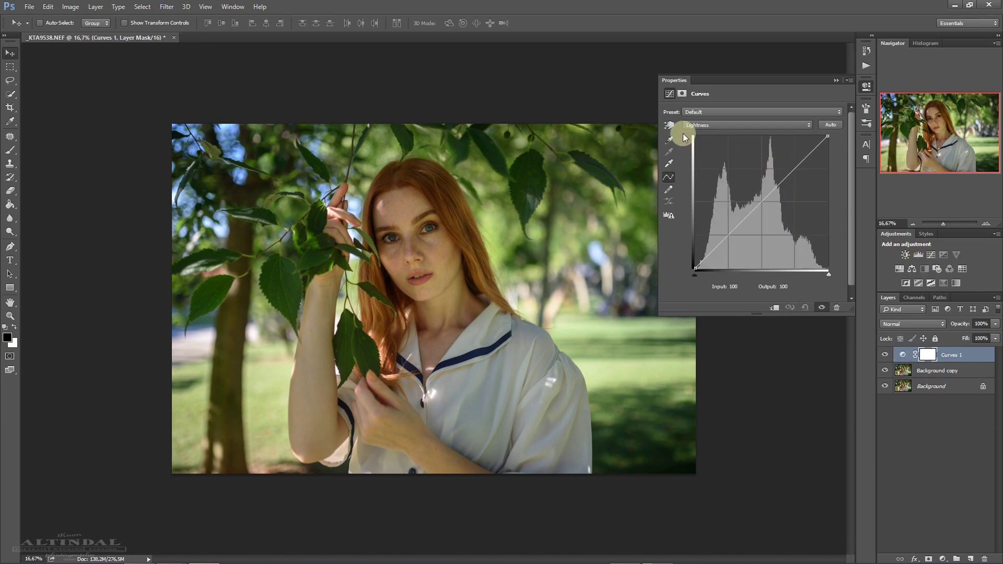
left_click(712, 127)
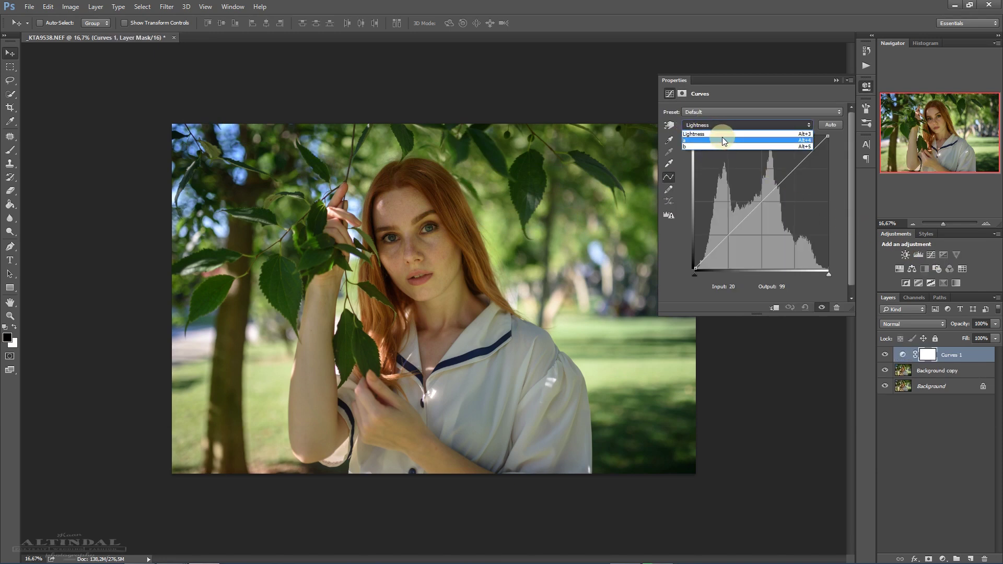
left_click(836, 80)
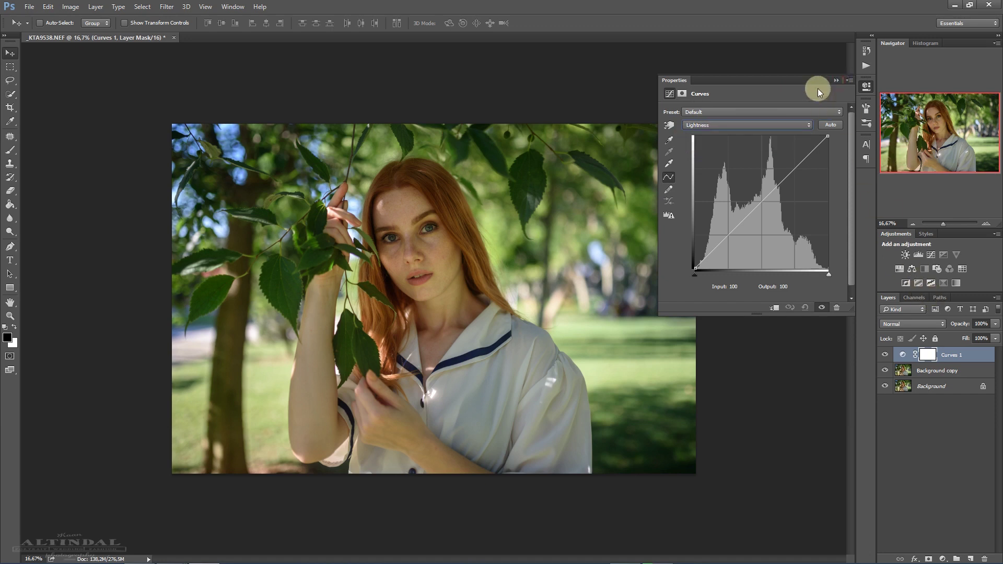
left_click(836, 80)
left_click_drag(955, 360, 985, 559)
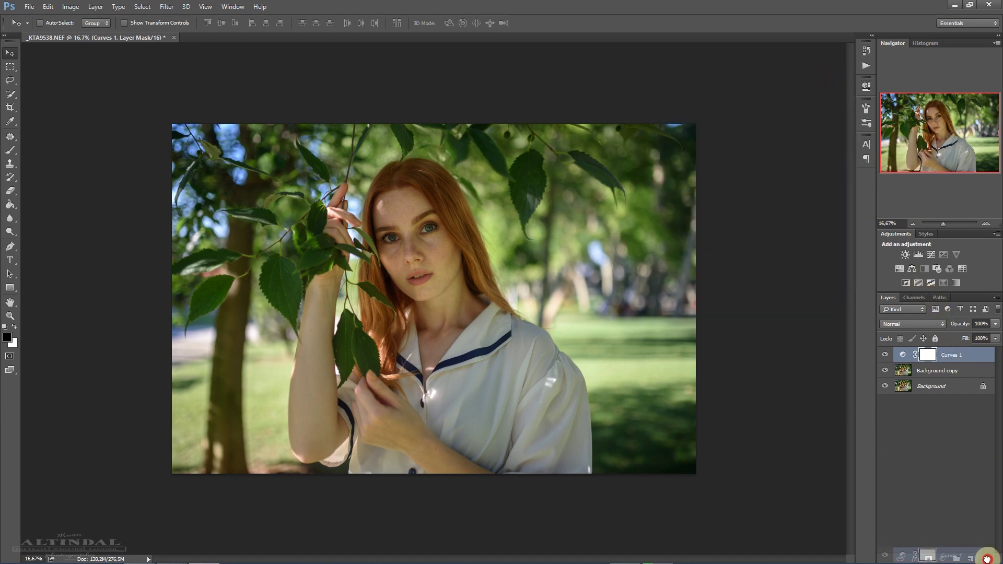
Copy the entire a channel into the b channel of the duplicated layer and return to the Lab composite
left_click(916, 297)
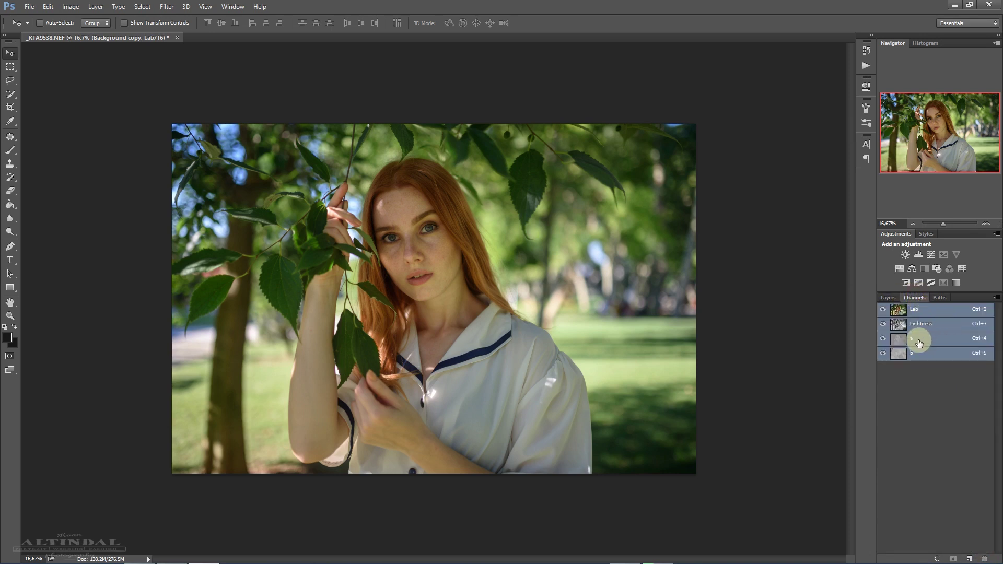
left_click(919, 341)
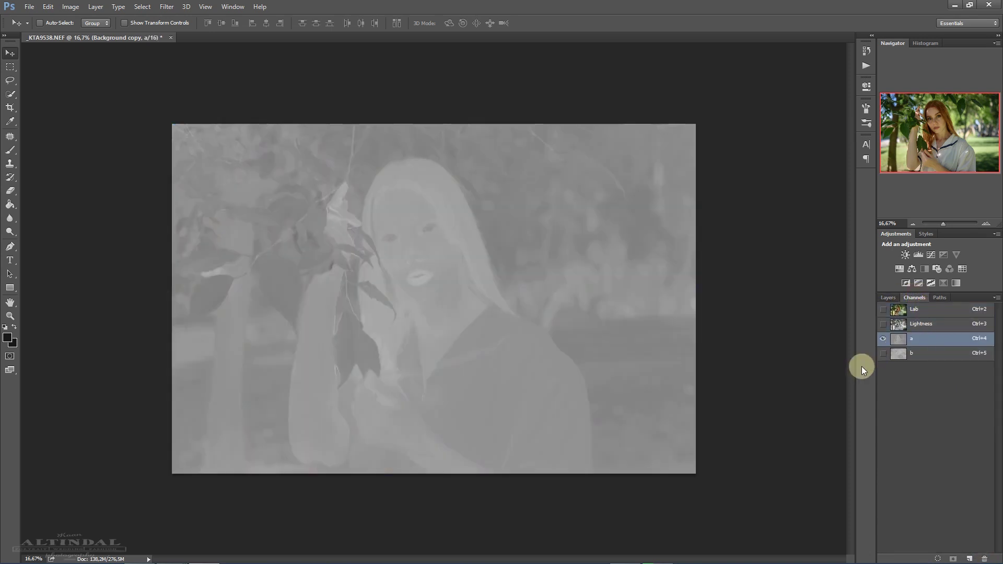
key("ctrl+a")
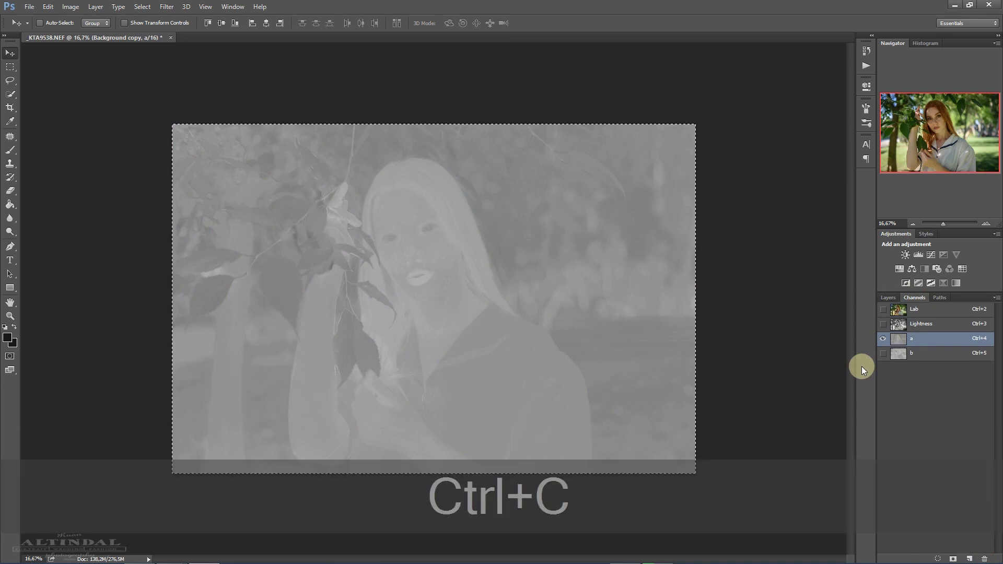
left_click(920, 355)
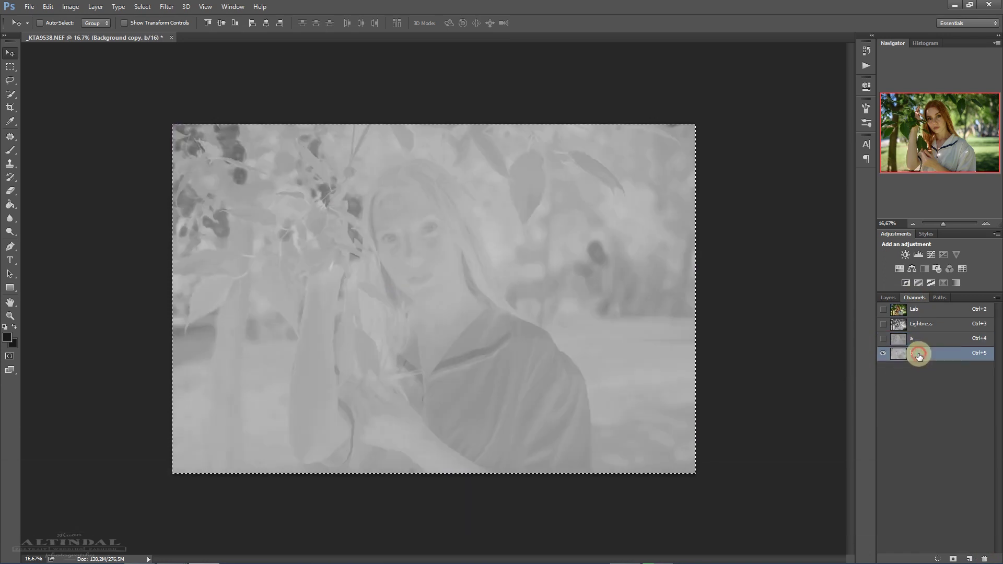
key("ctrl+v")
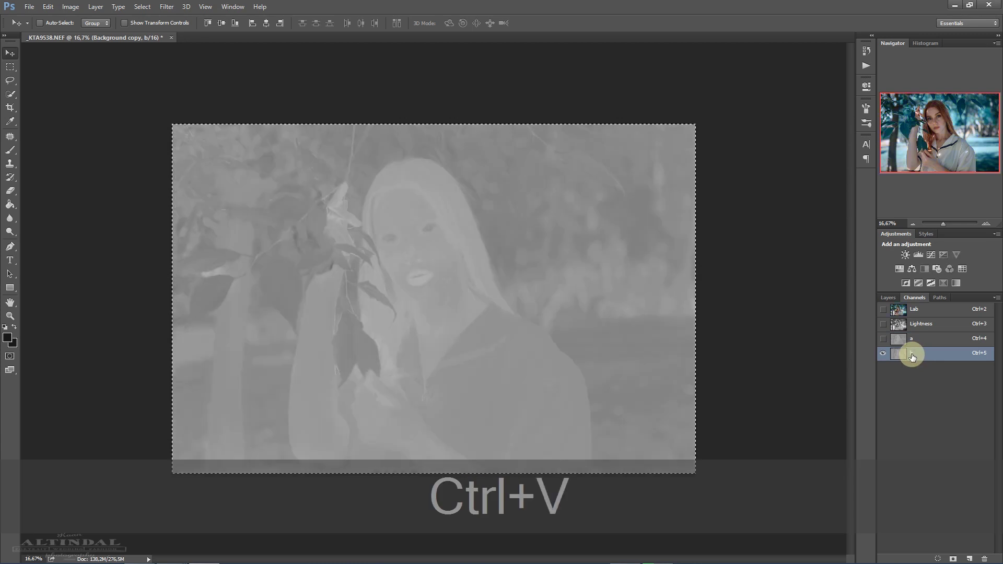
left_click(916, 315)
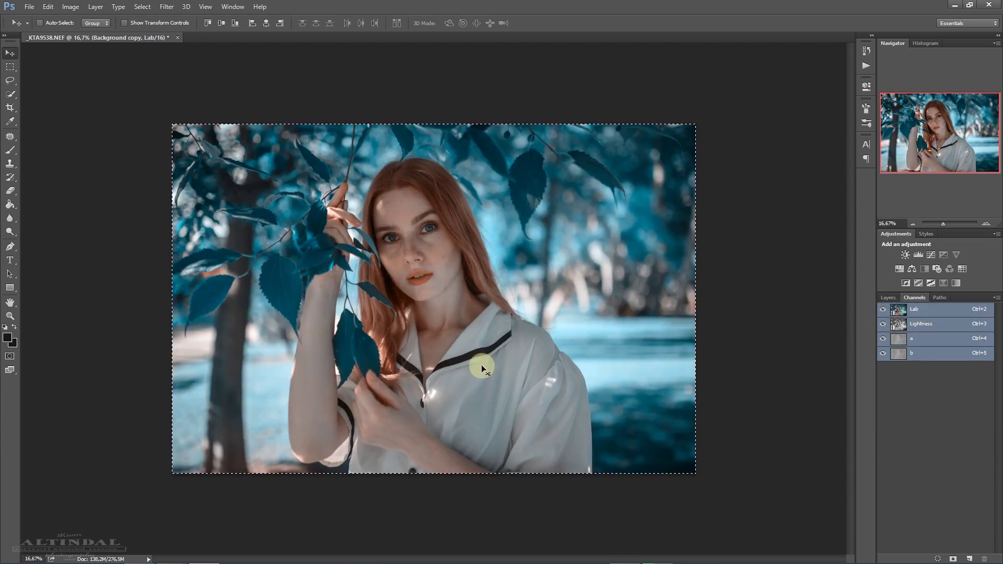
Rename the duplicated layer as Lab Color and deselect the whole-image selection
left_click(886, 298)
left_click(944, 358)
double_click(936, 356)
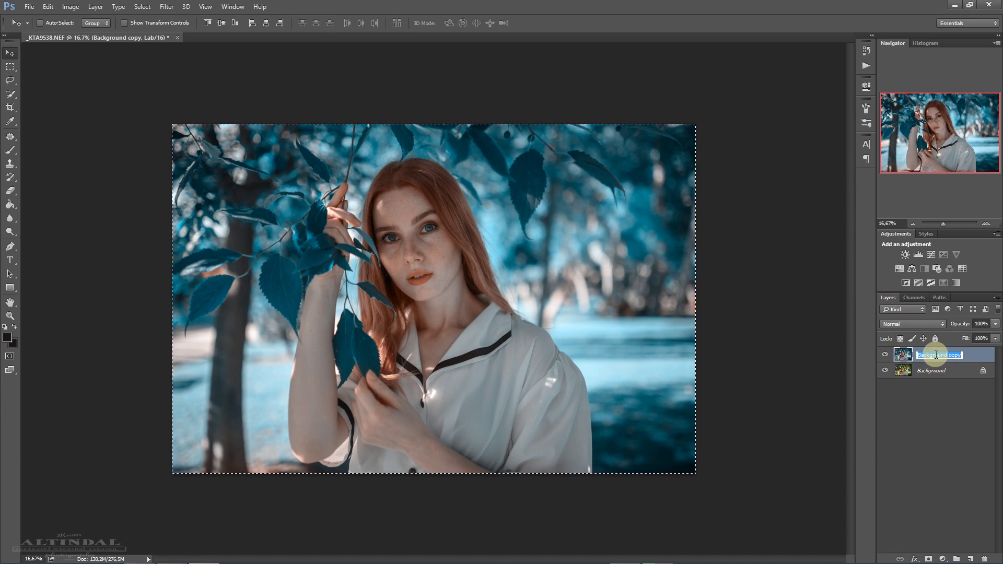
type("Lab")
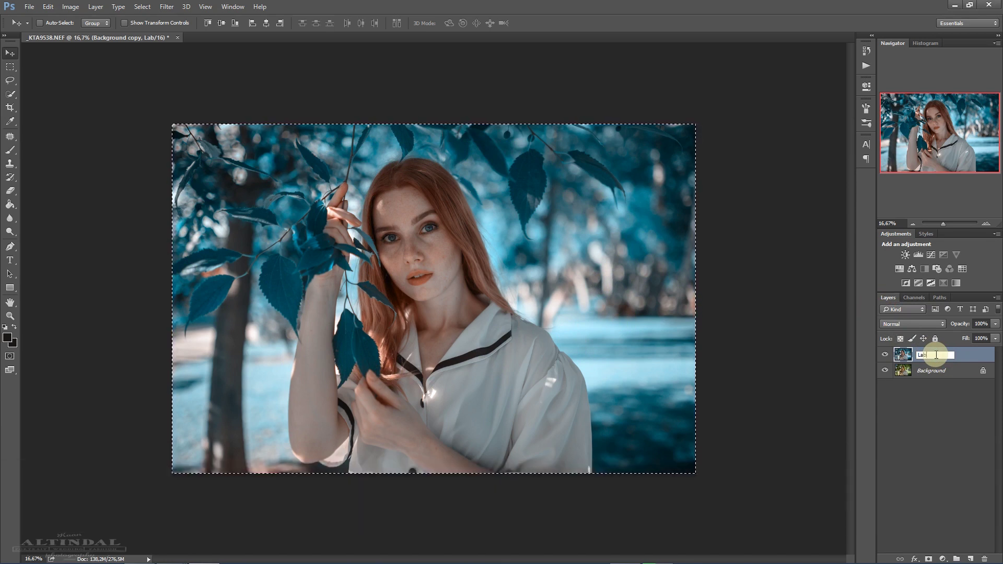
type(" Color")
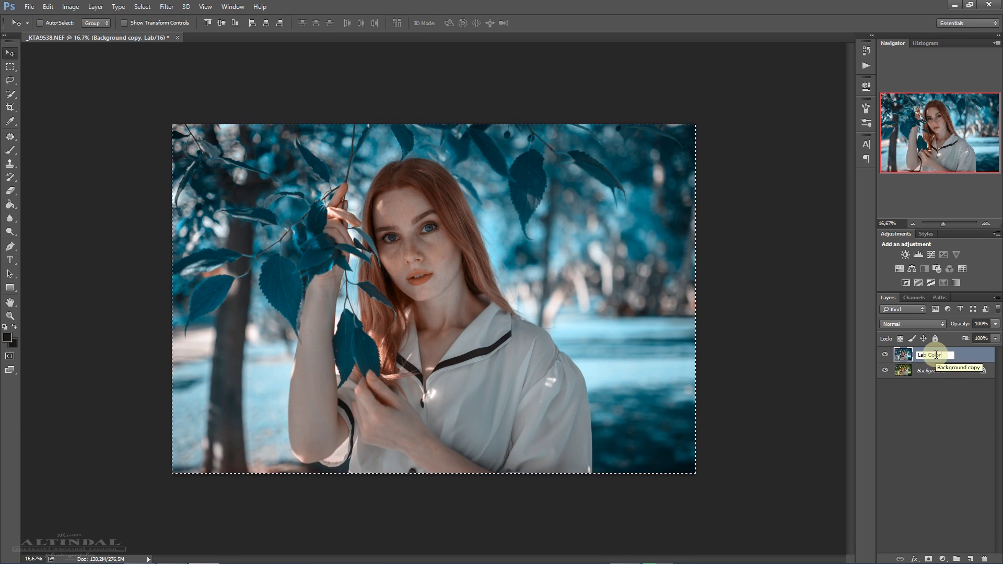
key("Return")
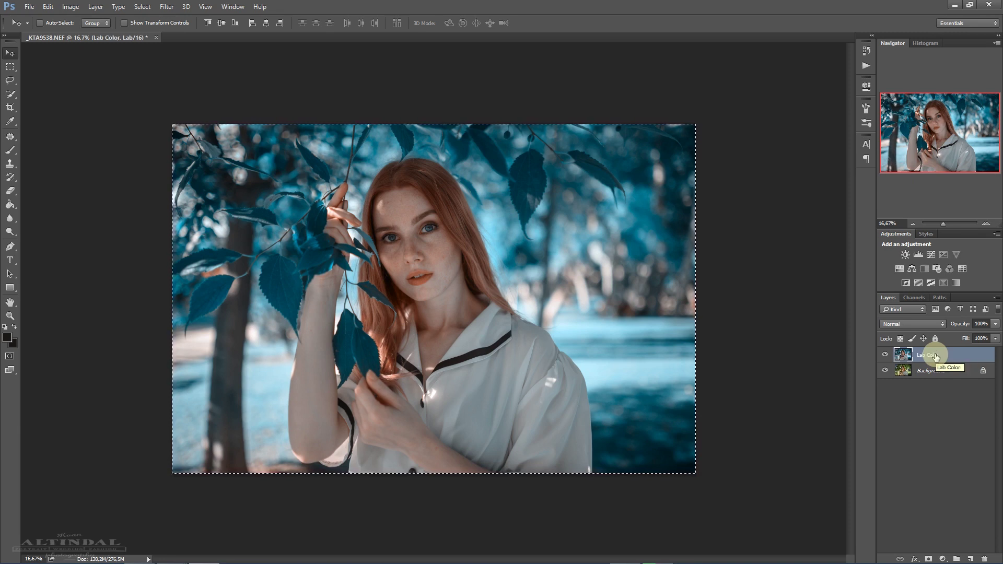
key("ctrl+d")
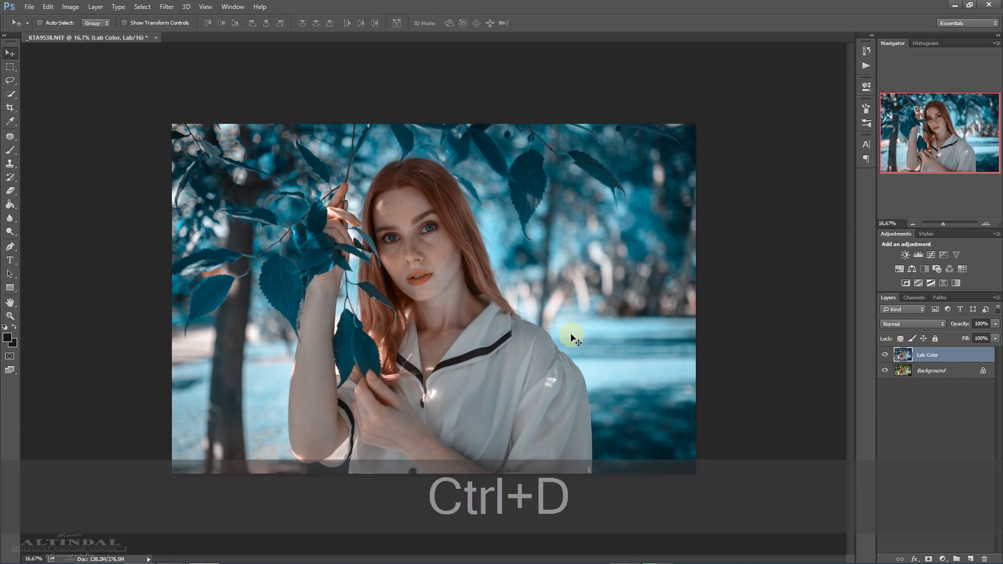
Toggle the Lab Color layer's visibility to compare the blue-toned effect with the original colors
left_click(885, 355)
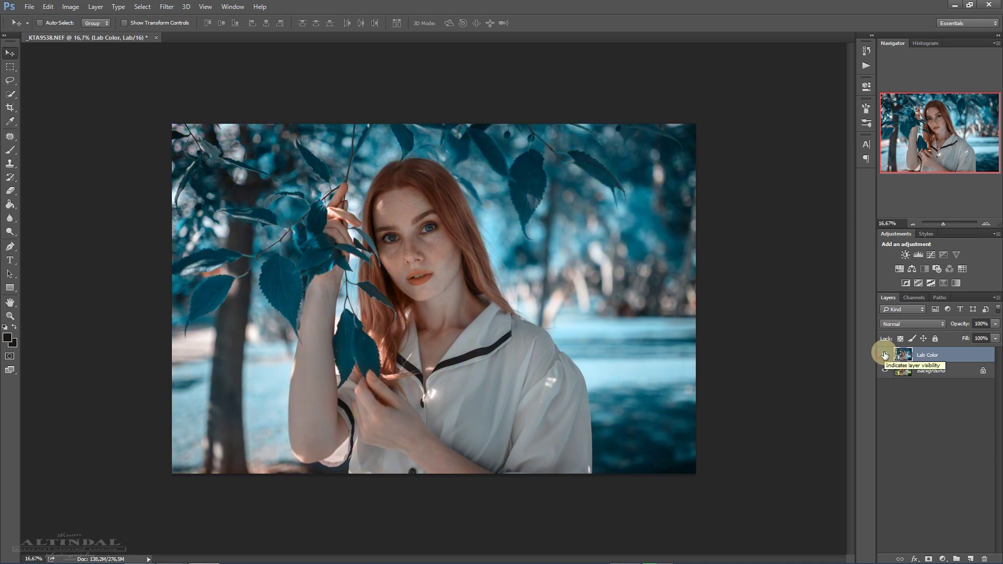
left_click(884, 355)
left_click(885, 355)
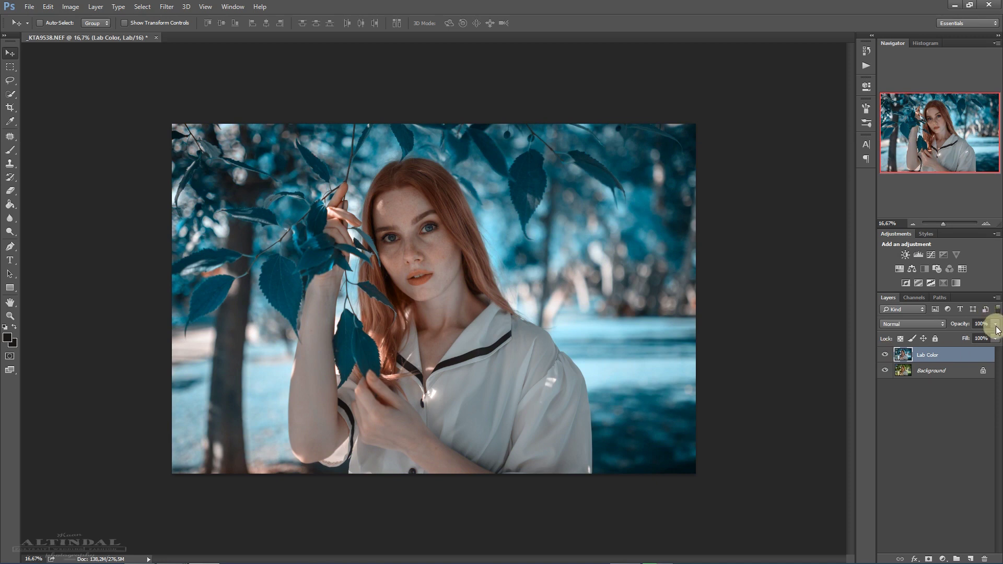
Reduce the Lab Color layer's opacity to 50% and check the softened color effect
left_click(970, 334)
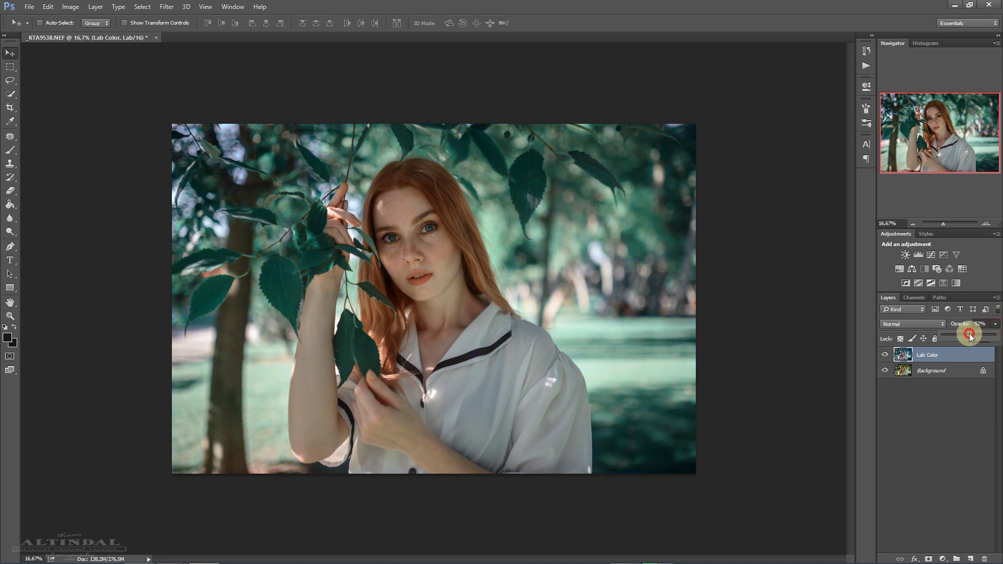
left_click_drag(967, 334, 969, 334)
left_click(886, 355)
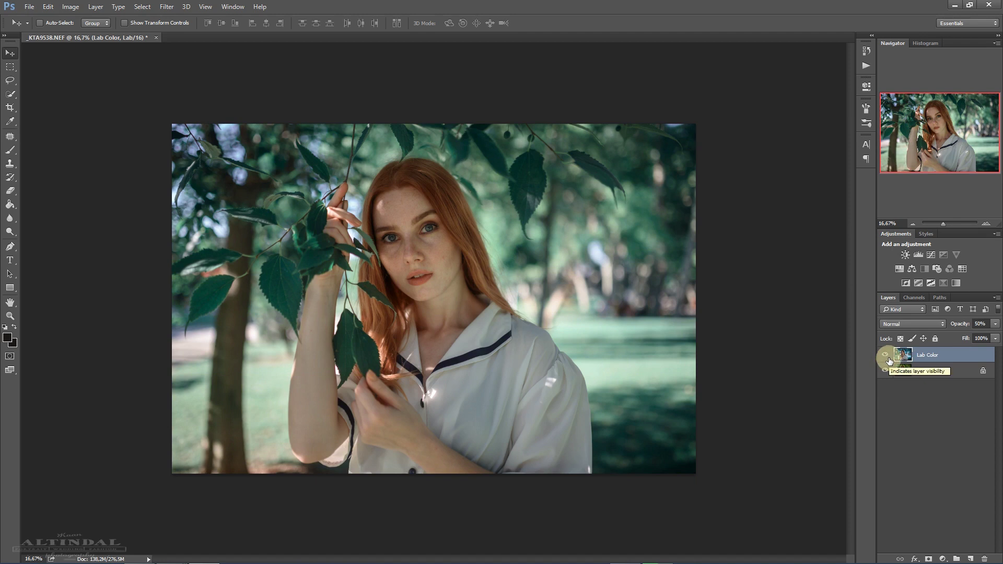
Add a Curves adjustment layer above the Lab Color layer, try bending its Lightness curve and reset it
left_click(931, 255)
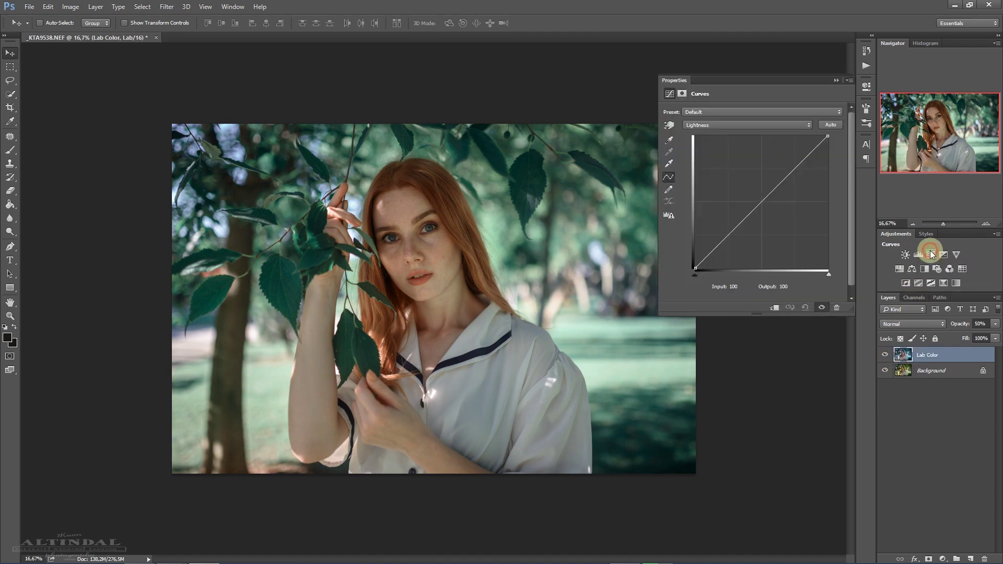
left_click_drag(726, 233, 730, 242)
left_click(805, 307)
Try lowering the a and b channel curves in turn, resetting the adjustment after each trial
left_click(719, 128)
left_click(706, 141)
left_click_drag(738, 219, 745, 235)
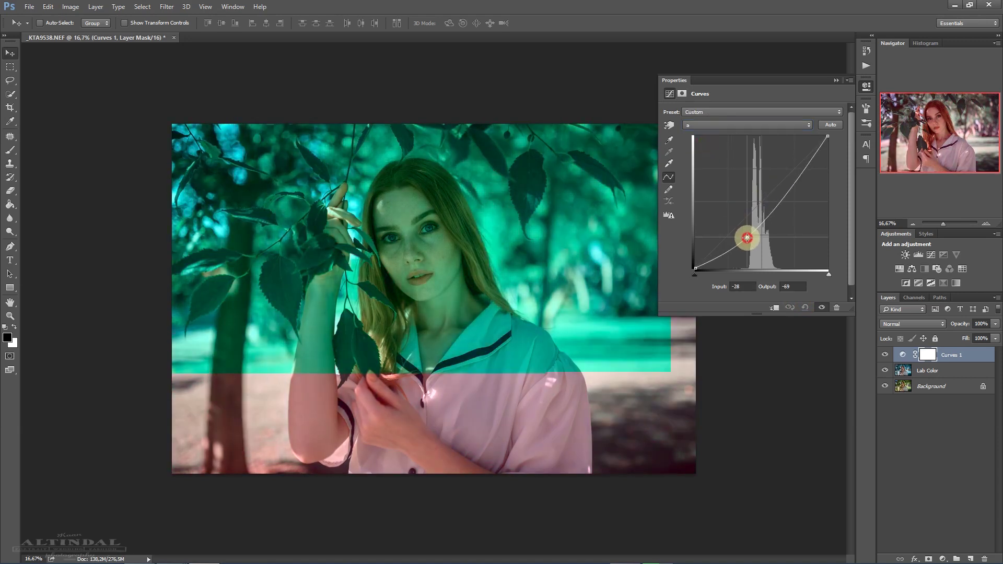
left_click(805, 308)
left_click(710, 123)
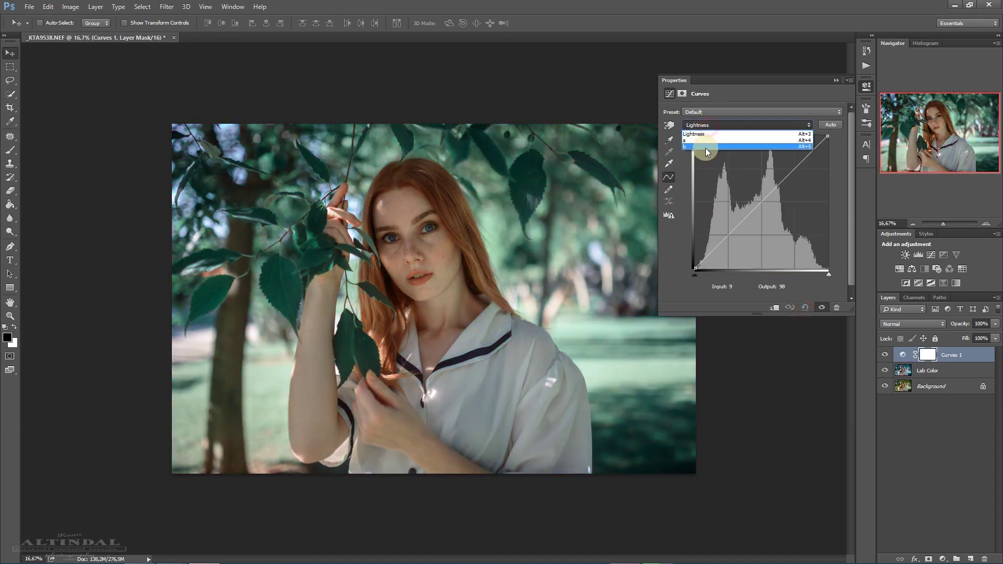
left_click(705, 148)
mouse_move(735, 225)
left_mouse_down()
mouse_move(727, 223)
mouse_move(737, 236)
mouse_move(726, 231)
mouse_move(742, 232)
left_mouse_up()
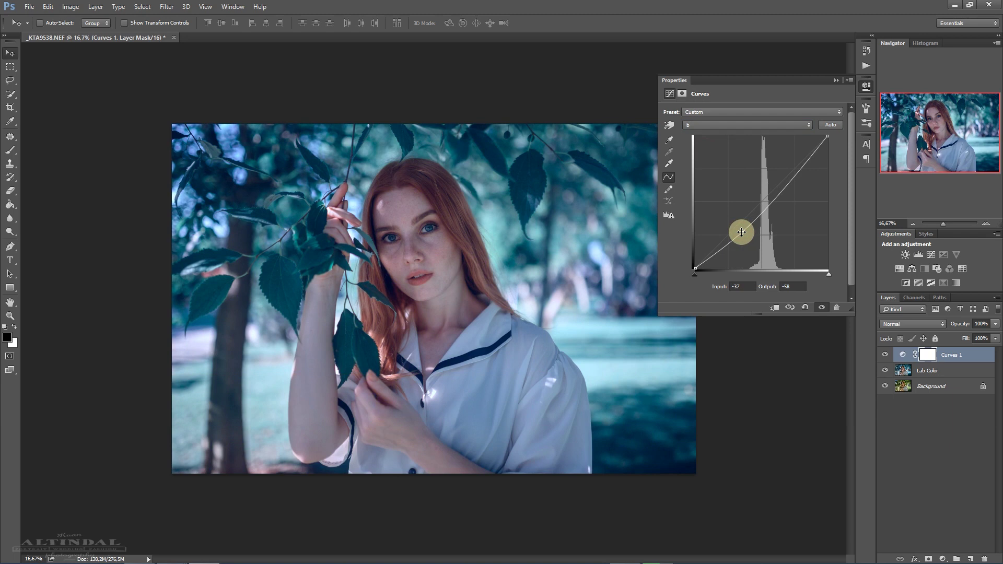
left_click(806, 308)
Shape the b channel curve with an anchor near its center, a raised lower point, and an upper point at input 57, output 83
left_click(698, 126)
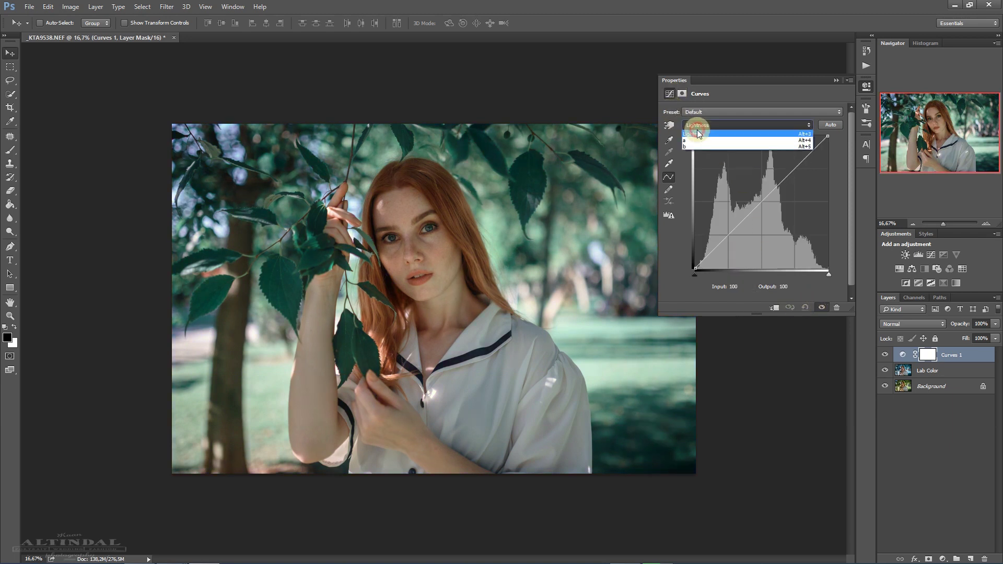
left_click(695, 146)
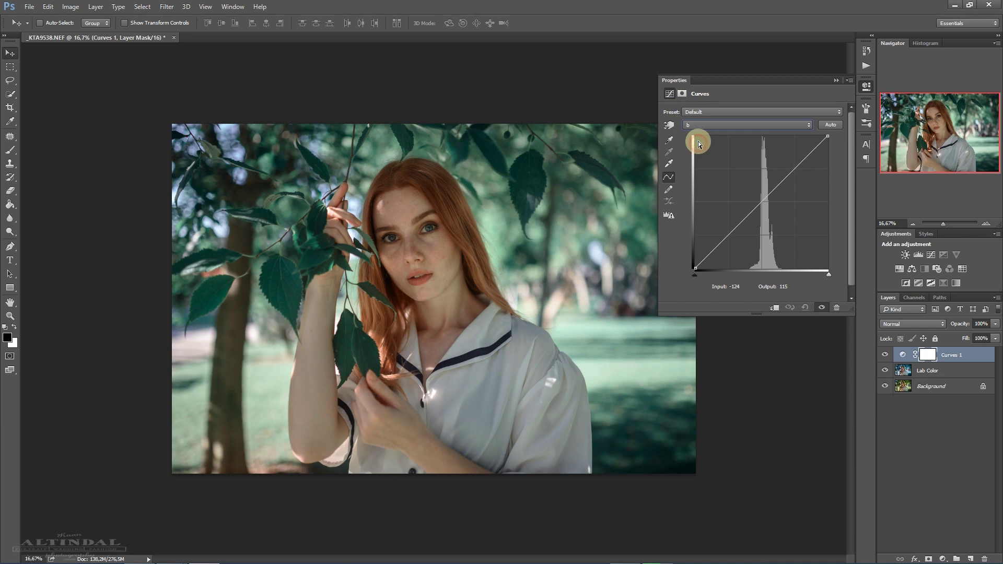
left_click(761, 203)
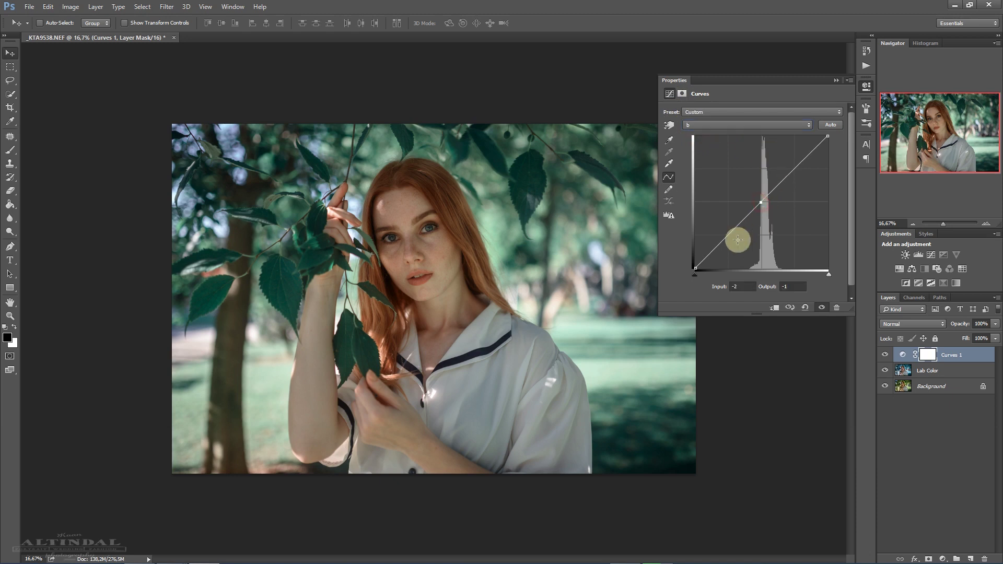
mouse_move(721, 241)
left_mouse_down()
mouse_move(735, 242)
mouse_move(713, 214)
mouse_move(706, 220)
mouse_move(710, 206)
mouse_move(717, 224)
left_mouse_up()
left_click_drag(802, 173, 793, 159)
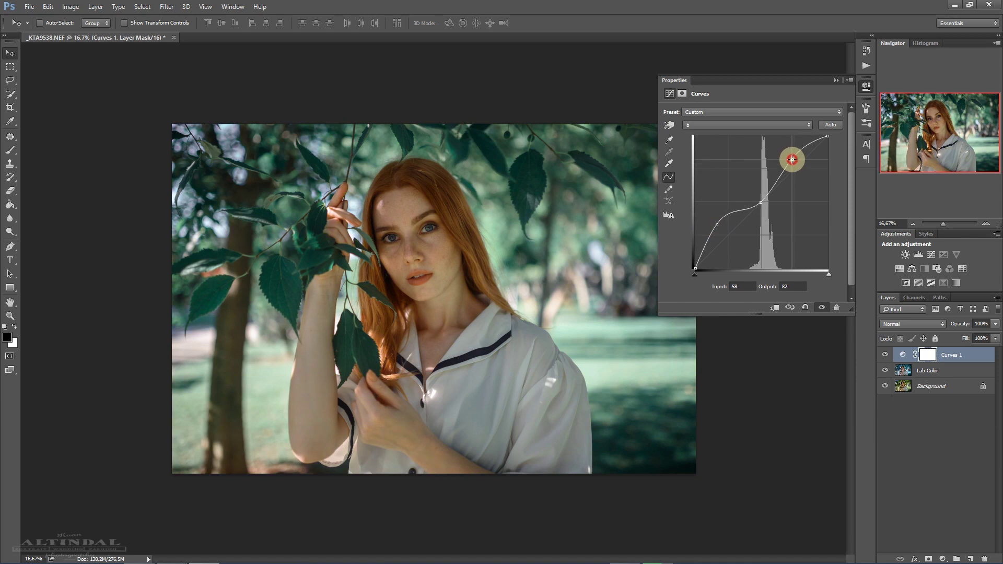
left_click_drag(793, 159, 792, 159)
Toggle the Curves adjustment's visibility to compare the portrait with and without it
left_click(823, 308)
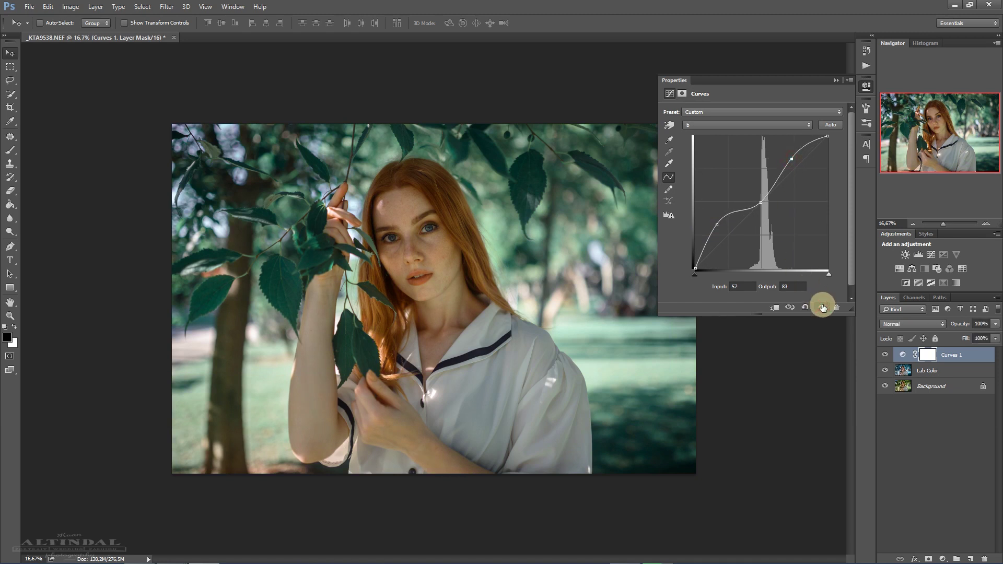
left_click(823, 308)
left_click(823, 307)
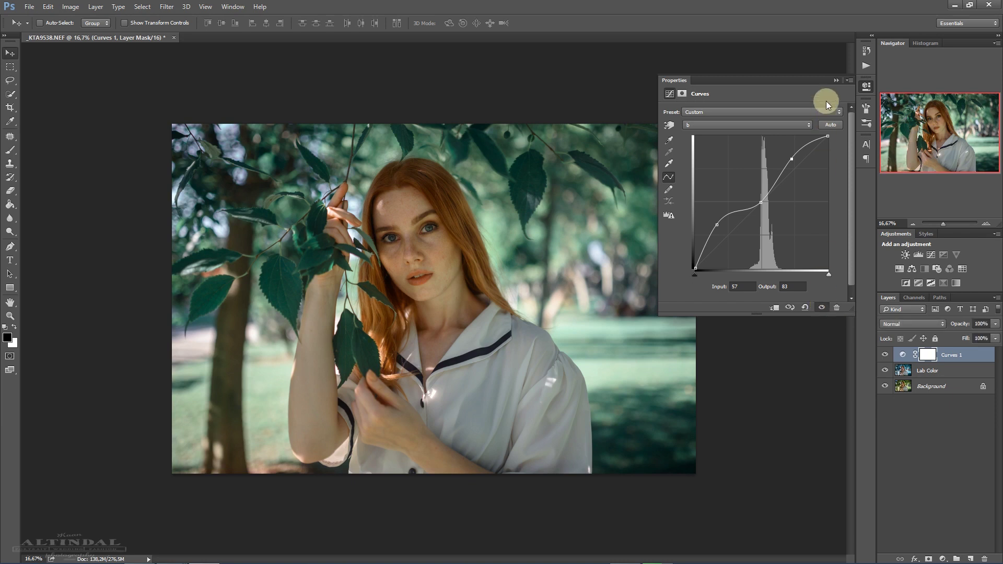
Close the curve settings and reduce the Curves 1 layer's opacity to 40%
left_click(836, 81)
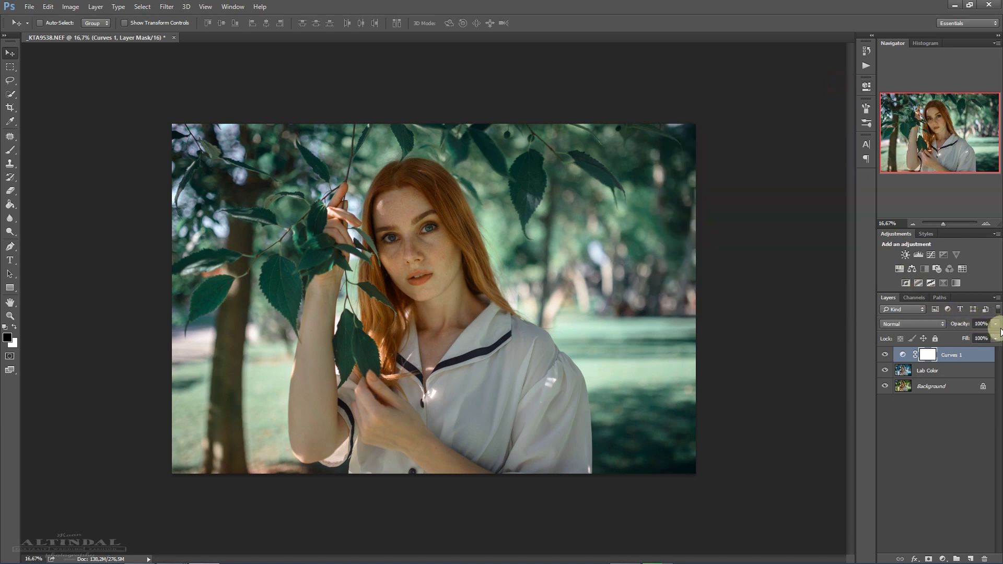
left_click(995, 325)
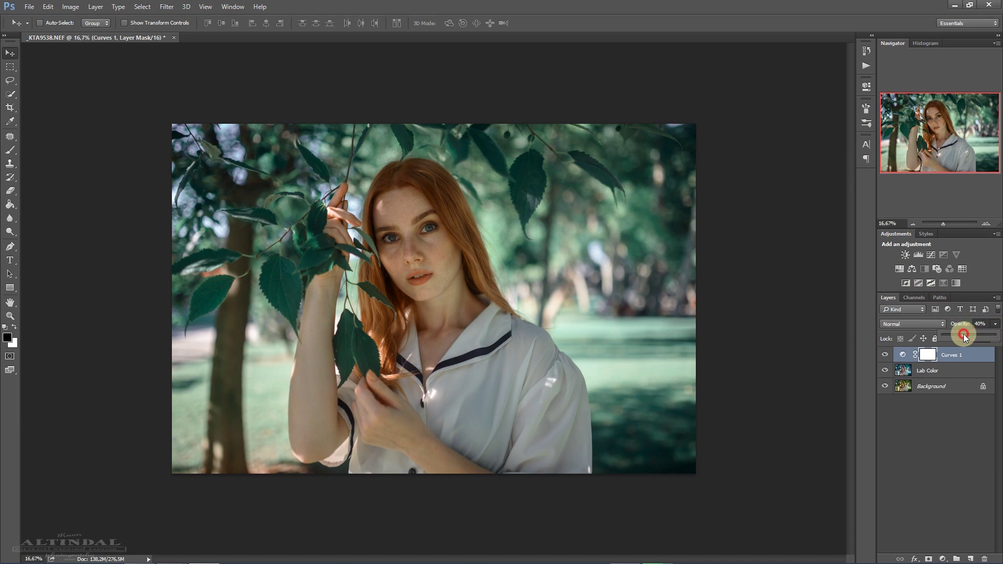
left_click(884, 352)
Inspect the skin tones of the face up close and in the full view with the Curves 1 layer off and on
scroll(408, 241, "up", 2)
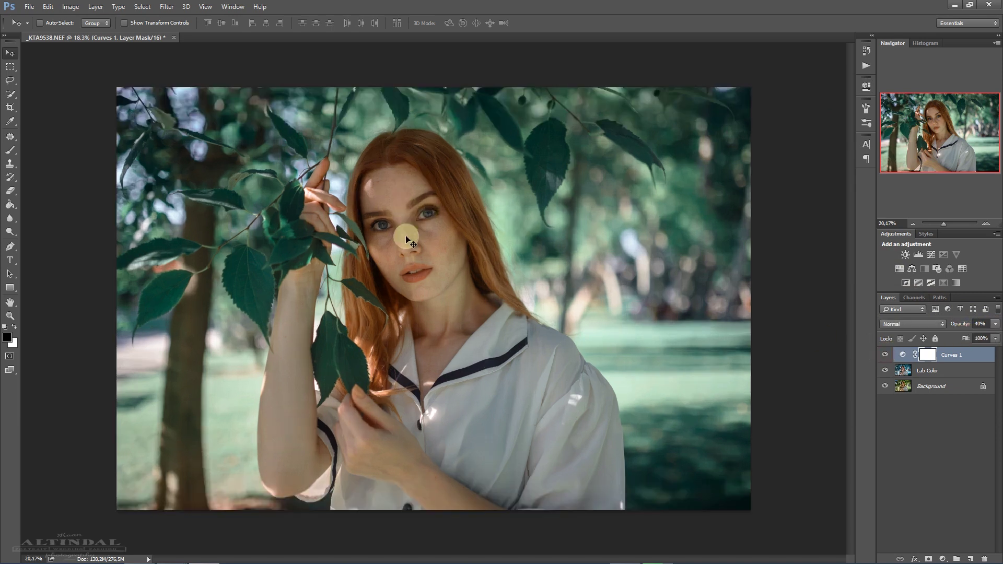
scroll(407, 239, "up", 10)
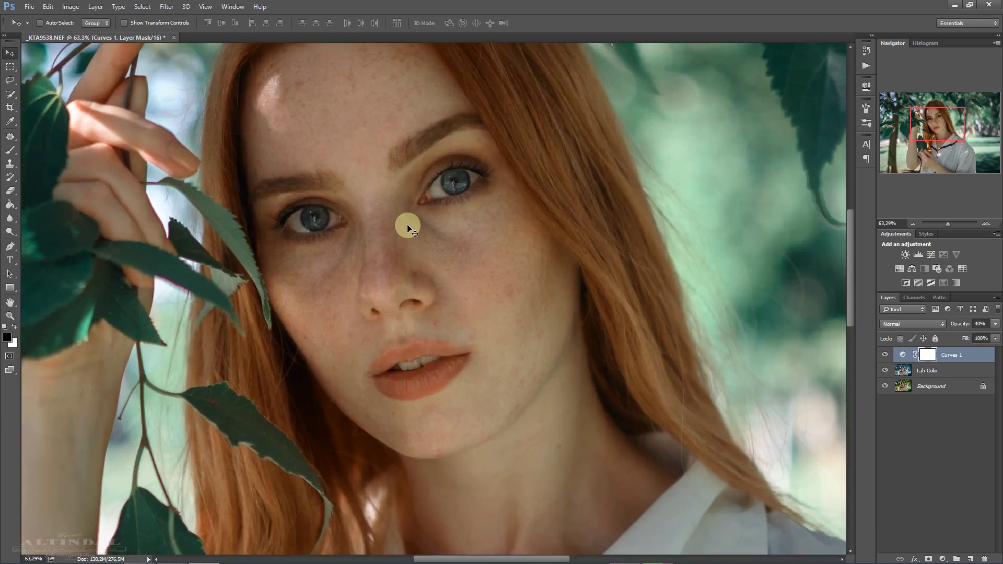
scroll(407, 230, "up", 2)
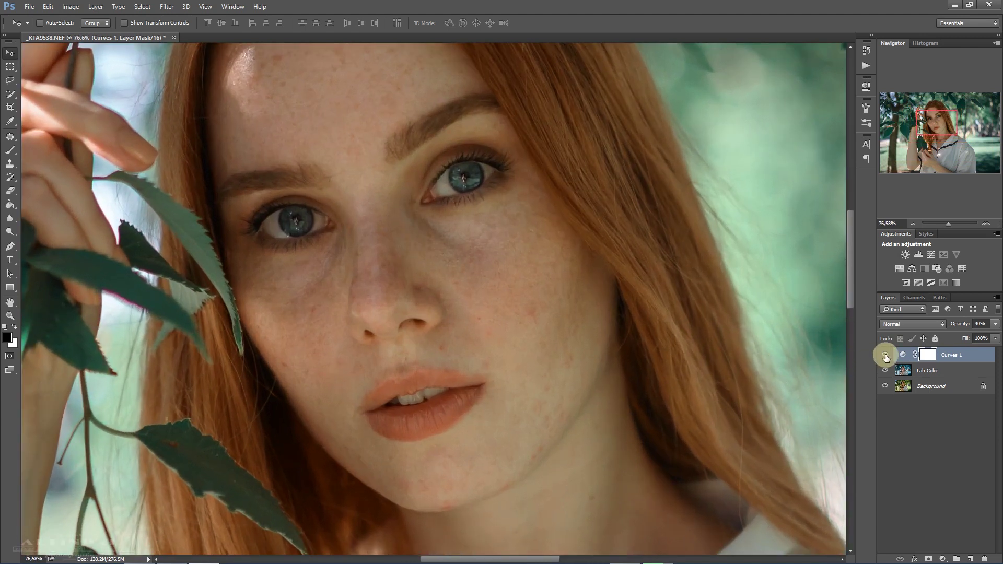
left_click(885, 356)
left_click(885, 355)
scroll(487, 369, "down", 4)
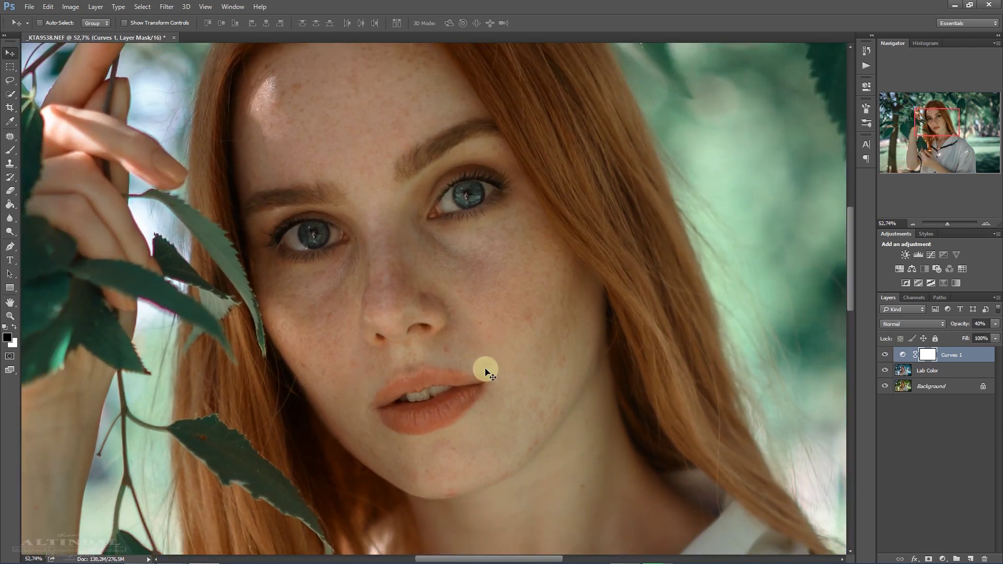
scroll(487, 369, "down", 11)
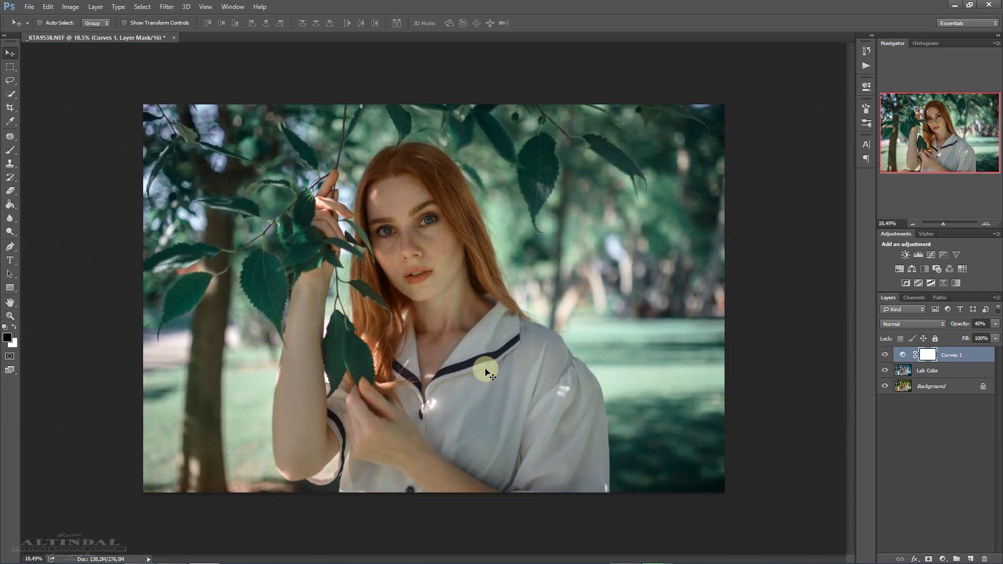
scroll(444, 270, "up", 1)
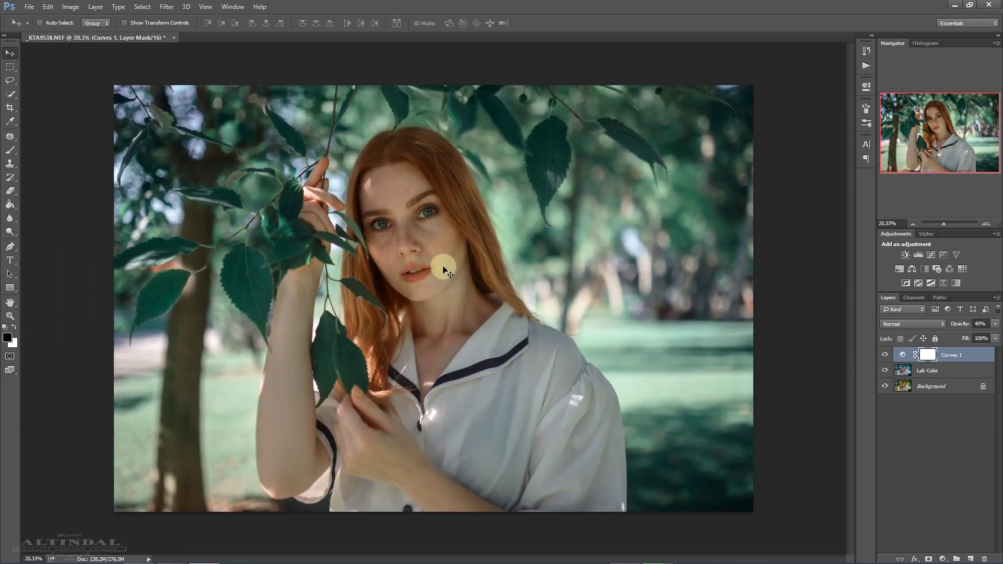
scroll(444, 270, "down", 1)
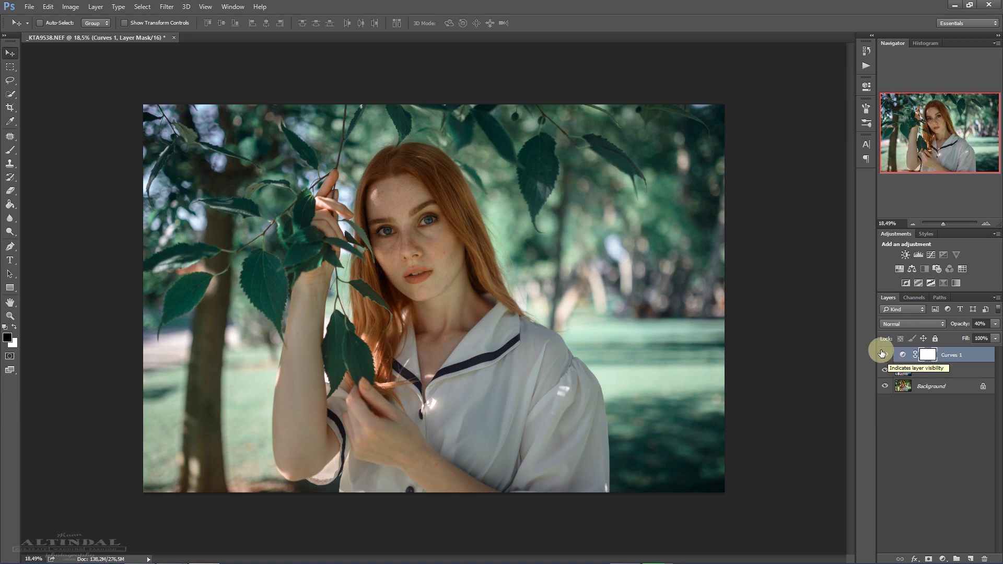
Merge the Curves 1 layer down into Lab Color and convert the image to RGB Color mode without flattening its layers
key("ctrl+e")
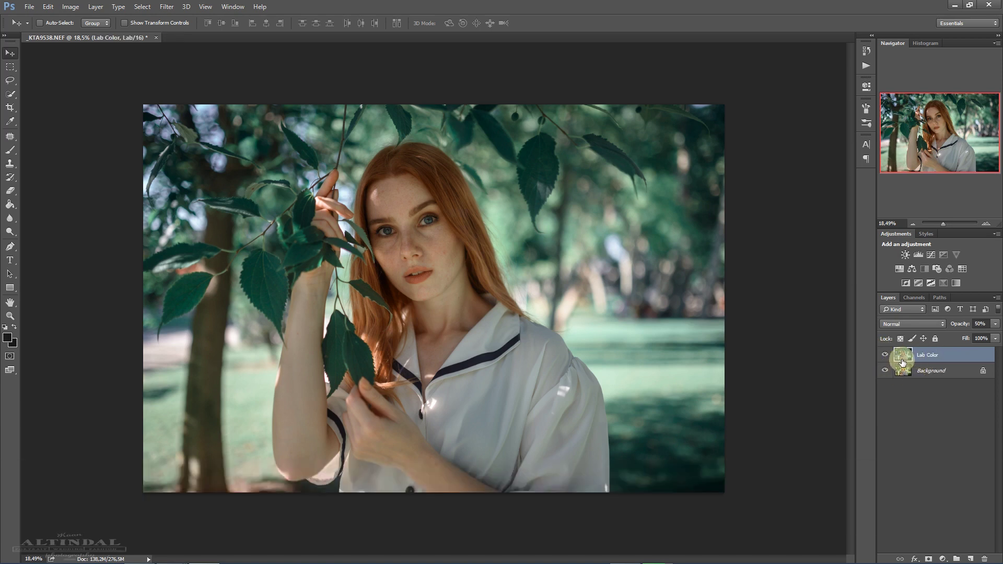
left_click(71, 7)
mouse_move(173, 18)
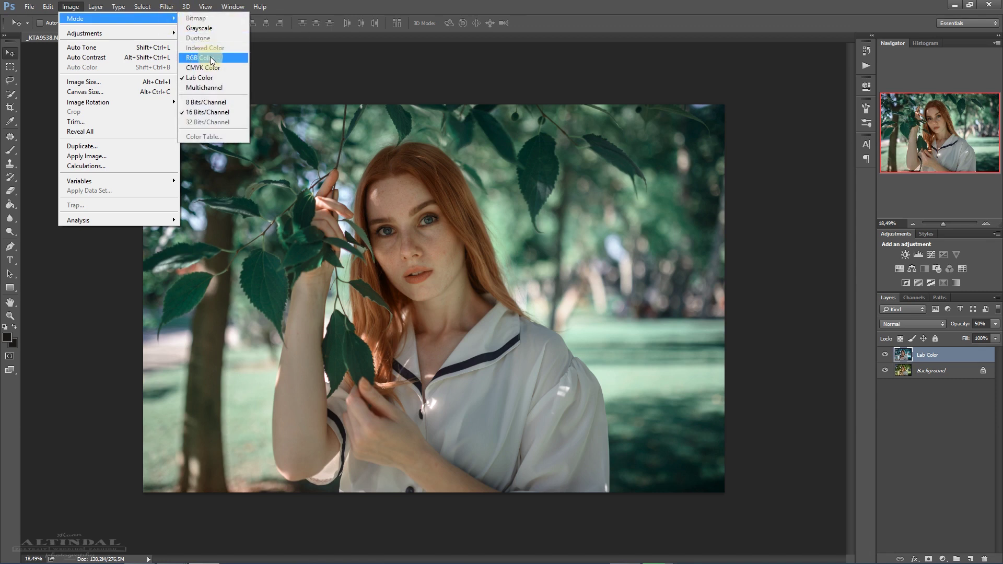
left_click(213, 59)
left_click(571, 218)
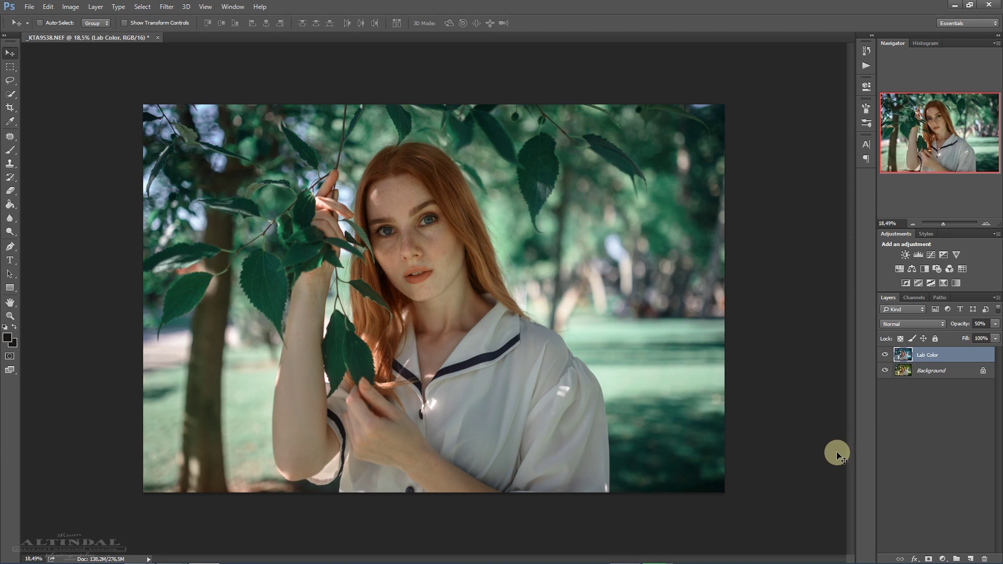
Add a Hue/Saturation adjustment layer, sample the cyan tones in the upper-left background and set the Cyans saturation to -100
left_click(911, 268)
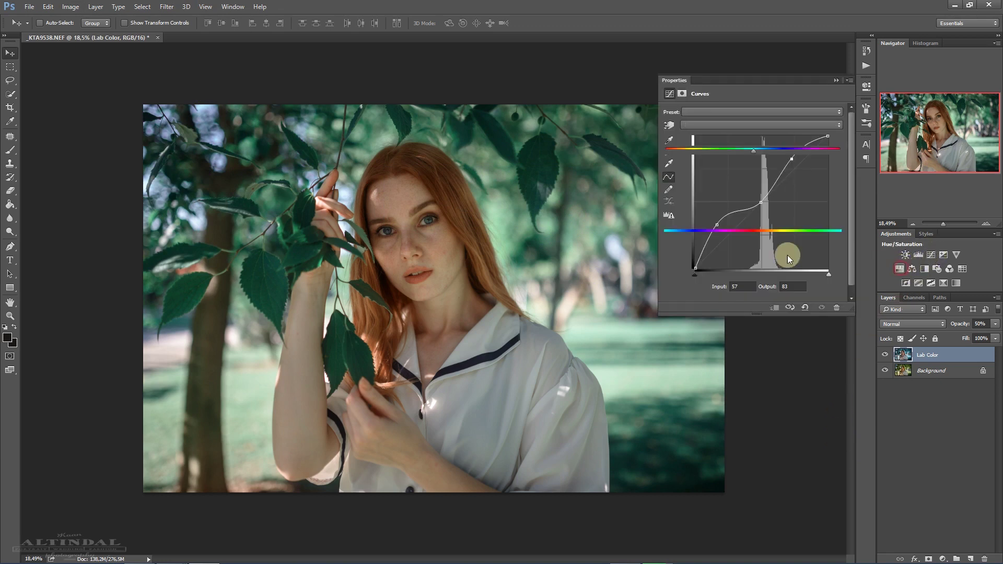
left_click(669, 125)
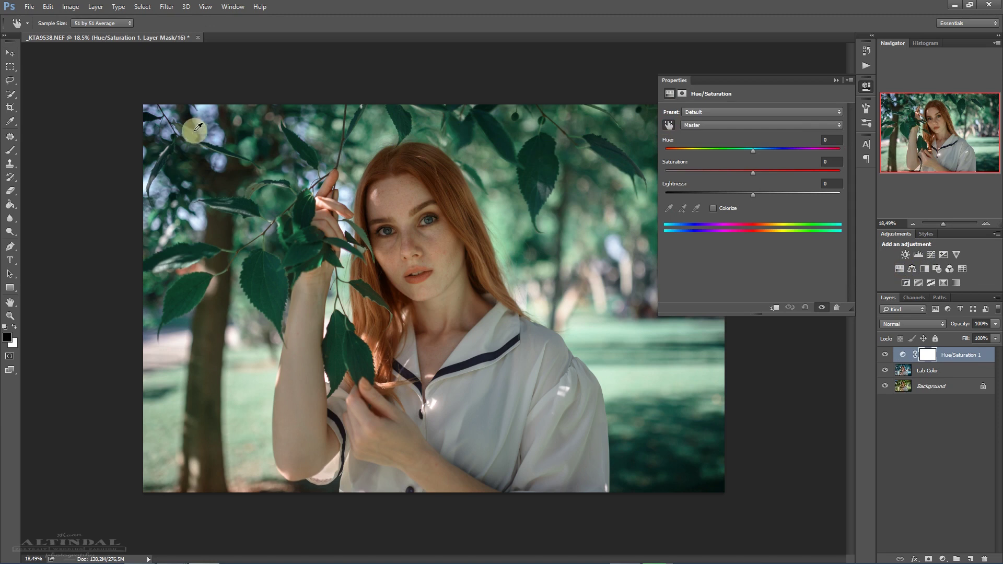
left_click(210, 111)
left_click_drag(749, 169, 590, 165)
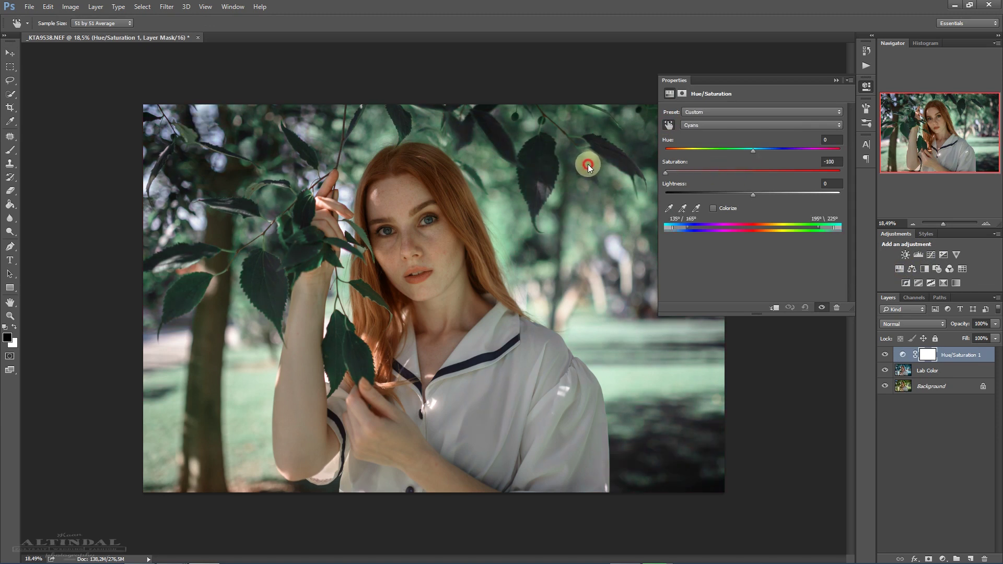
Set the Blues saturation of the Hue/Saturation adjustment to -100
left_click(717, 125)
left_click(694, 159)
left_click(703, 126)
left_click(686, 166)
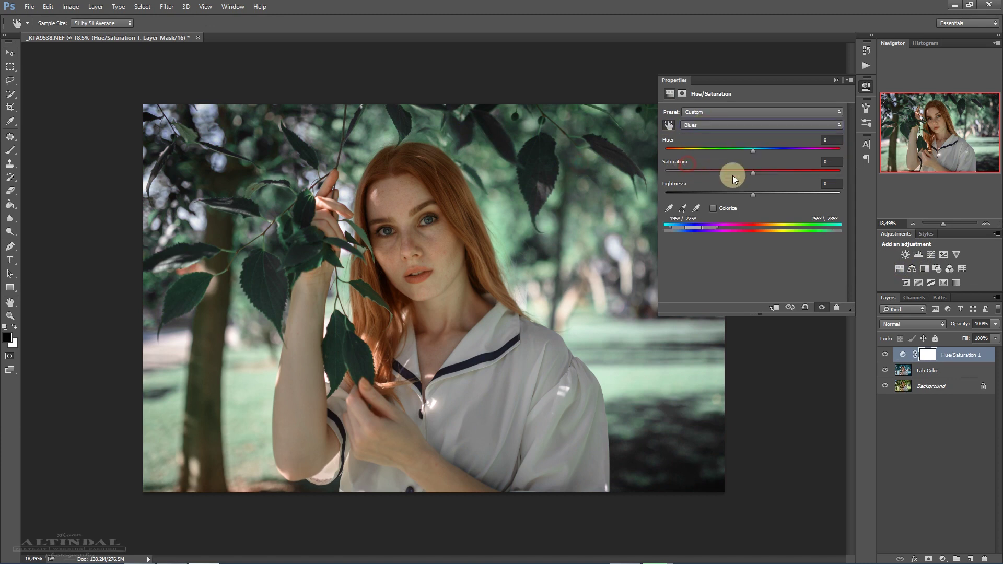
left_click_drag(703, 172, 568, 171)
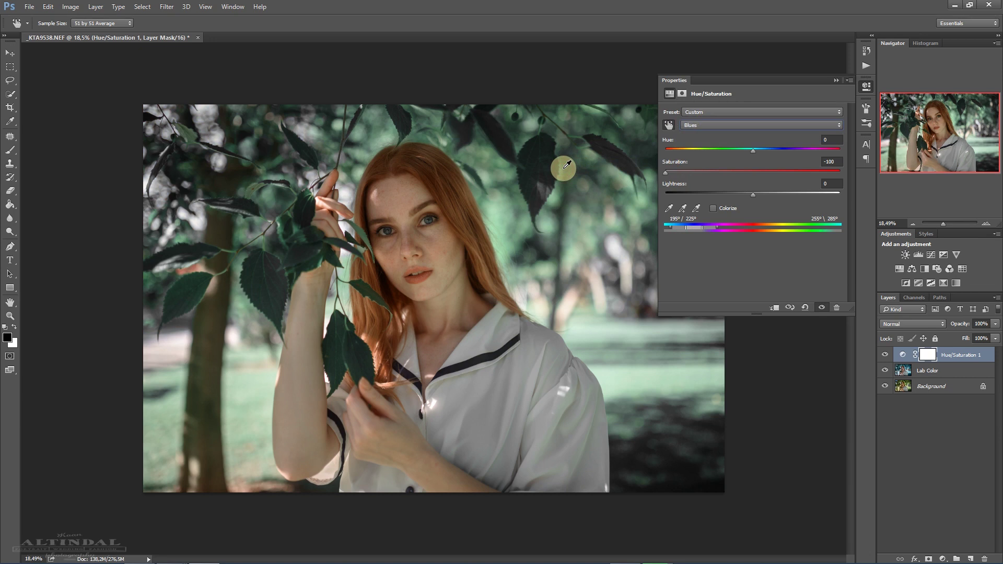
Set the Cyans saturation to about -64 and close the adjustment's settings
left_click(727, 125)
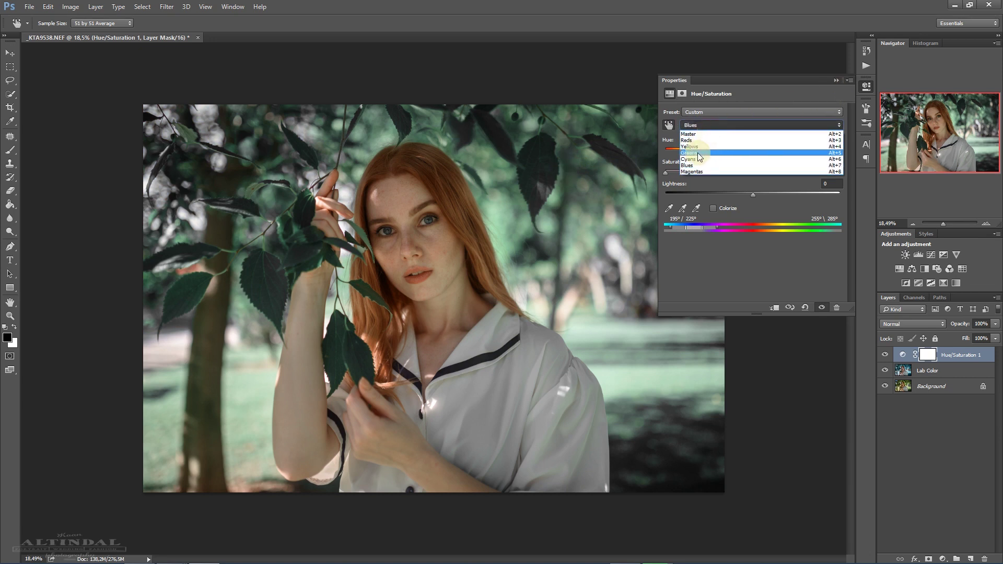
left_click(698, 151)
left_click(754, 171)
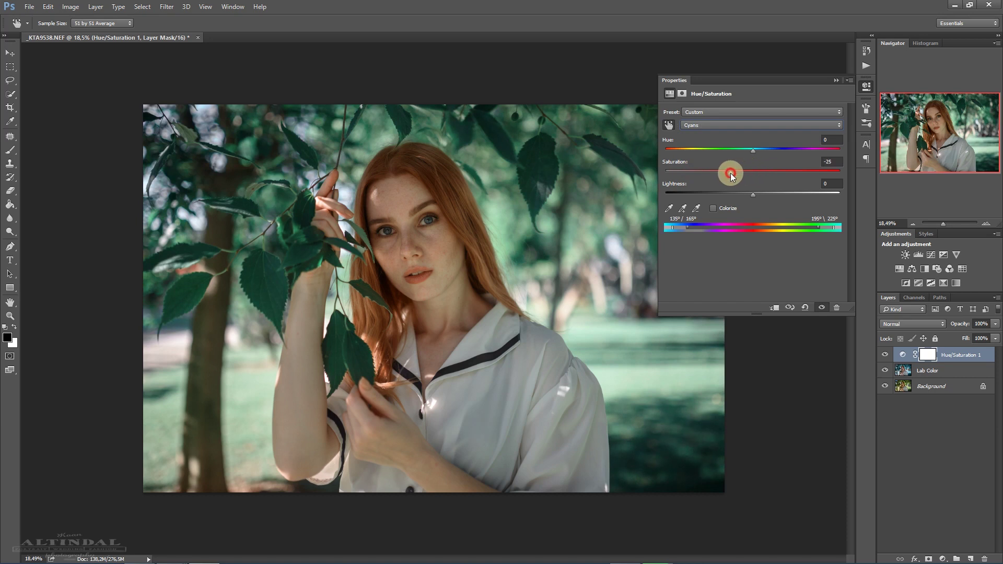
left_click_drag(726, 174, 699, 176)
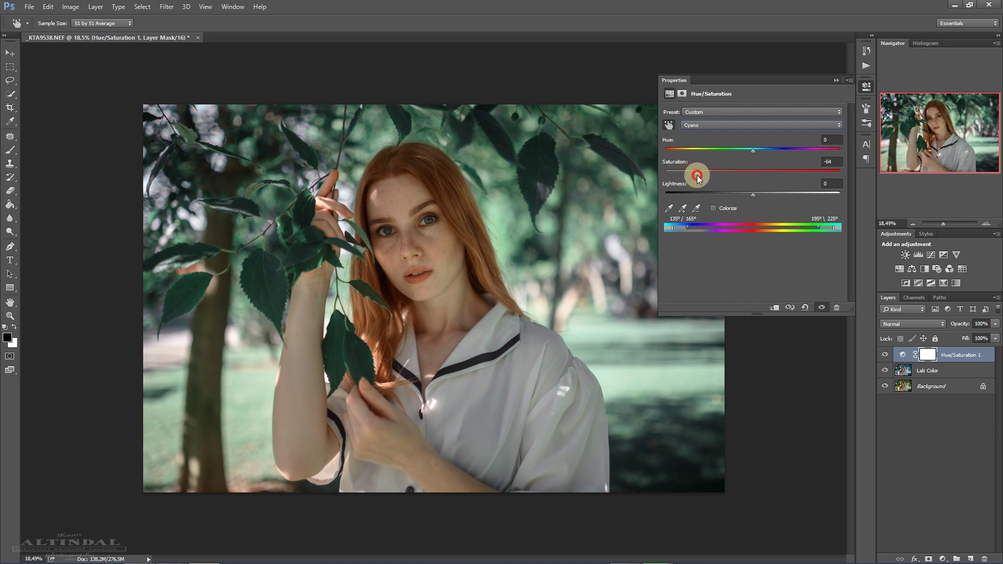
left_click(835, 82)
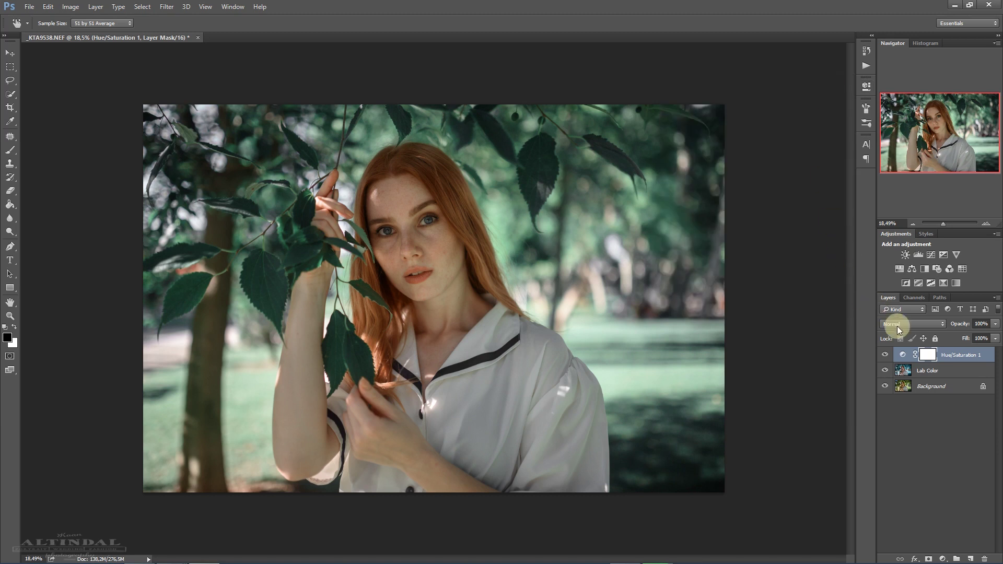
Invert the Hue/Saturation 1 layer's mask to black and activate the Brush tool
double_click(927, 354)
key("v")
left_click(822, 234)
left_click(836, 80)
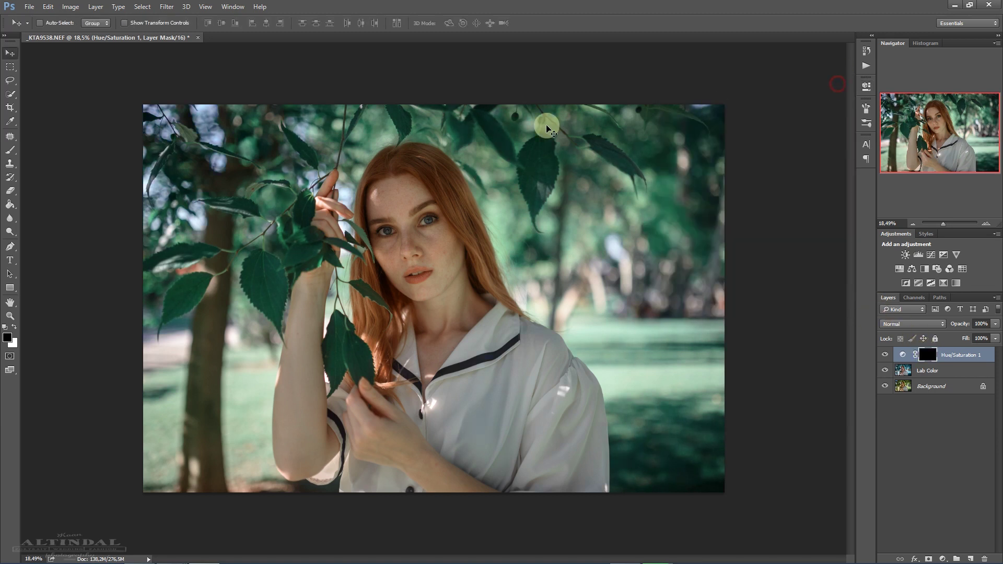
left_click(12, 155)
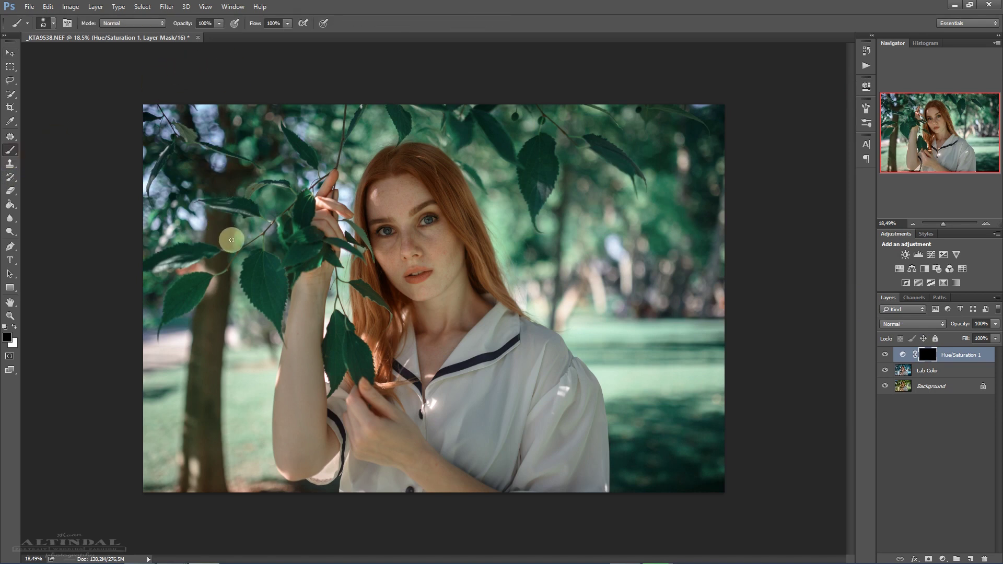
Paint white with a 321 px brush on the Hue/Saturation 1 mask over the upper-left, upper-right and beside-the-hand background highlights
left_click(14, 326)
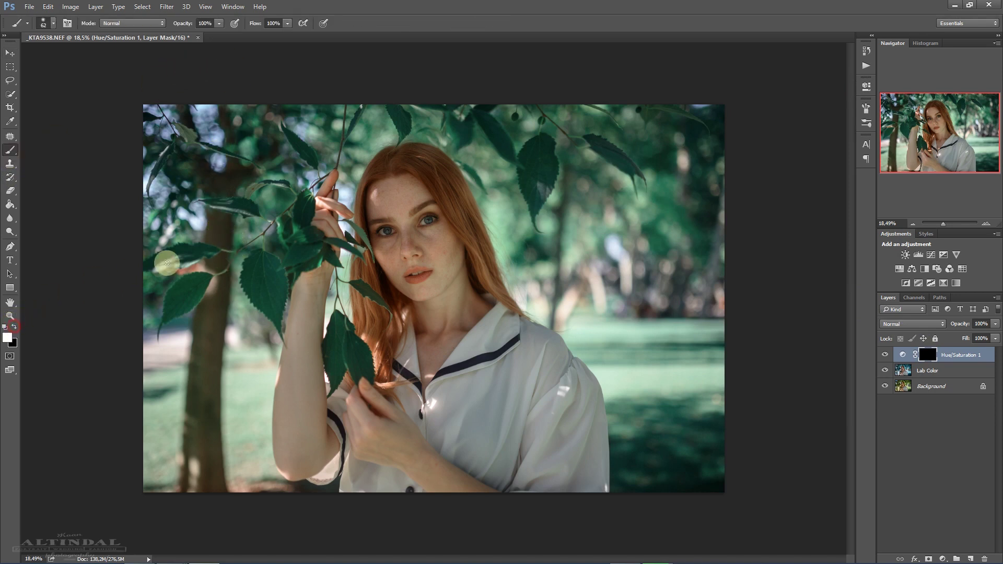
right_click(234, 185, "alt")
mouse_move(203, 134)
left_mouse_down()
mouse_move(220, 166)
mouse_move(153, 103)
mouse_move(150, 124)
mouse_move(163, 126)
mouse_move(137, 182)
mouse_move(153, 187)
mouse_move(146, 209)
left_mouse_up()
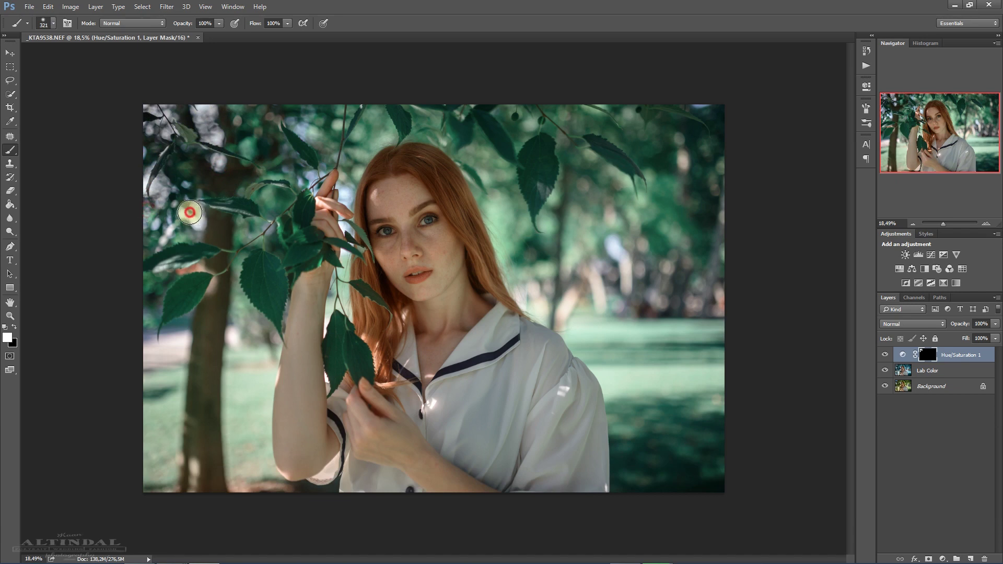
mouse_move(301, 129)
left_mouse_down()
mouse_move(319, 169)
mouse_move(306, 178)
mouse_move(347, 192)
mouse_move(355, 180)
left_mouse_up()
left_click_drag(705, 109, 719, 101)
left_click_drag(347, 228, 361, 238)
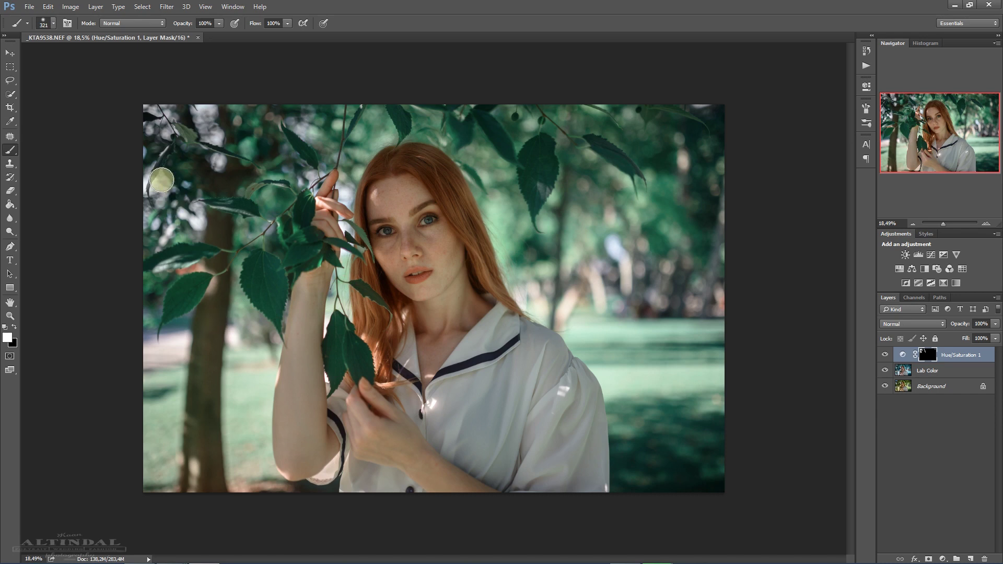
Paint the Hue/Saturation 1 mask white with a 160 px brush over the bright gap between the raised hand and the hair
scroll(207, 121, "up", 1)
scroll(208, 121, "up", 5)
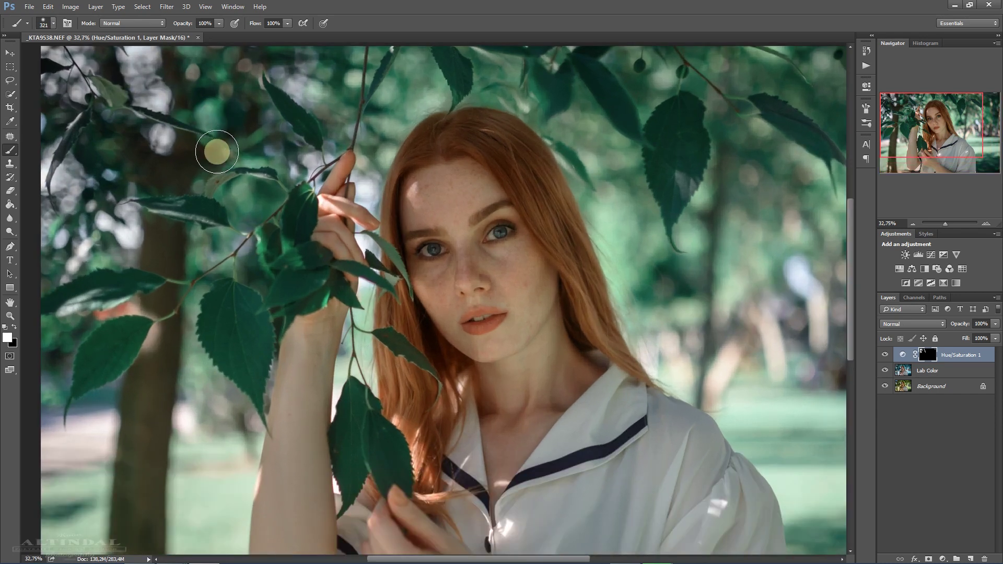
scroll(391, 245, "up", 1)
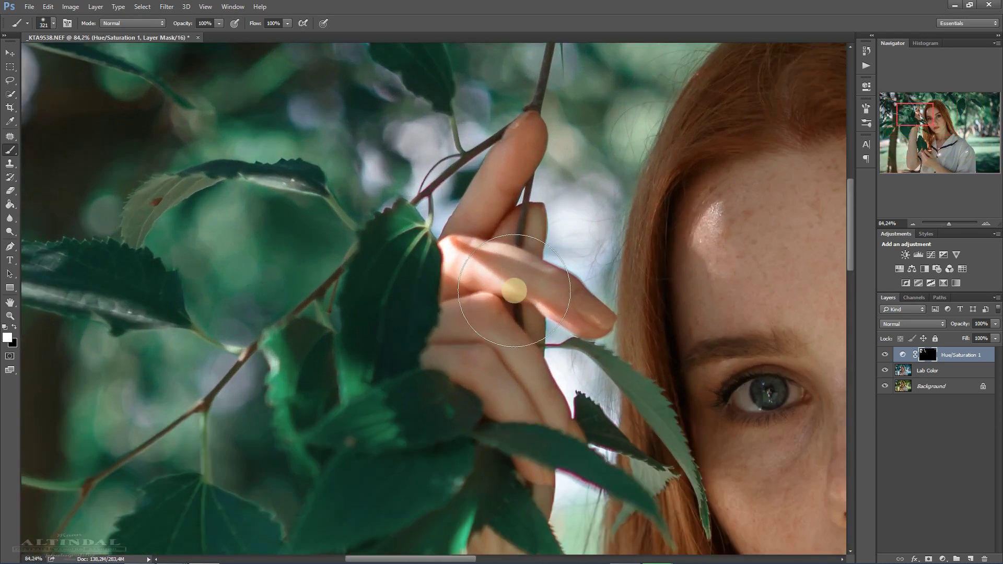
left_click(885, 356)
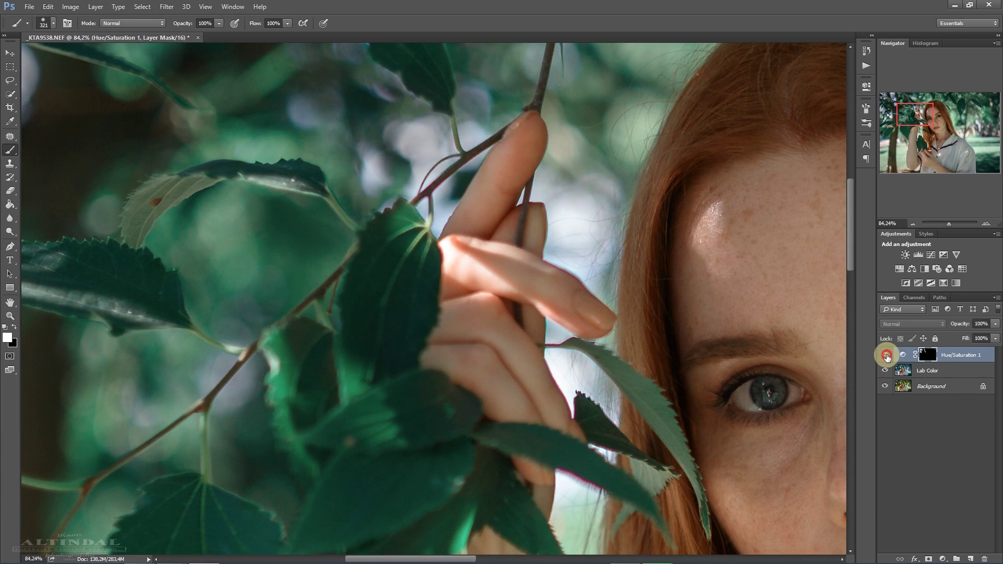
left_click(885, 356)
key("alt")
left_click_drag(524, 294, 489, 287)
left_click_drag(507, 342, 412, 73)
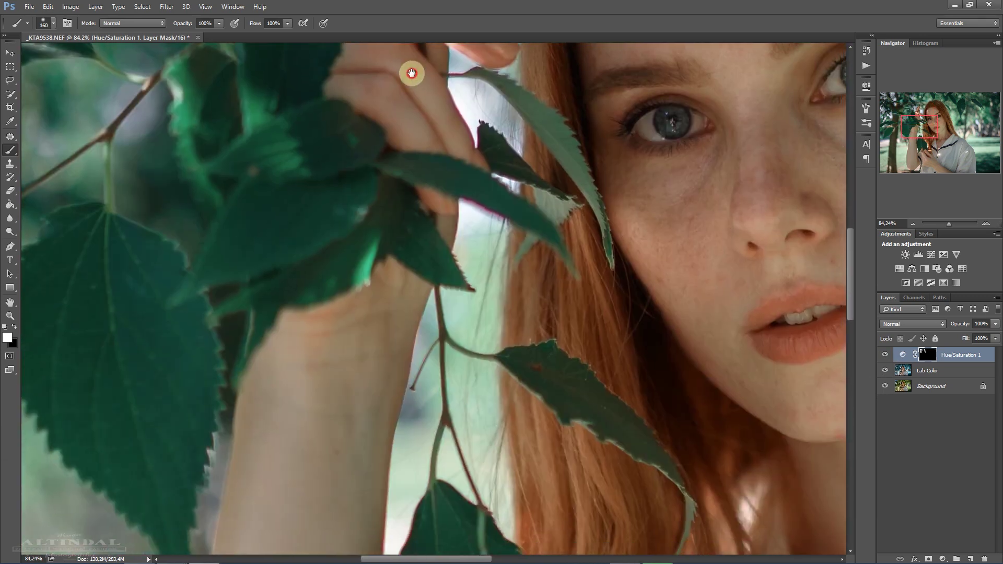
mouse_move(477, 224)
left_mouse_down()
mouse_move(484, 305)
mouse_move(463, 339)
mouse_move(582, 453)
mouse_move(378, 293)
mouse_move(357, 316)
mouse_move(171, 188)
left_mouse_up()
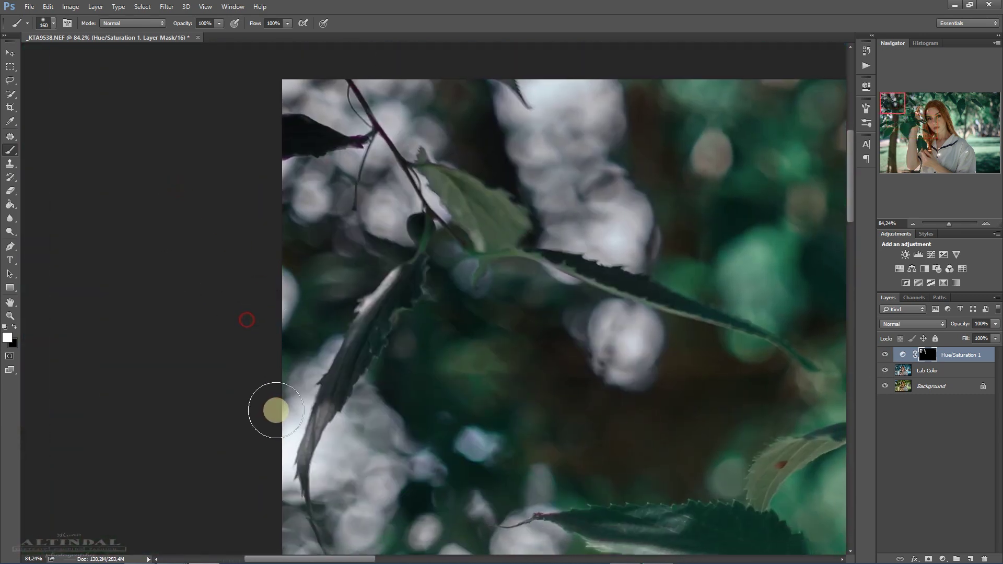
Paint the mask white with an 82 px brush over the remaining bluish highlight beside the far-left hanging leaf
left_click_drag(365, 357, 347, 353)
left_click(334, 346)
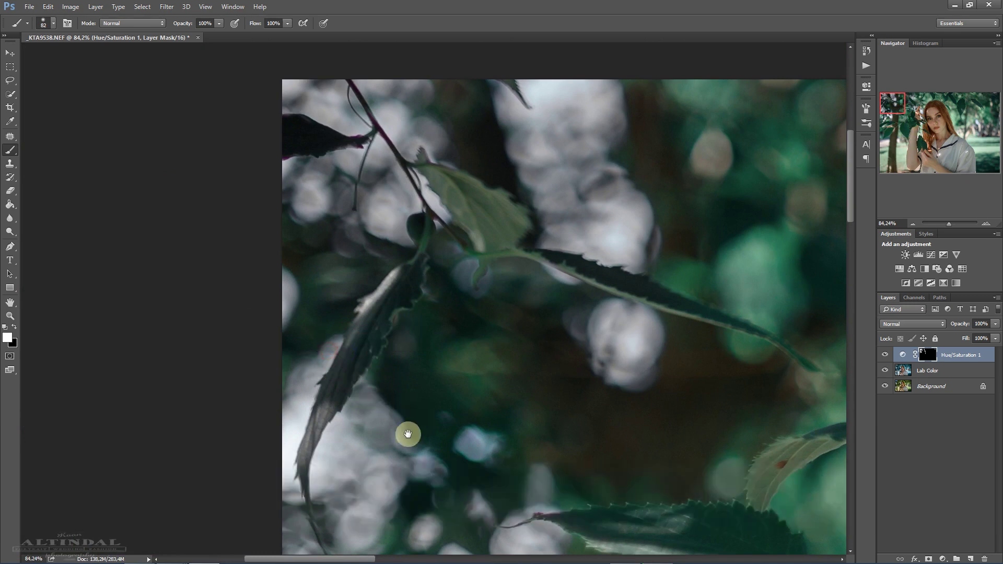
left_click_drag(415, 434, 394, 330)
Paint black with a 39 px brush on the mask over the upper-left leaves to bring back their green color
left_click(14, 328)
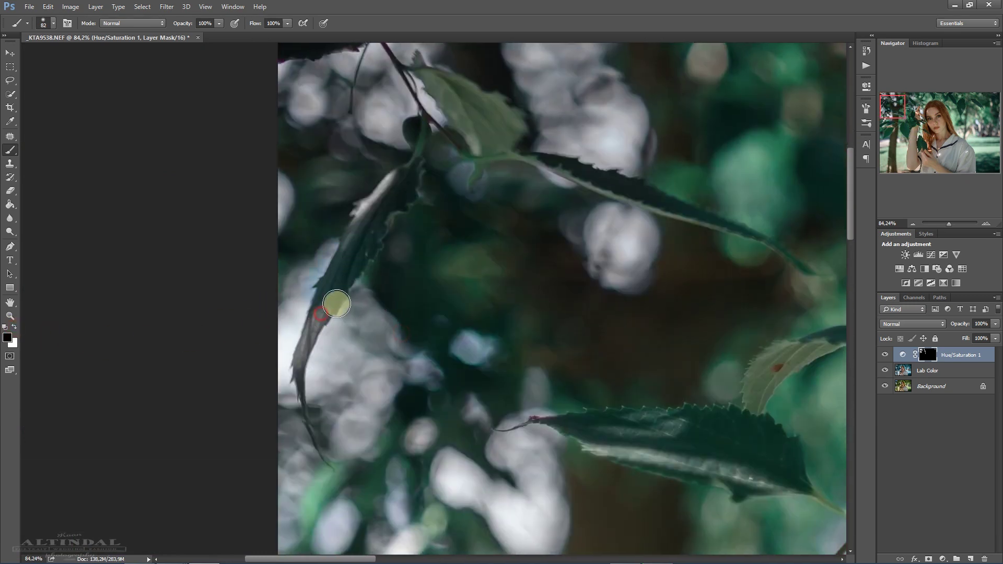
right_click(332, 291, "alt")
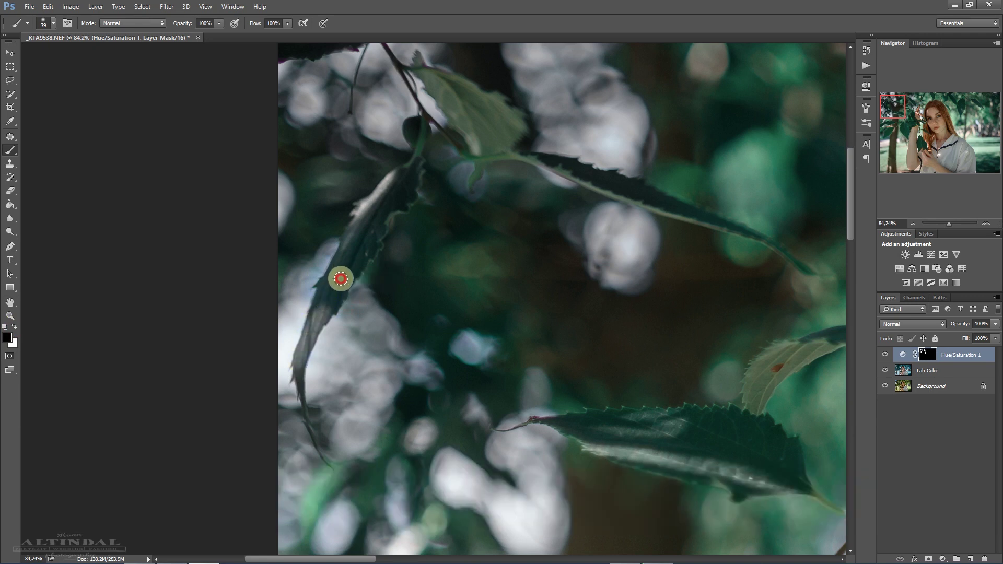
left_click_drag(394, 213, 422, 430)
mouse_move(296, 281)
left_mouse_down()
mouse_move(323, 276)
mouse_move(303, 253)
mouse_move(282, 280)
left_mouse_up()
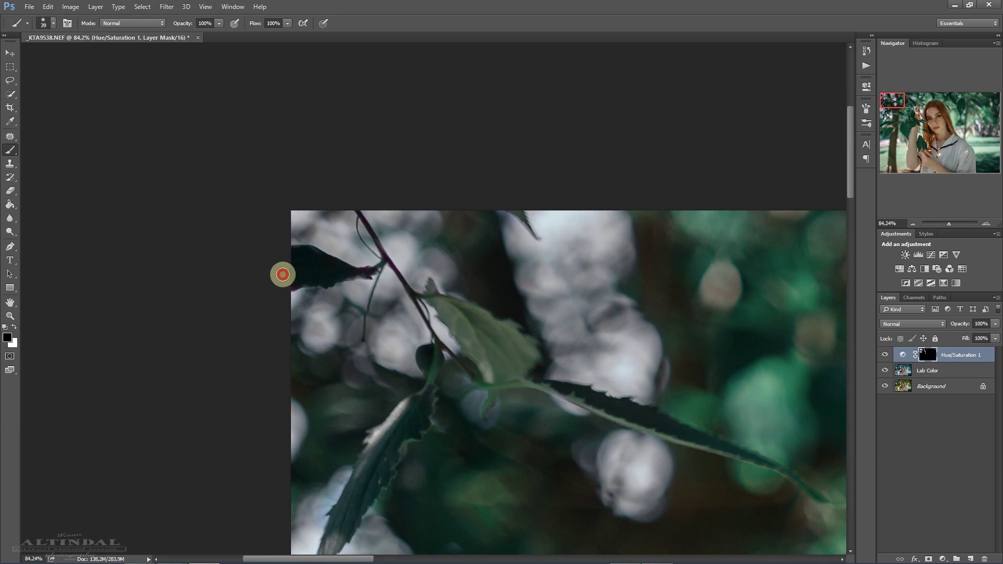
mouse_move(448, 307)
left_mouse_down()
mouse_move(475, 329)
mouse_move(499, 327)
mouse_move(491, 337)
left_mouse_up()
mouse_move(348, 366)
left_mouse_down()
mouse_move(340, 361)
mouse_move(382, 403)
mouse_move(352, 242)
left_mouse_up()
mouse_move(277, 363)
left_mouse_down()
mouse_move(275, 342)
mouse_move(261, 387)
left_mouse_up()
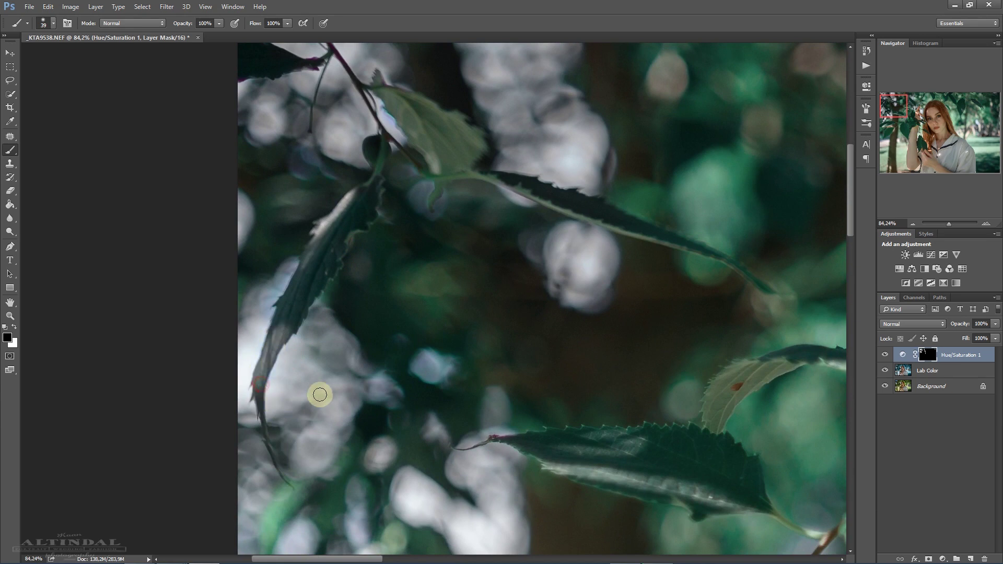
Switch back to white and paint the mask over the small blue highlights around the far-left leaf
key("x")
mouse_move(425, 372)
left_mouse_down()
mouse_move(419, 359)
mouse_move(439, 370)
left_mouse_up()
left_click_drag(381, 386, 350, 392)
mouse_move(298, 332)
left_mouse_down()
mouse_move(320, 302)
mouse_move(302, 318)
mouse_move(289, 279)
mouse_move(264, 293)
mouse_move(264, 316)
mouse_move(246, 336)
mouse_move(251, 354)
mouse_move(226, 374)
mouse_move(296, 259)
mouse_move(281, 282)
mouse_move(242, 242)
mouse_move(242, 206)
mouse_move(258, 226)
left_mouse_up()
Compare the whole portrait with the Hue/Saturation 1 adjustment hidden and shown
scroll(349, 197, "down", 5)
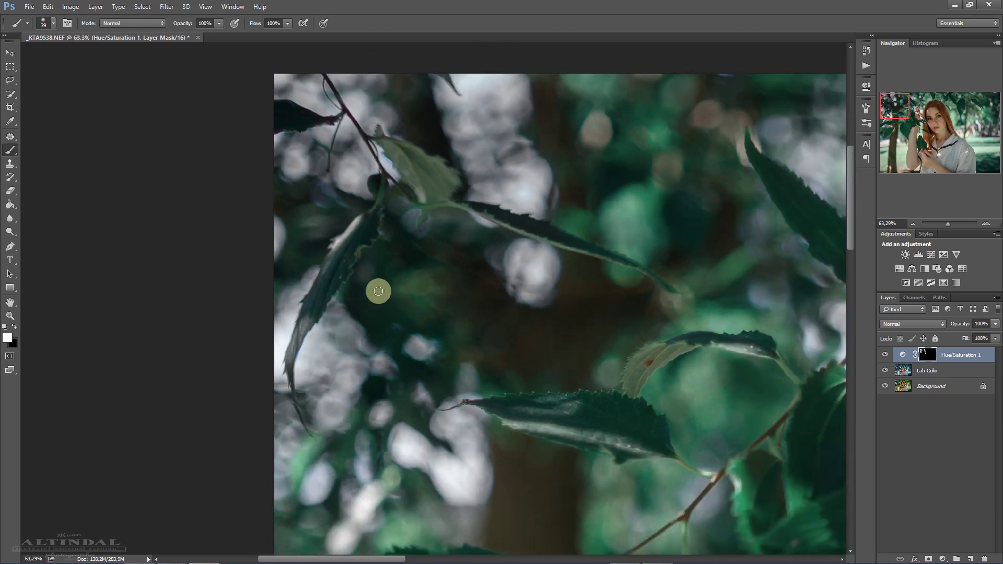
key("ctrl+0")
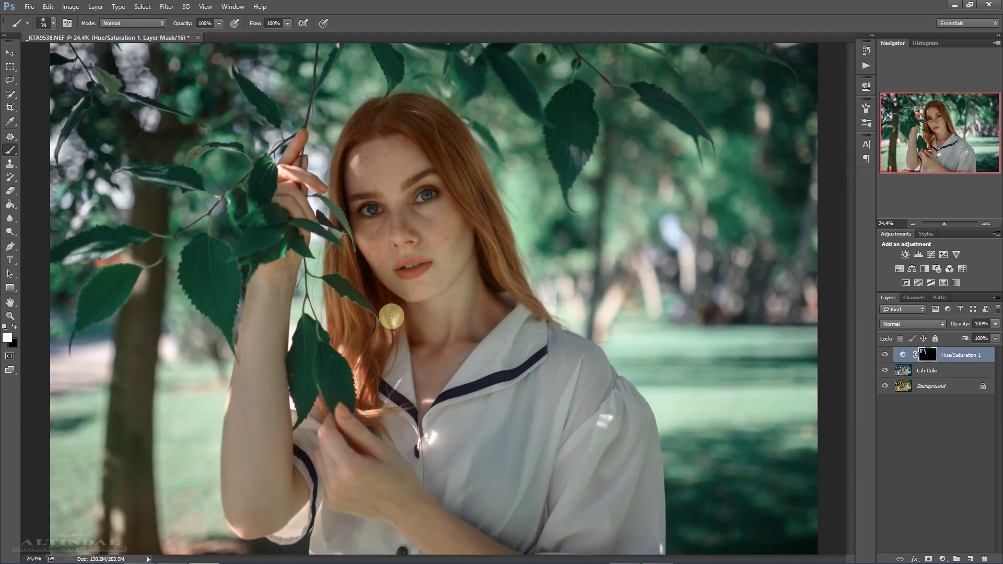
scroll(392, 316, "down", 2)
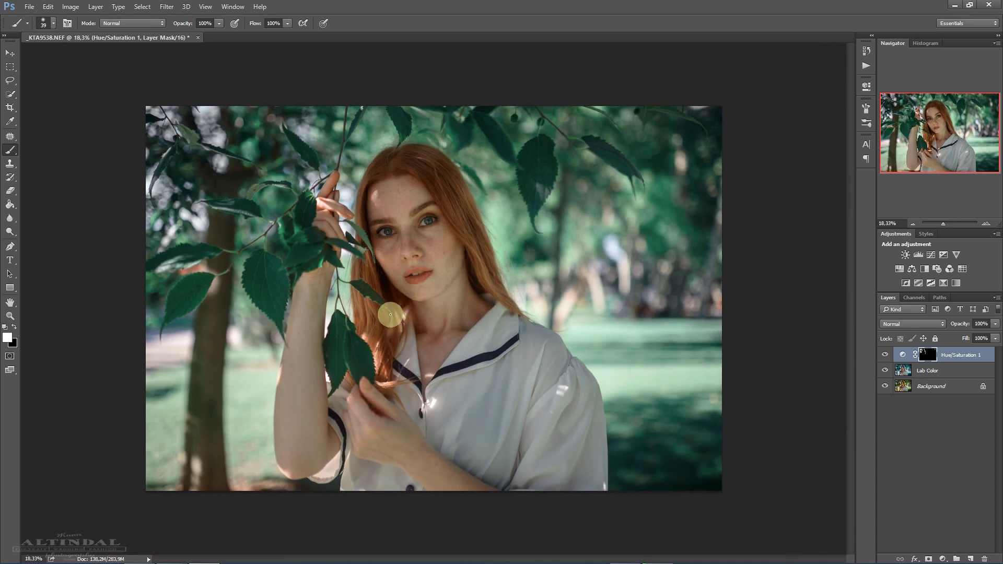
left_click(883, 356)
left_click(884, 356)
left_click(884, 356)
left_click(884, 356)
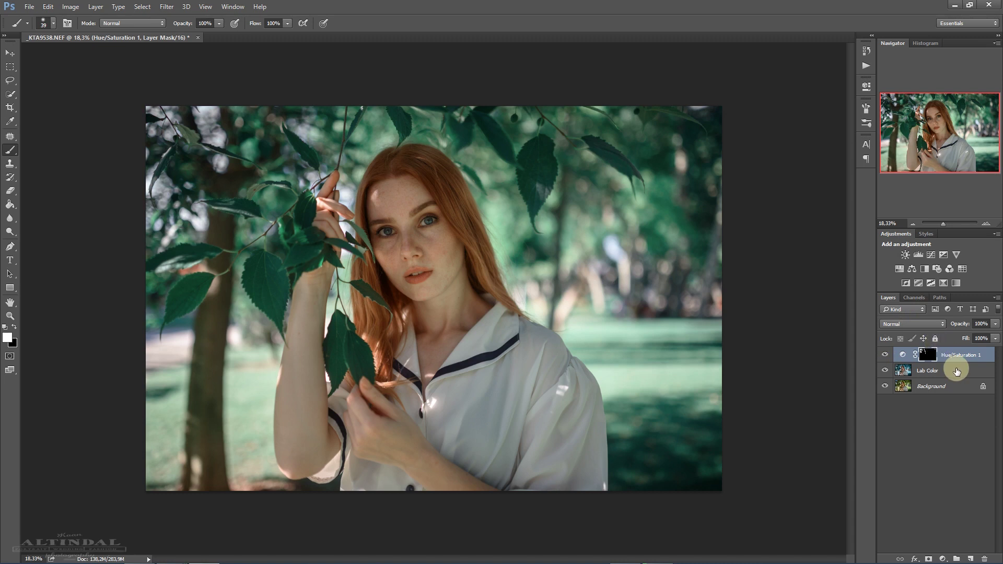
Add a Brightness/Contrast adjustment, replace its mask with the one from a duplicate of Hue/Saturation 1, and discard the duplicate
key("ctrl+j")
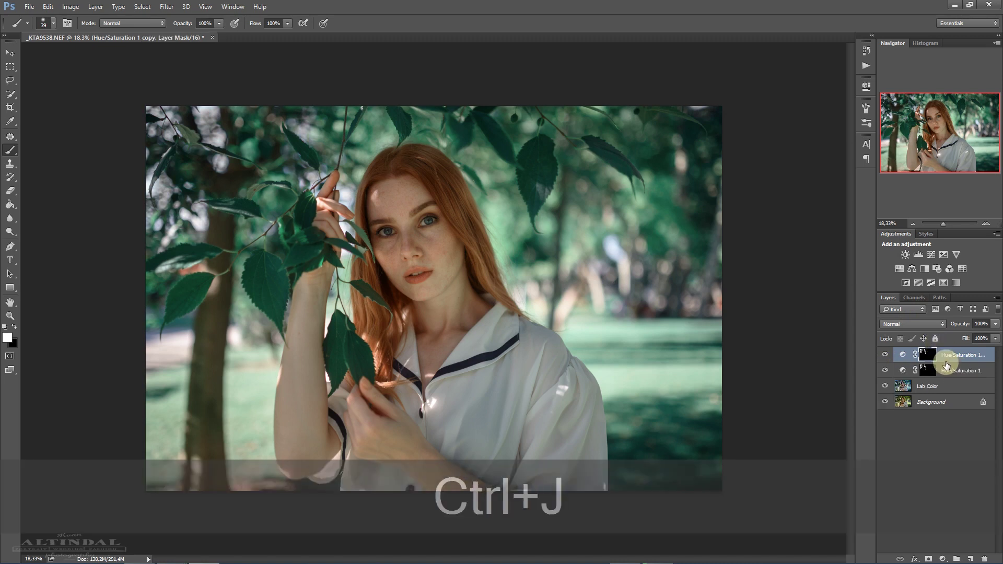
left_click(906, 255)
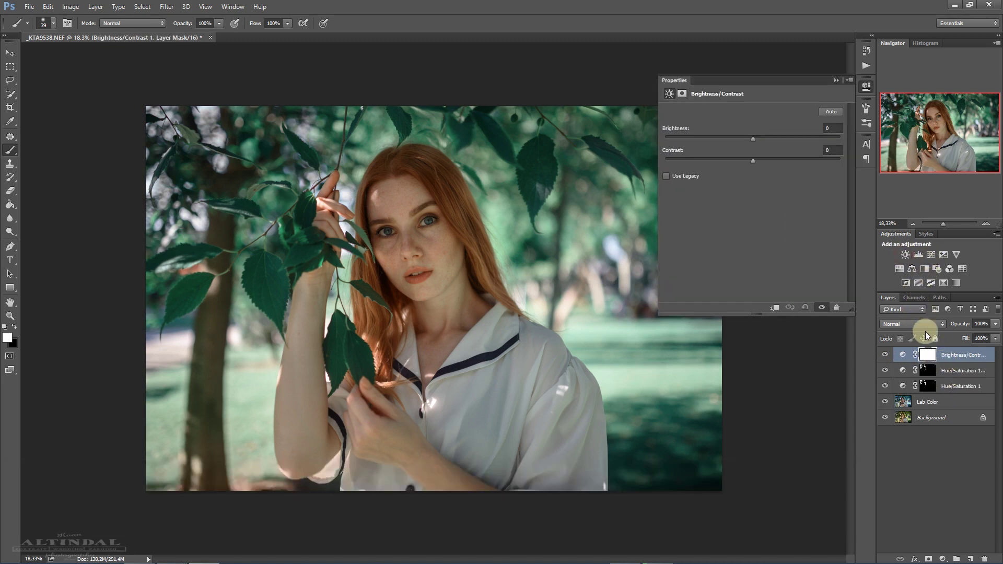
left_click_drag(928, 372, 928, 355)
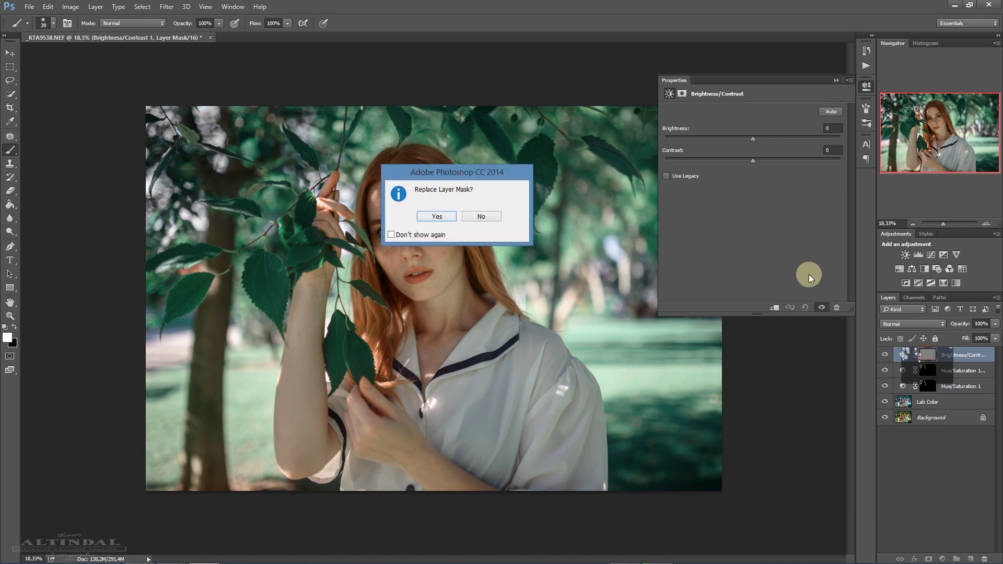
left_click(441, 217)
left_click(930, 371)
mouse_move(925, 373)
left_mouse_down()
mouse_move(985, 558)
mouse_move(927, 360)
left_mouse_up()
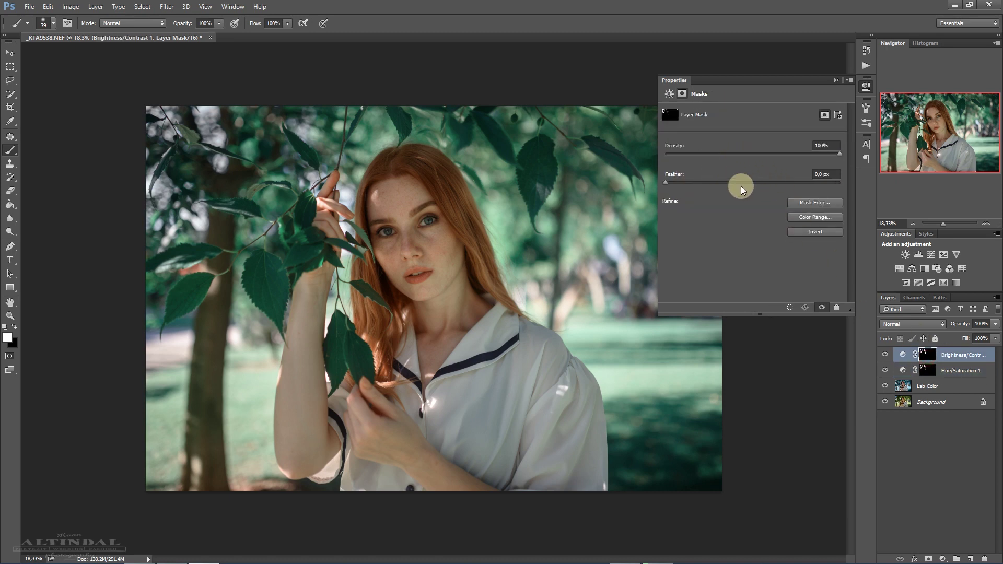
Raise the Brightness of the Brightness/Contrast adjustment to about 60 and close its settings
left_click(903, 355)
left_click_drag(753, 138, 791, 139)
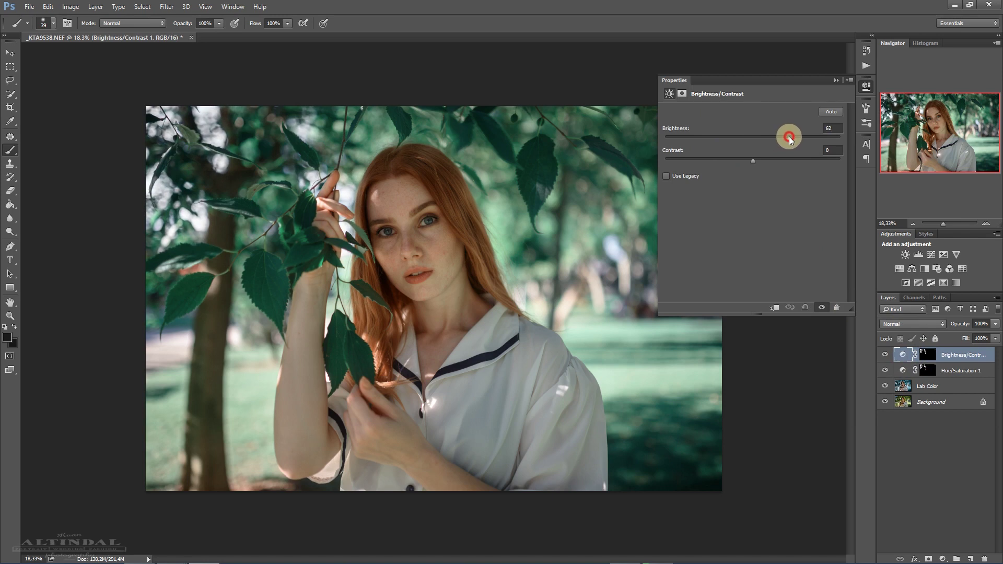
left_click_drag(790, 139, 787, 137)
left_click(836, 80)
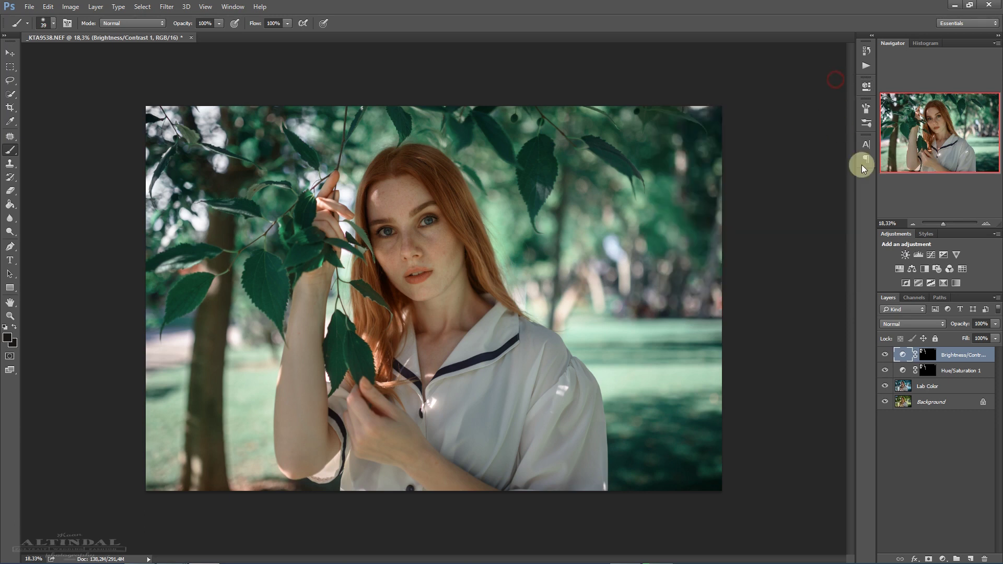
Add a Photo Filter adjustment with Warming Filter (85), increase its density, clip it to the Brightness/Contrast layer and compare the effect
left_click(936, 269)
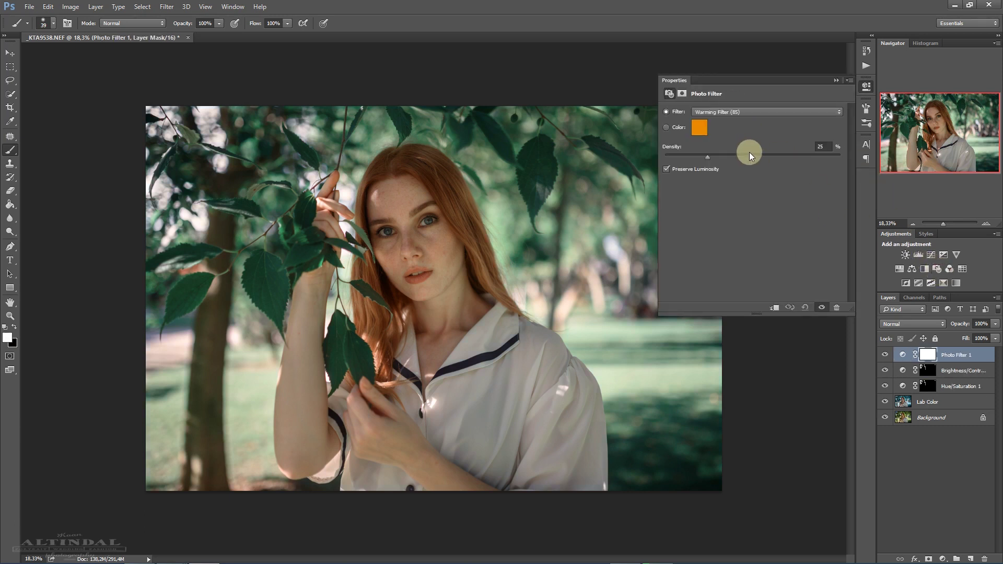
left_click_drag(739, 155, 740, 155)
left_click(836, 80)
left_click(904, 362, "alt")
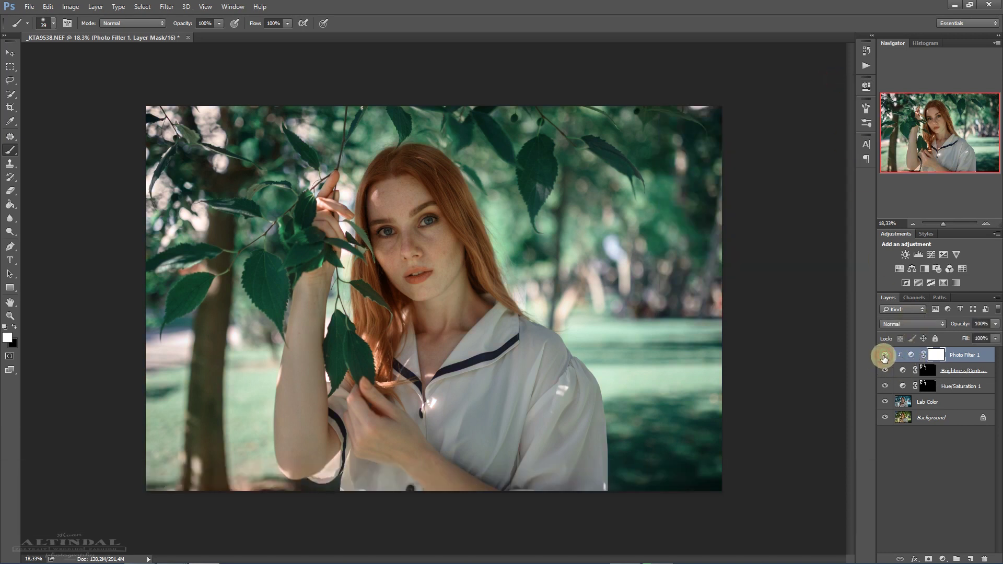
left_click(884, 358)
left_click(884, 358)
Reduce the Photo Filter 1 layer's opacity to 36% and compare the photo with and without it
left_click(996, 324)
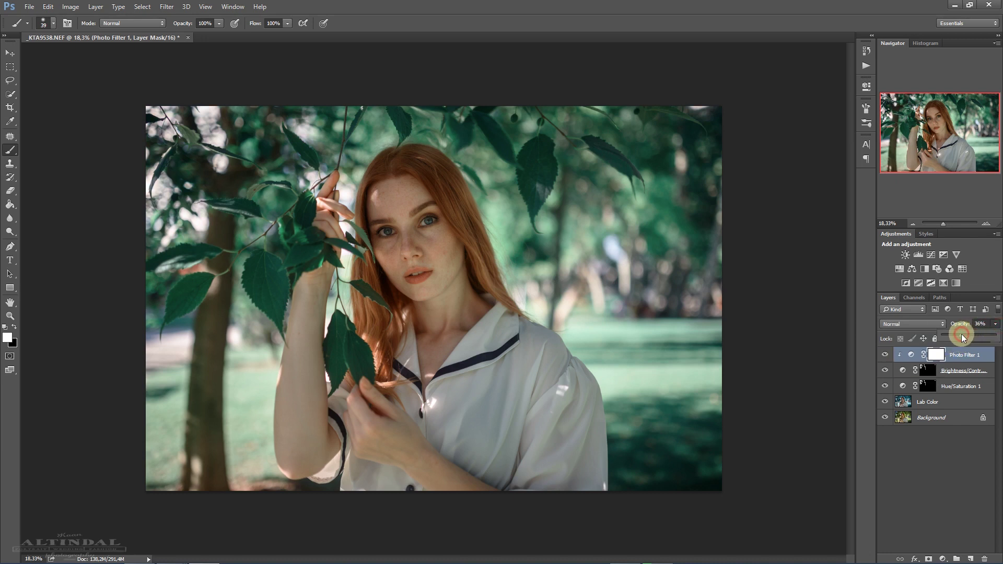
left_click(884, 355)
left_click(884, 356)
left_click(883, 357)
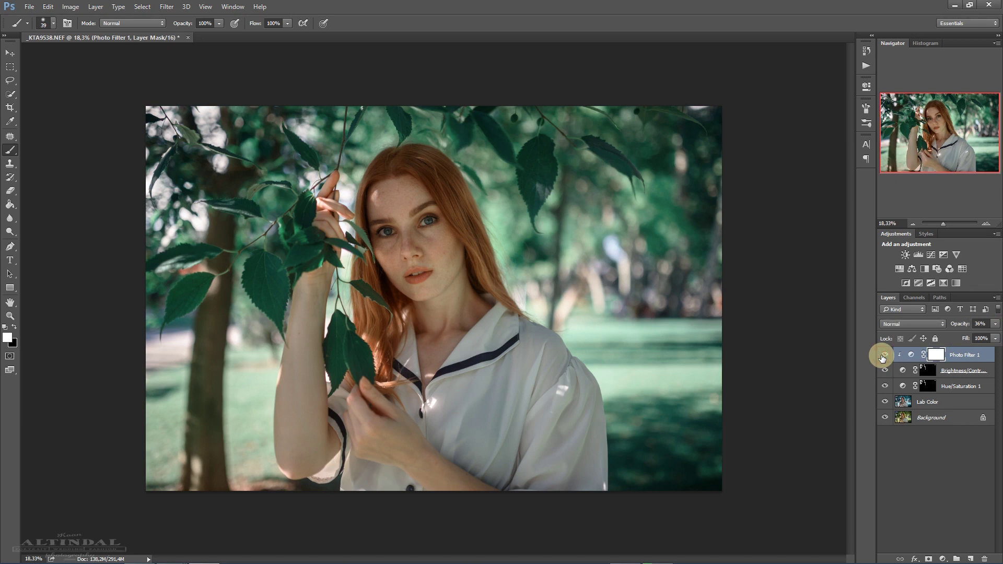
Stamp all visible layers into a new merged layer and open it in Color Efex Pro 4
key("ctrl+alt+shift+e")
left_click(167, 6)
mouse_move(221, 254)
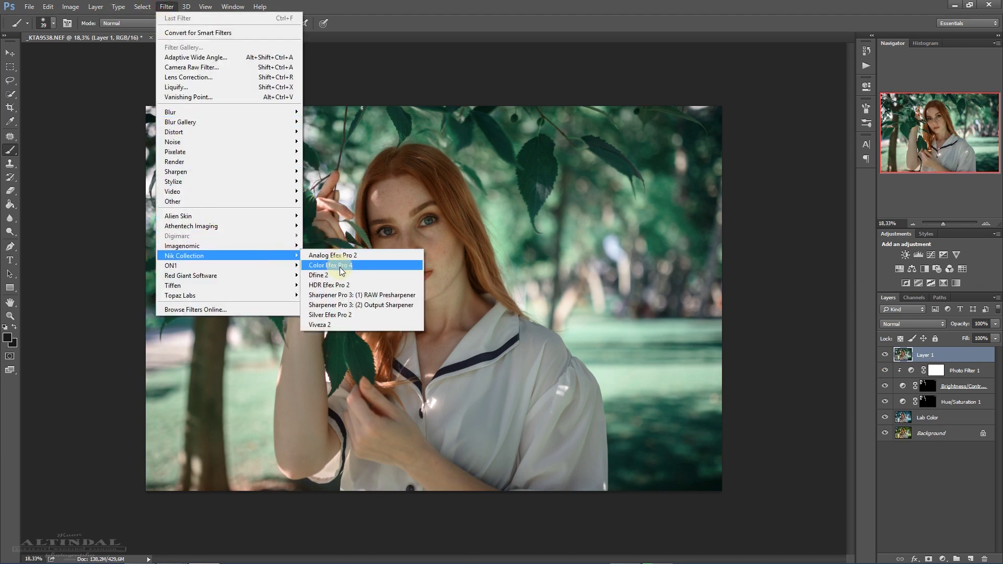
left_click(370, 268)
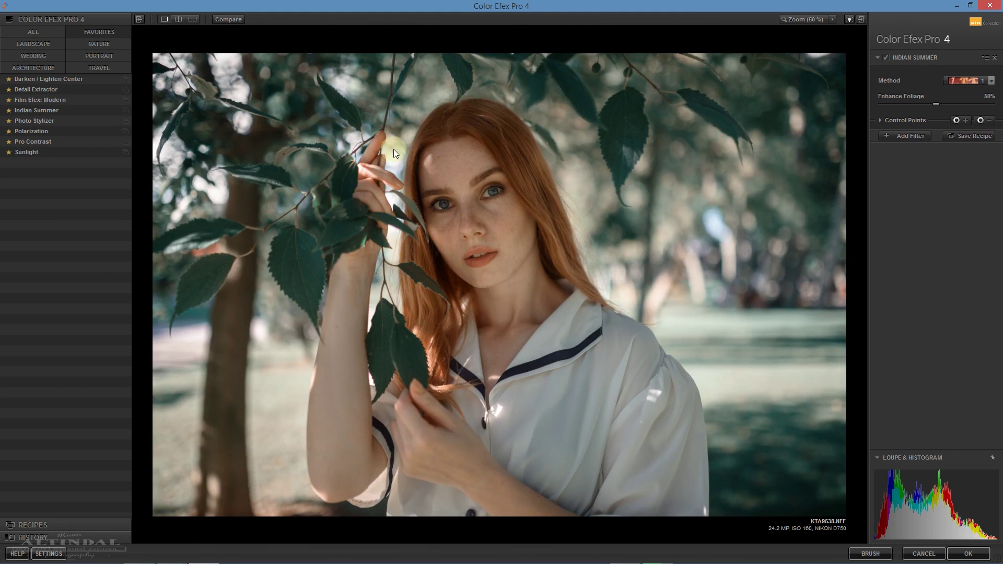
Apply the Photo Stylizer filter with Varitone style 1 and compare the image with the effect off and on
left_click(37, 124)
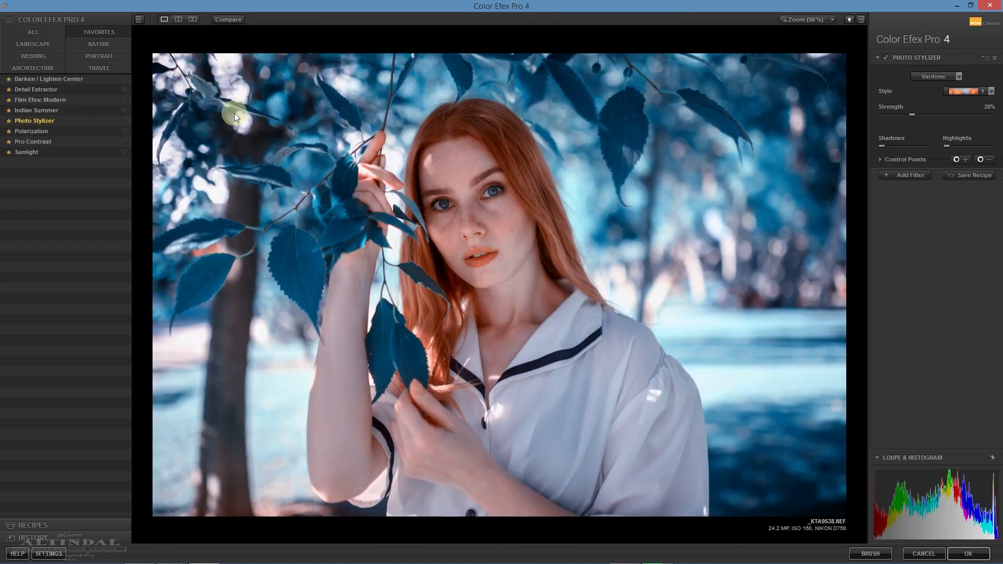
left_click(972, 92)
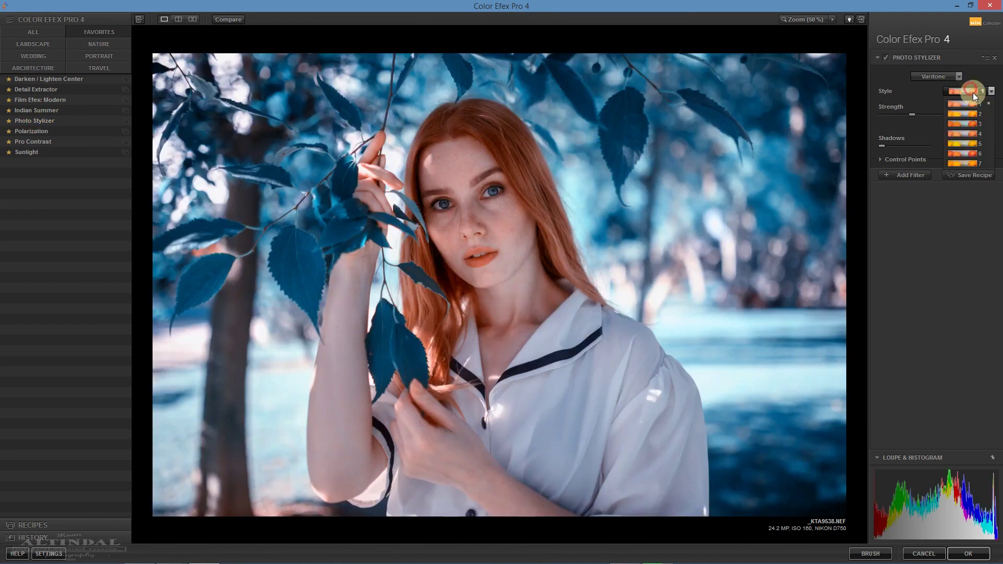
left_click(960, 101)
left_click(883, 58)
left_click(883, 58)
left_click(883, 59)
left_click(883, 58)
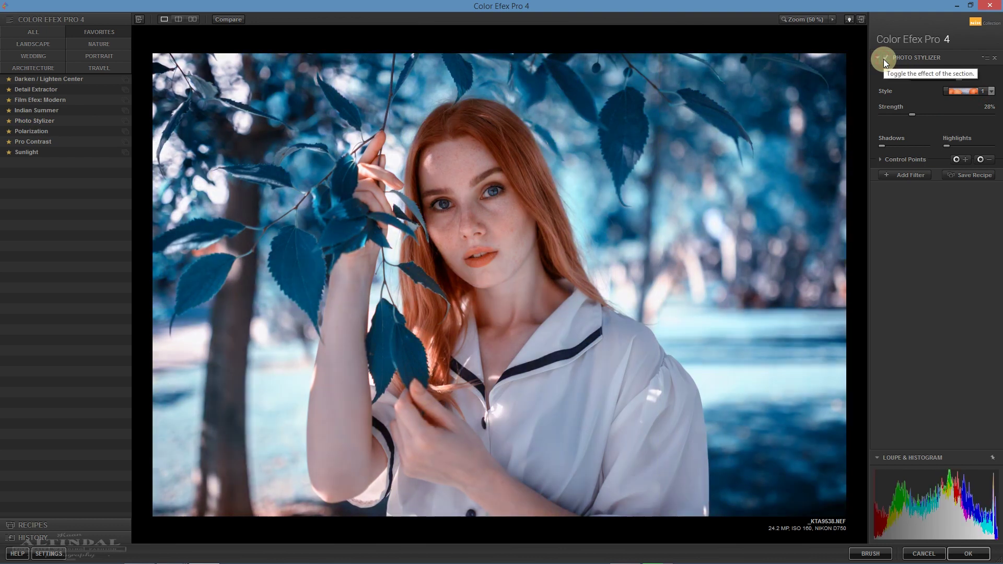
Lower the Photo Stylizer's overall control-point opacity to 22% and compare the image with the effect off and on
left_click(899, 158)
left_click(910, 182)
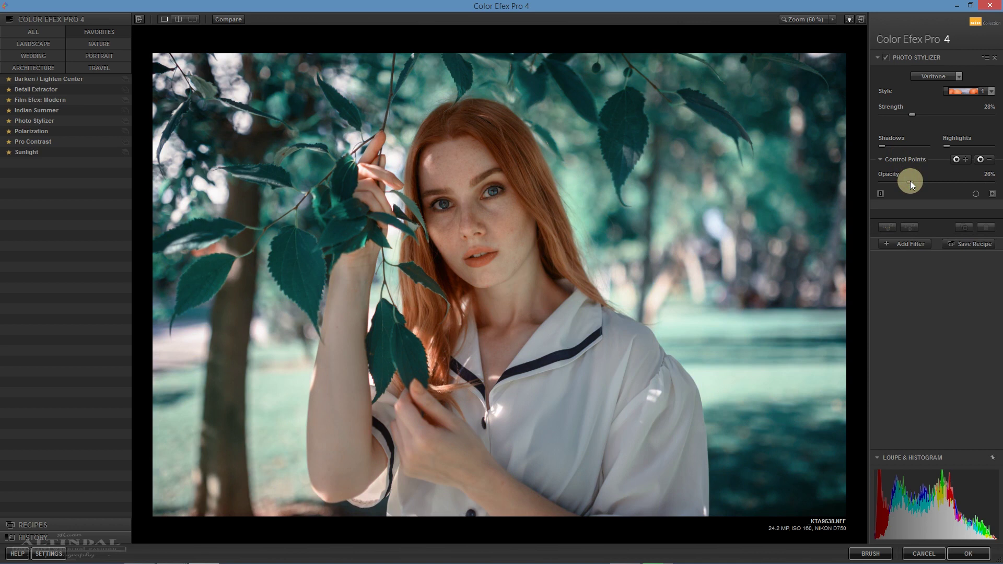
left_click_drag(907, 181, 906, 181)
left_click(886, 57)
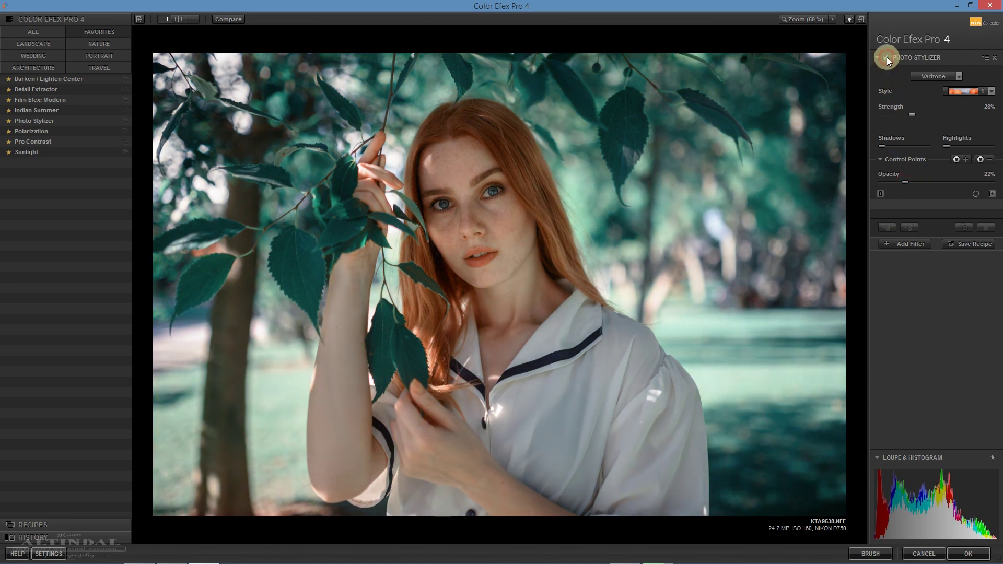
left_click(887, 58)
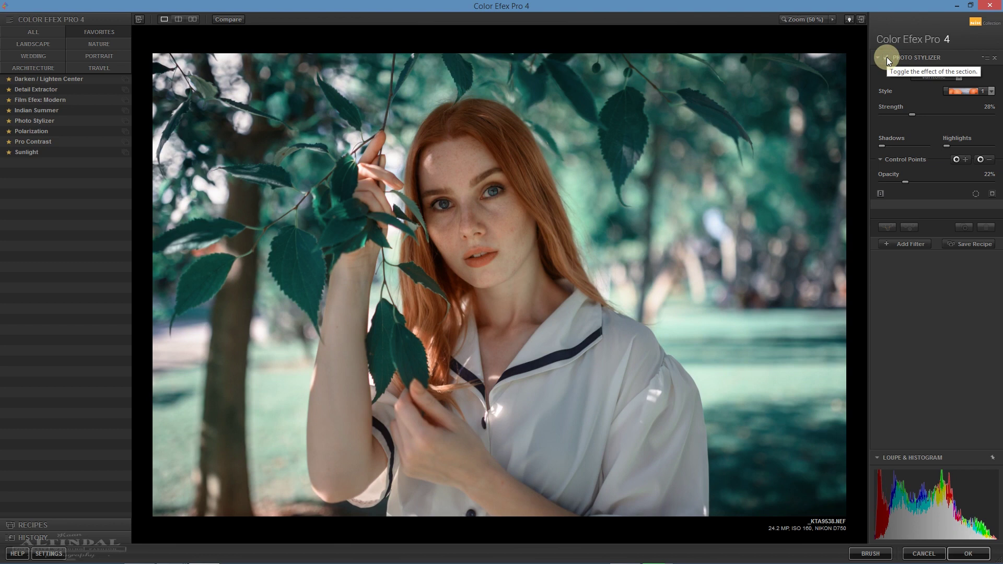
Add the Pro Contrast filter with Correct Contrast and Dynamic Contrast both set to 25%
left_click(912, 244)
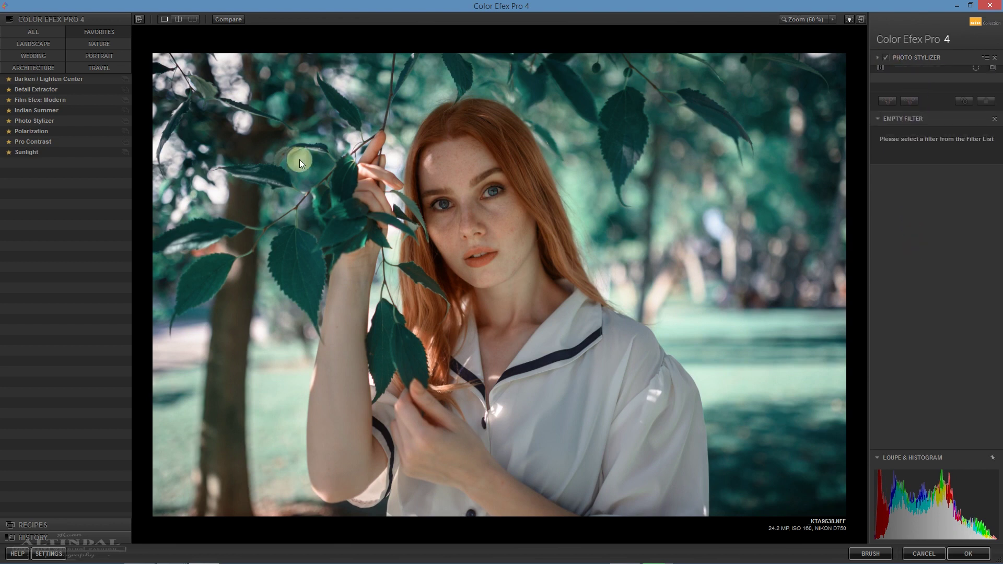
left_click(45, 142)
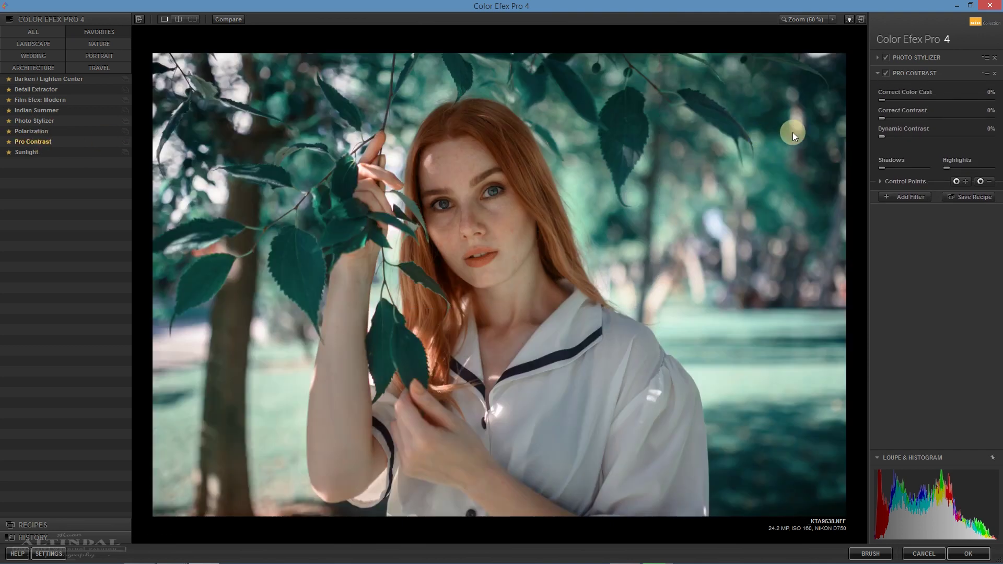
left_click(911, 118)
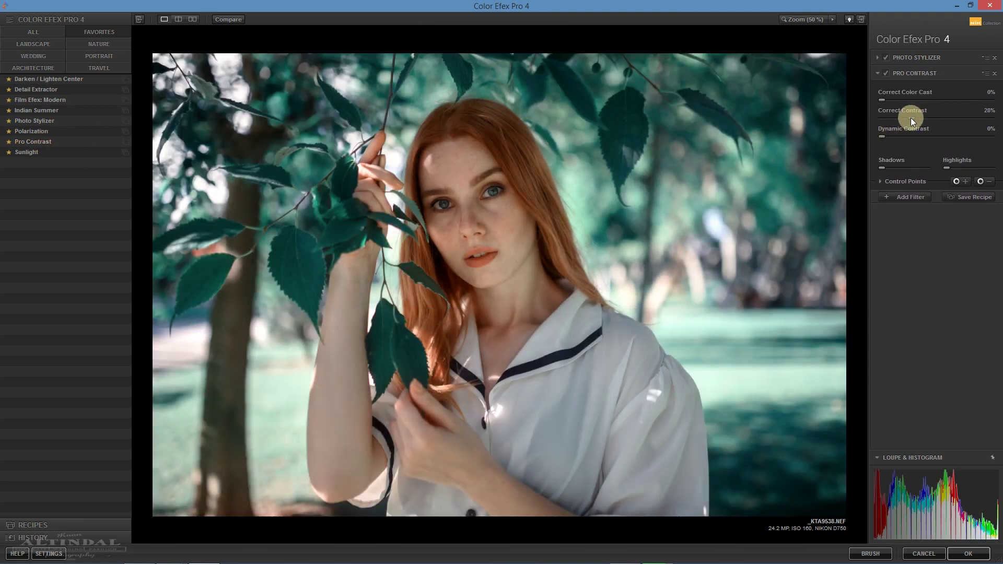
left_click(914, 136)
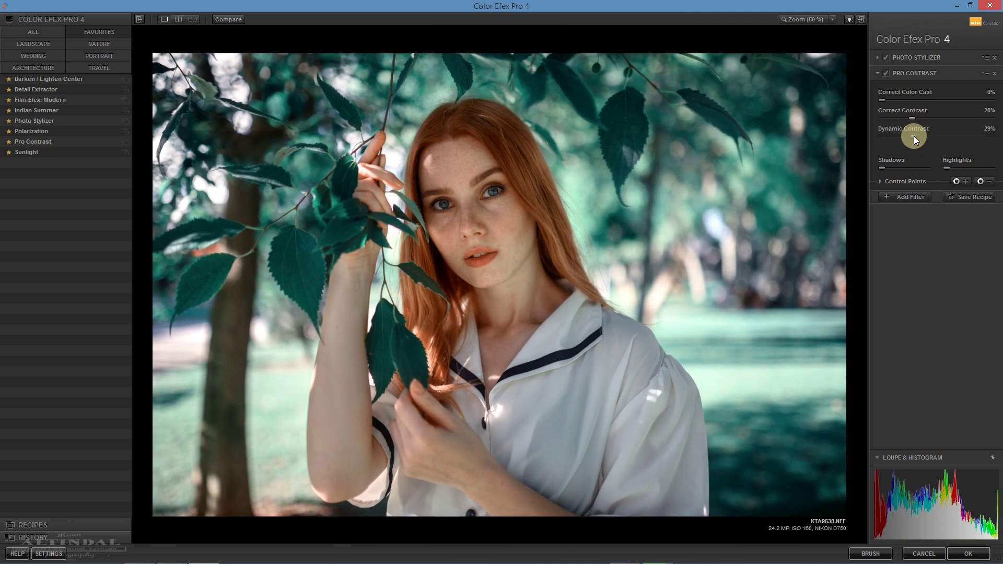
left_click_drag(914, 137, 910, 139)
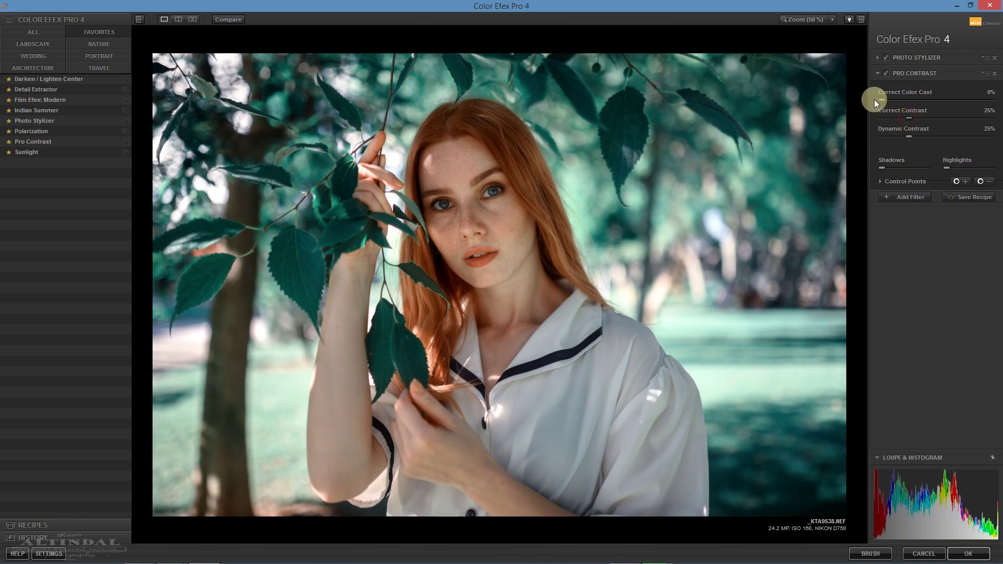
Try raising Correct Color Cast, return it to 0%, and compare the image with Pro Contrast off and on
left_click(918, 100)
left_click_drag(918, 103, 839, 107)
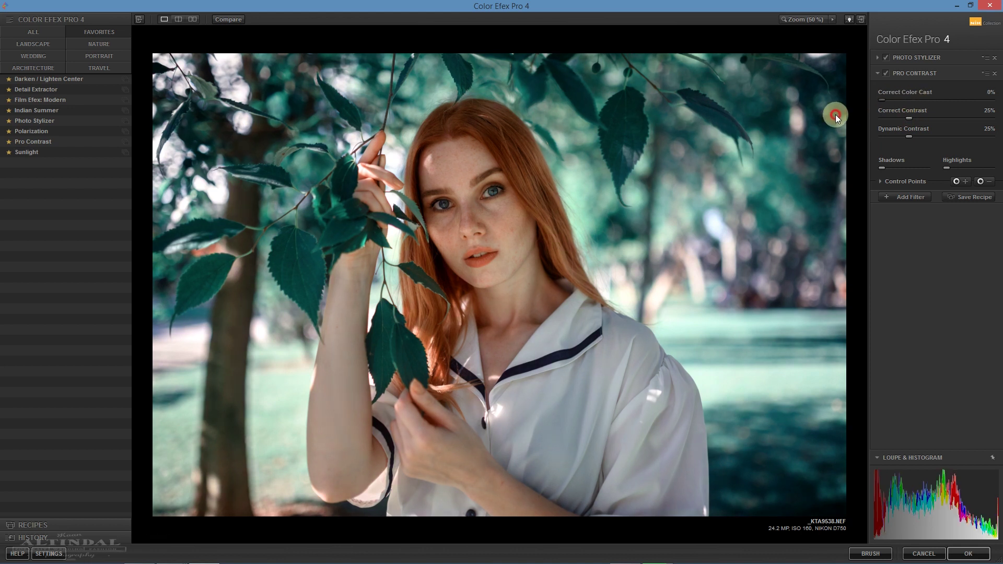
left_click(887, 74)
left_click(886, 73)
Add the Sunlight filter and lower its overall control-point opacity to 25%
left_click(909, 199)
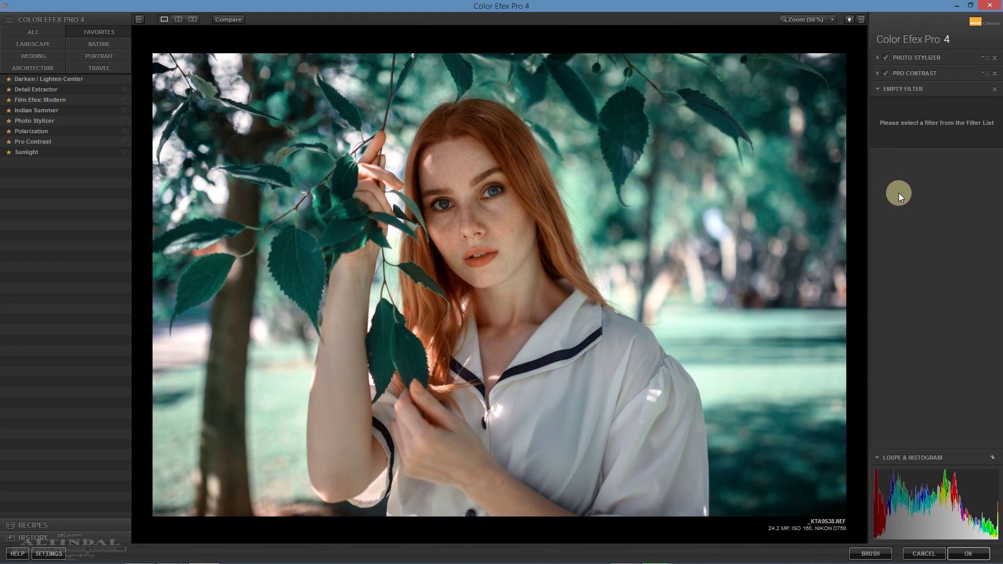
left_click(42, 151)
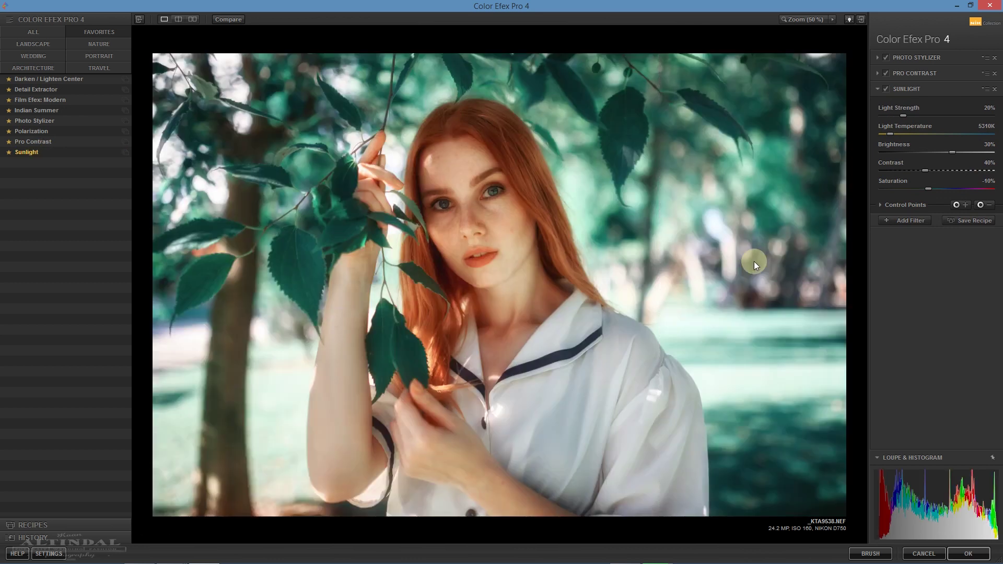
left_click(904, 204)
left_click(930, 226)
left_click_drag(930, 227, 910, 228)
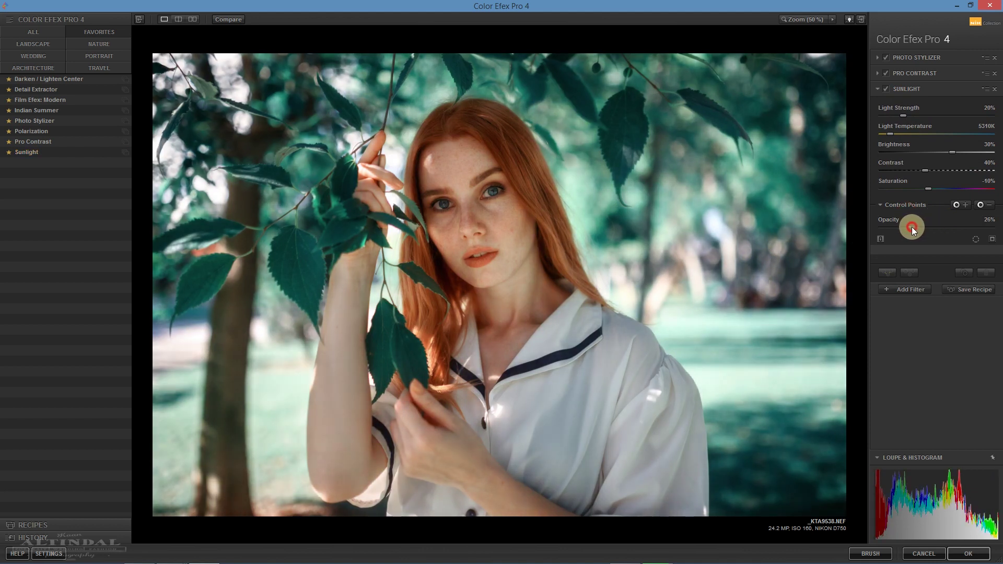
Compare the image several times with the Sunlight filter's effect off and on
left_click(888, 91)
left_click(888, 91)
left_click(888, 91)
left_click(889, 91)
left_click(888, 91)
left_click(889, 91)
left_click(888, 91)
left_click(888, 91)
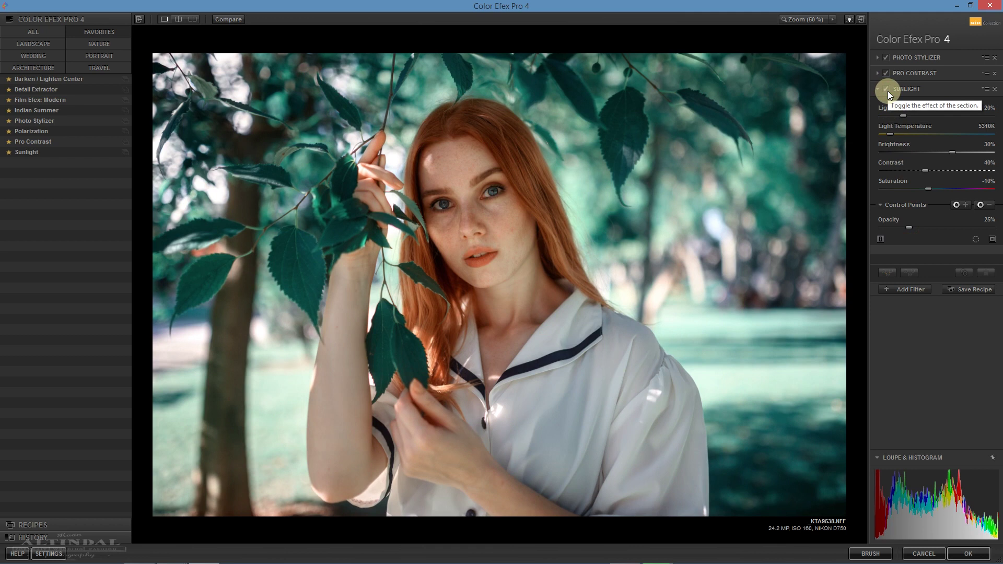
Add the Darken / Lighten Center filter centered on the woman's face, with Center Luminosity -4% and Border Luminosity -12%
left_click(905, 289)
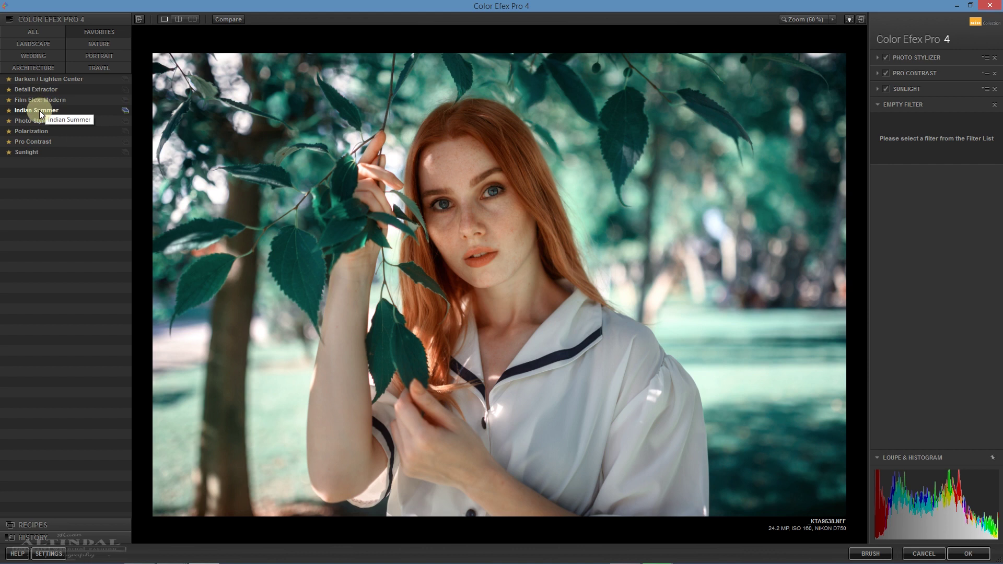
left_click(61, 83)
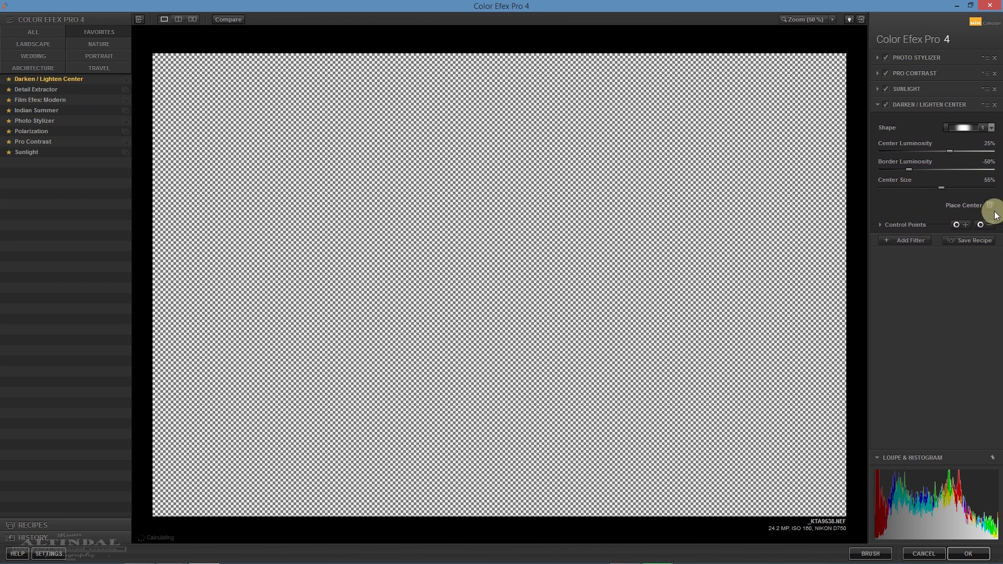
left_click(991, 207)
left_click(478, 230)
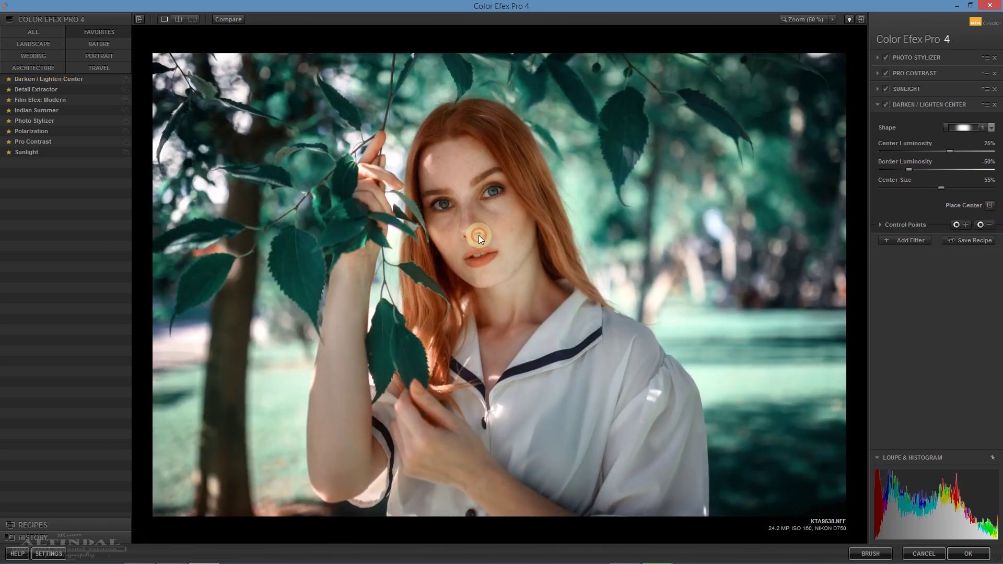
left_click(936, 151)
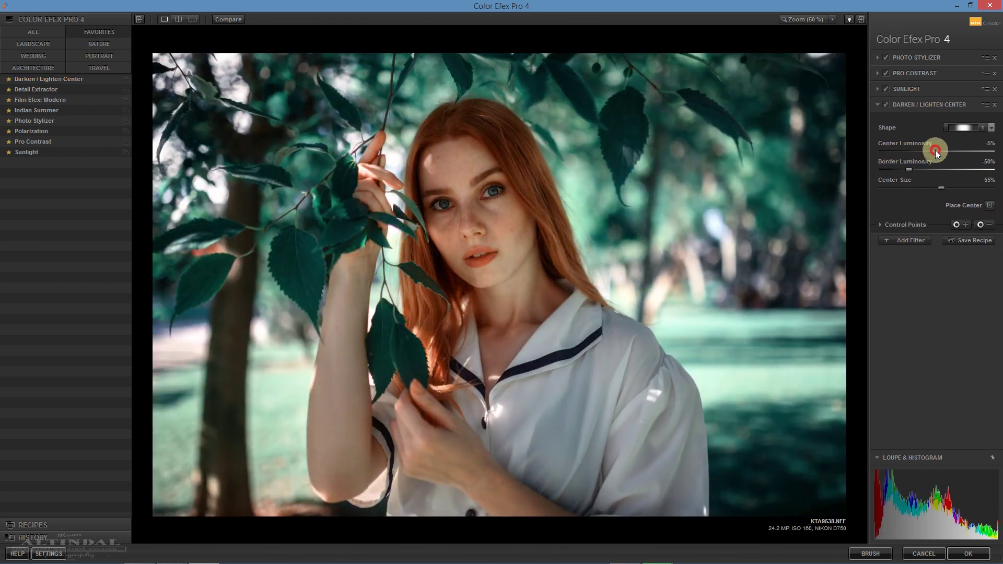
left_click(935, 151)
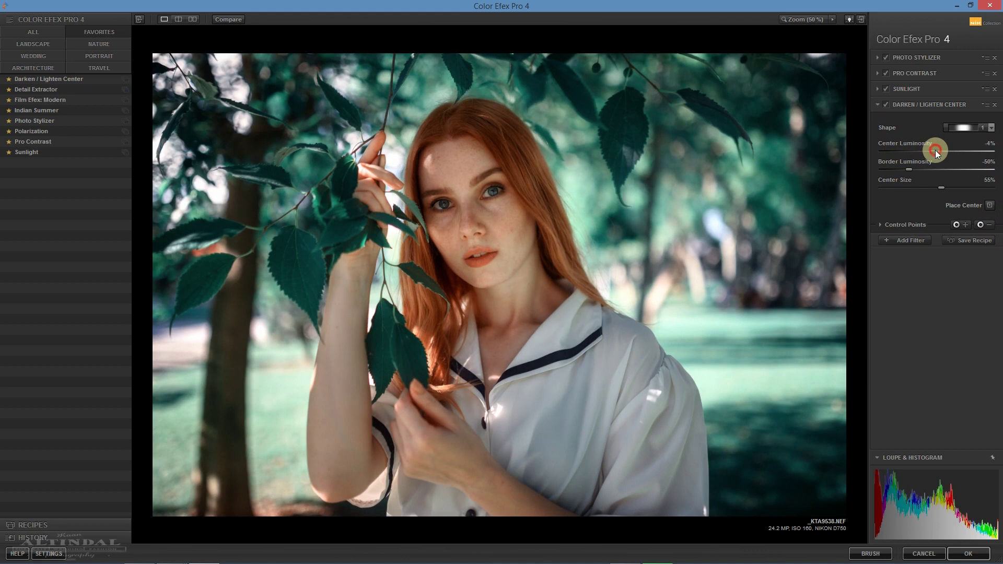
left_click_drag(918, 170, 933, 173)
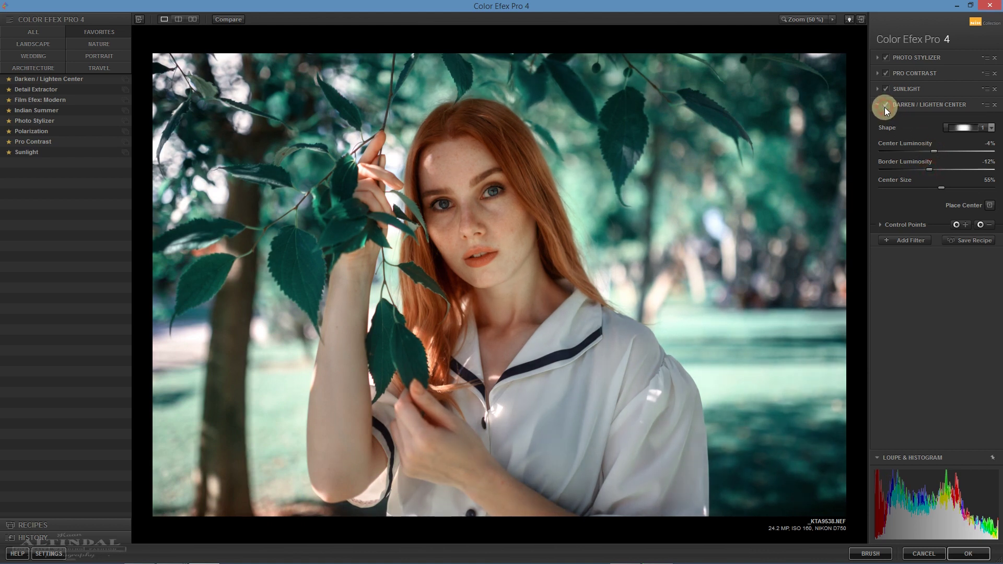
Compare the unfiltered photo with the combined result of all the filters
left_click(227, 19)
left_click(227, 19)
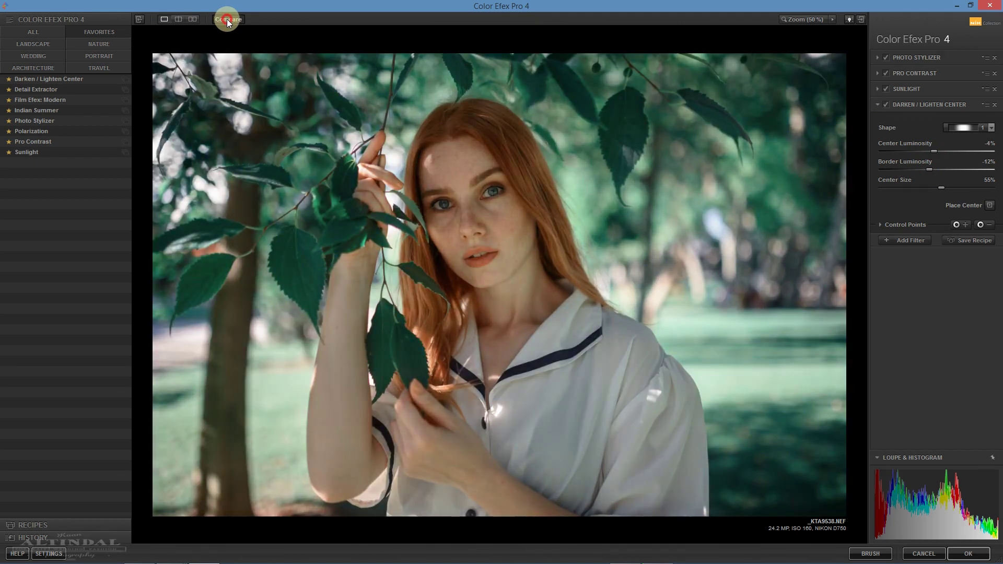
left_click(229, 19)
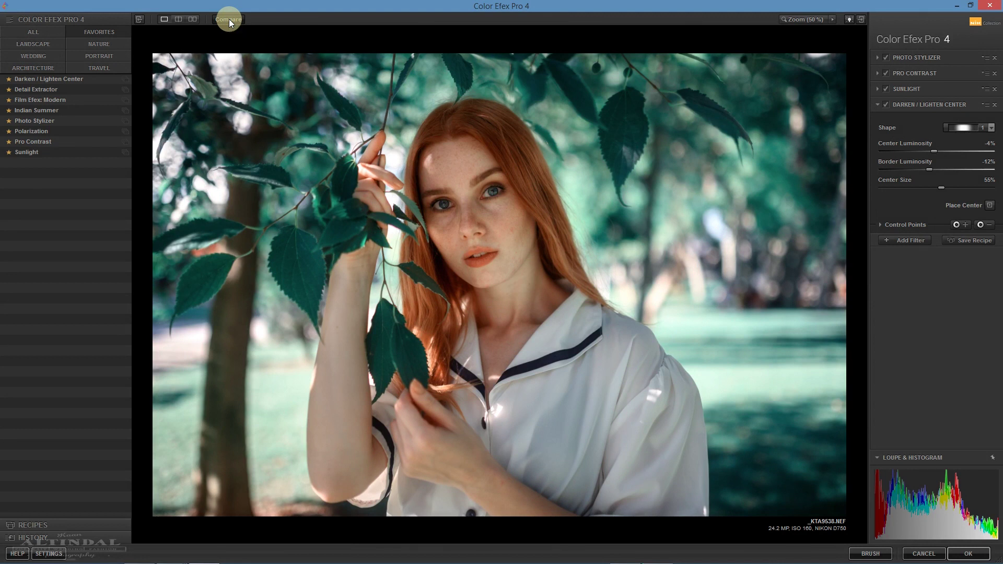
Add the Detail Extractor filter with its default settings and compare the image with the effect off and on
left_click(905, 242)
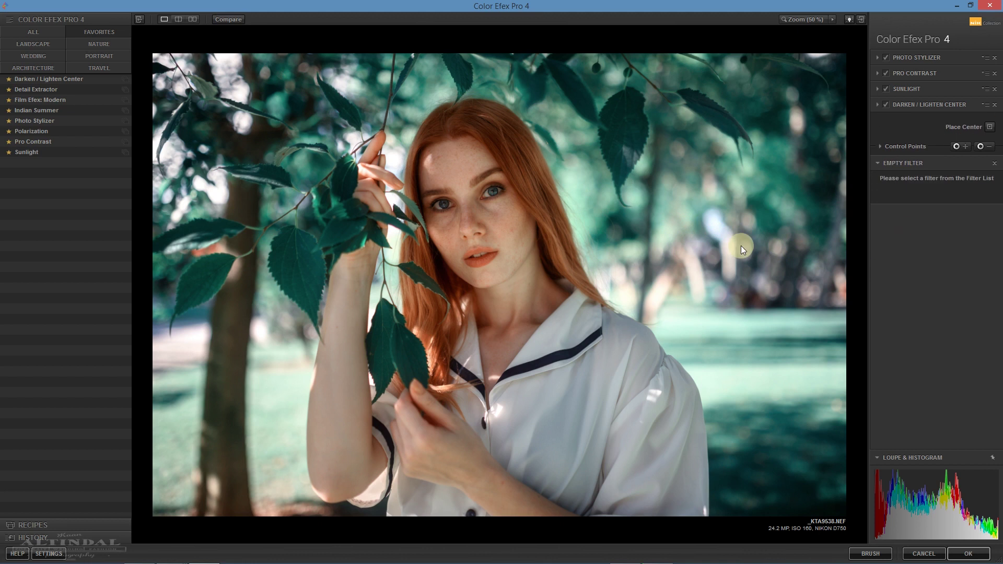
left_click(49, 91)
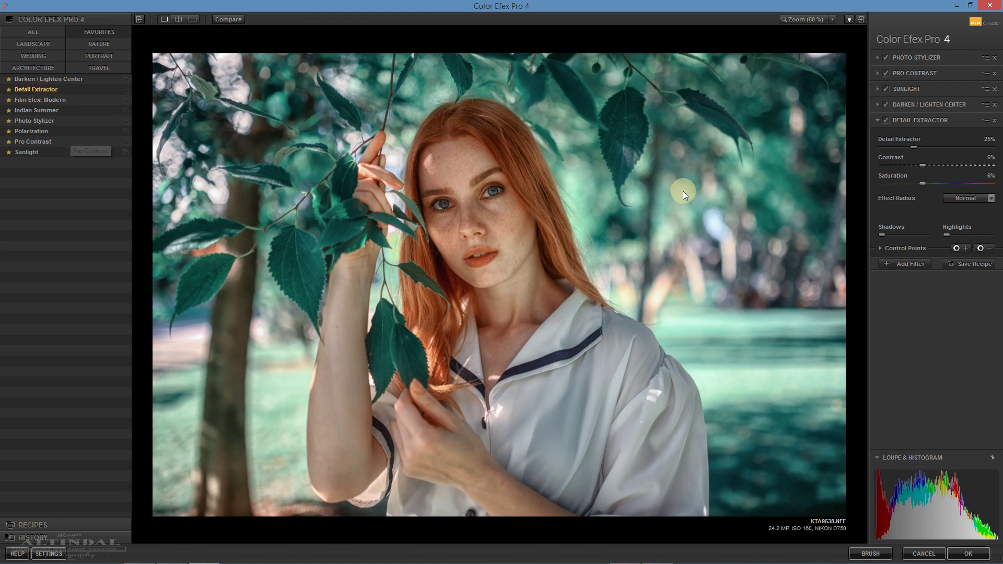
left_click(887, 121)
left_click(889, 121)
left_click(888, 121)
left_click(889, 122)
left_click(889, 122)
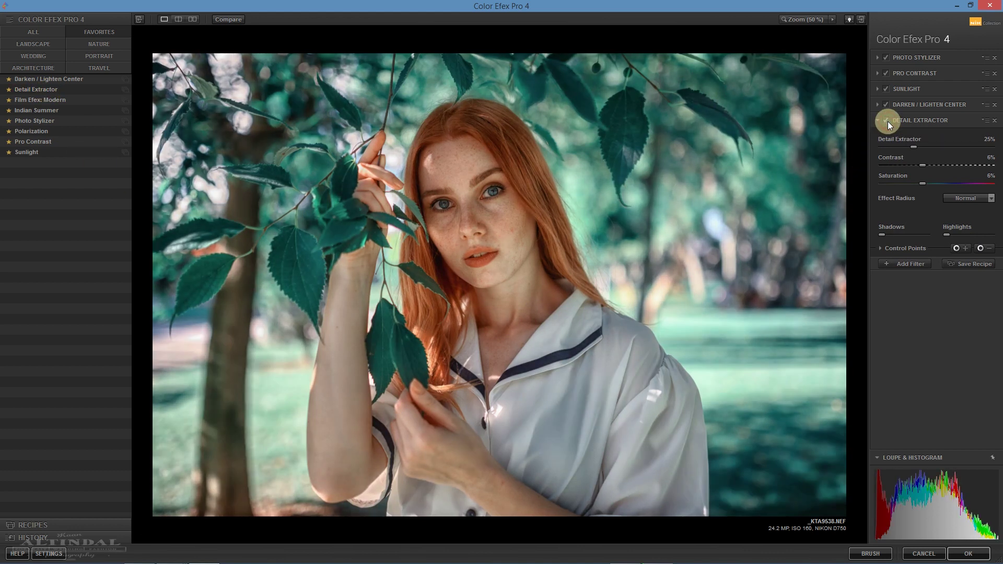
Lower the Detail Extractor's overall control-point opacity to 20% and apply the whole filter stack to the photo
left_click(901, 248)
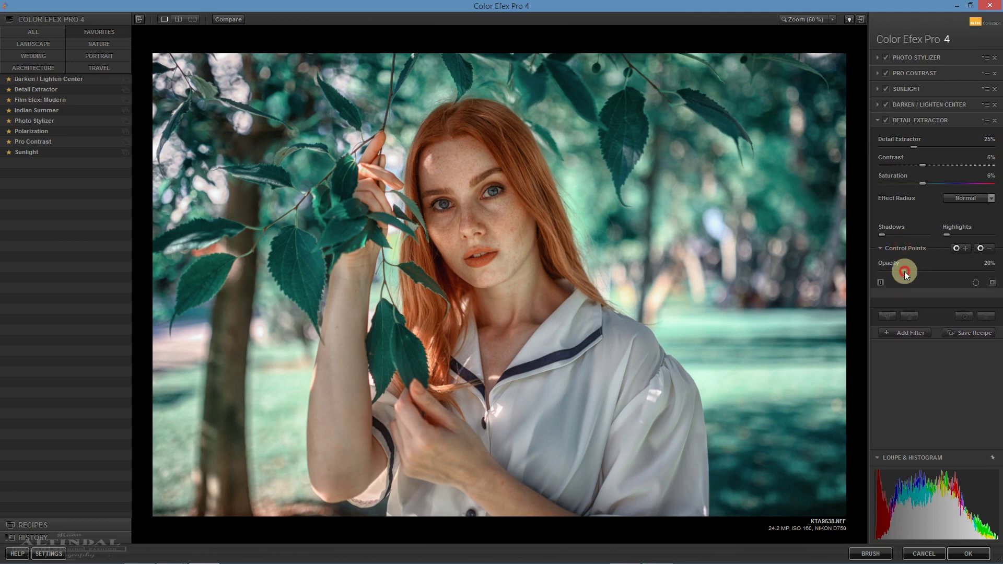
left_click(888, 120)
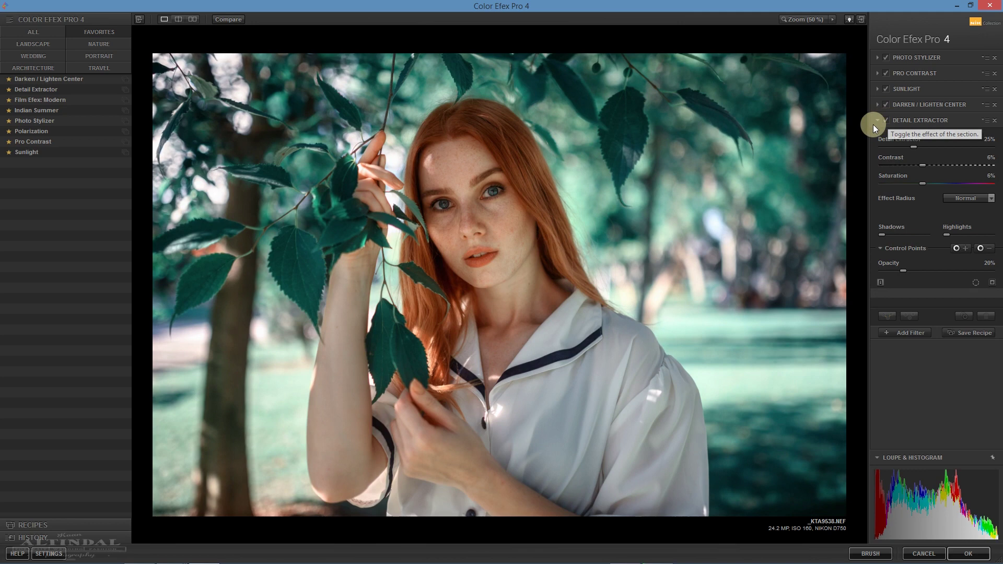
left_click(230, 19)
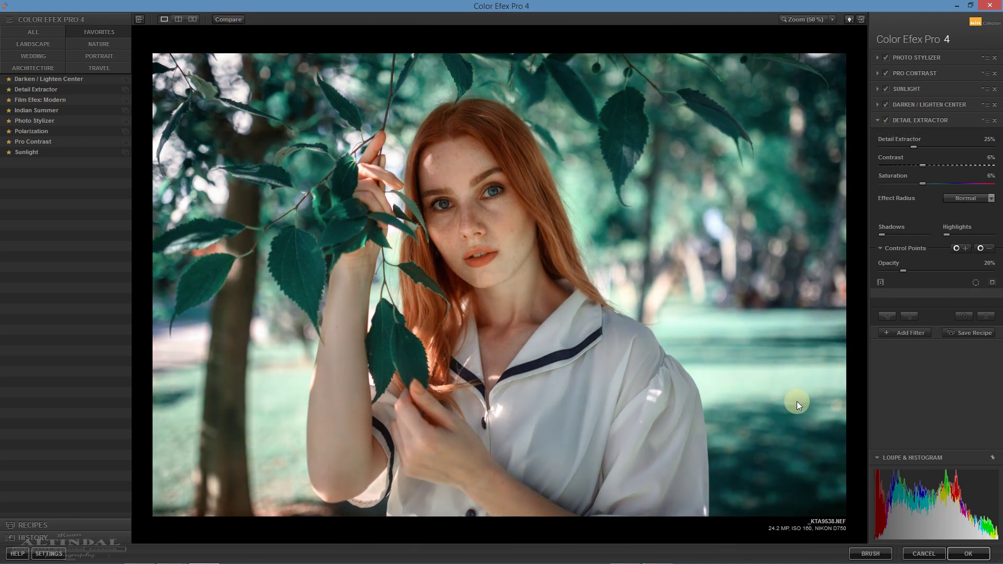
left_click(968, 554)
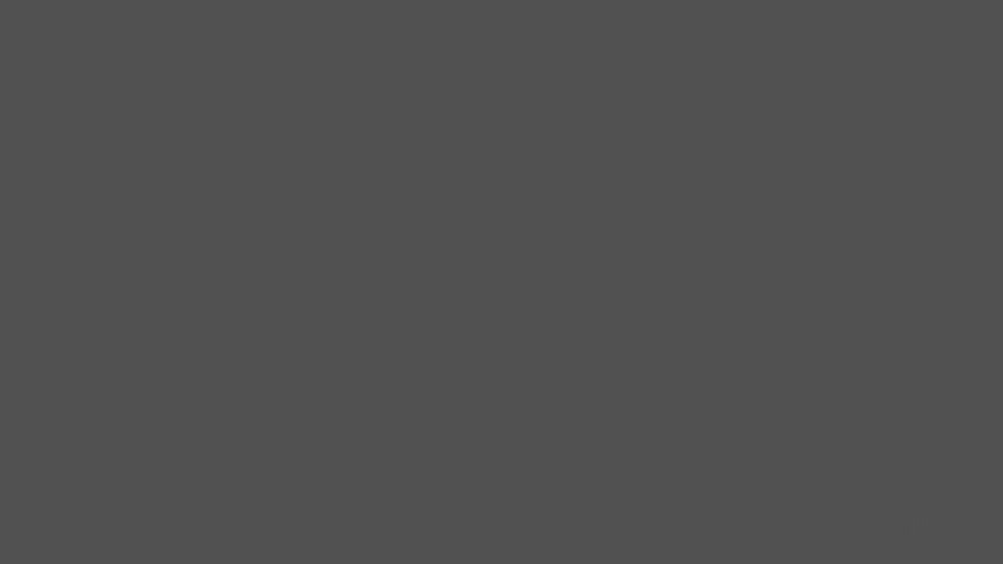